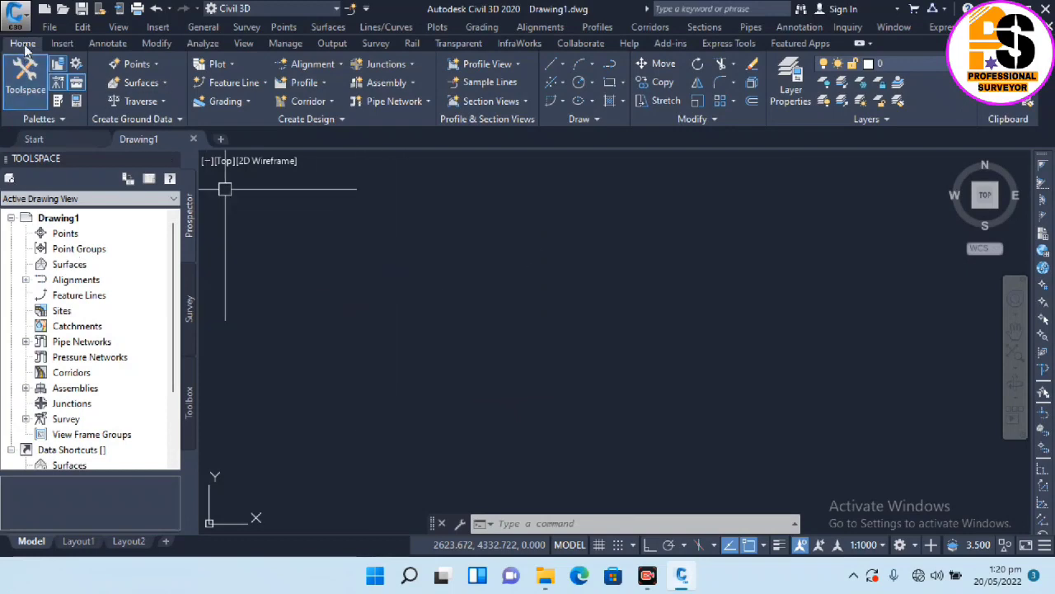
# Open the Import Points dialog from the Create Points toolbar for the drawing's Points collection.
pyautogui.click(146, 70)
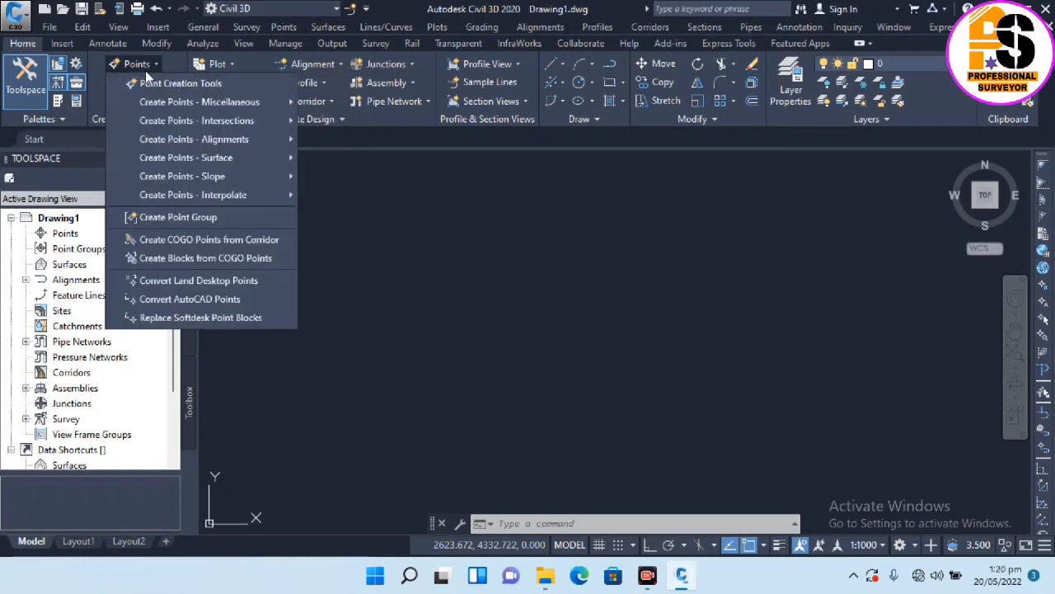
pyautogui.click(157, 89)
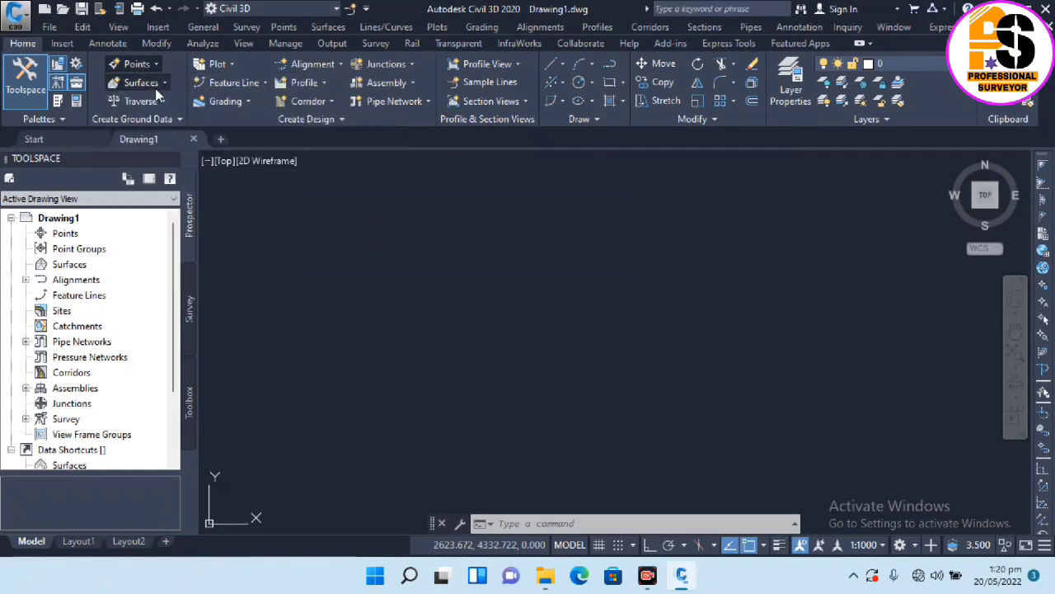
pyautogui.moveTo(490, 221); pyautogui.dragTo(402, 192)
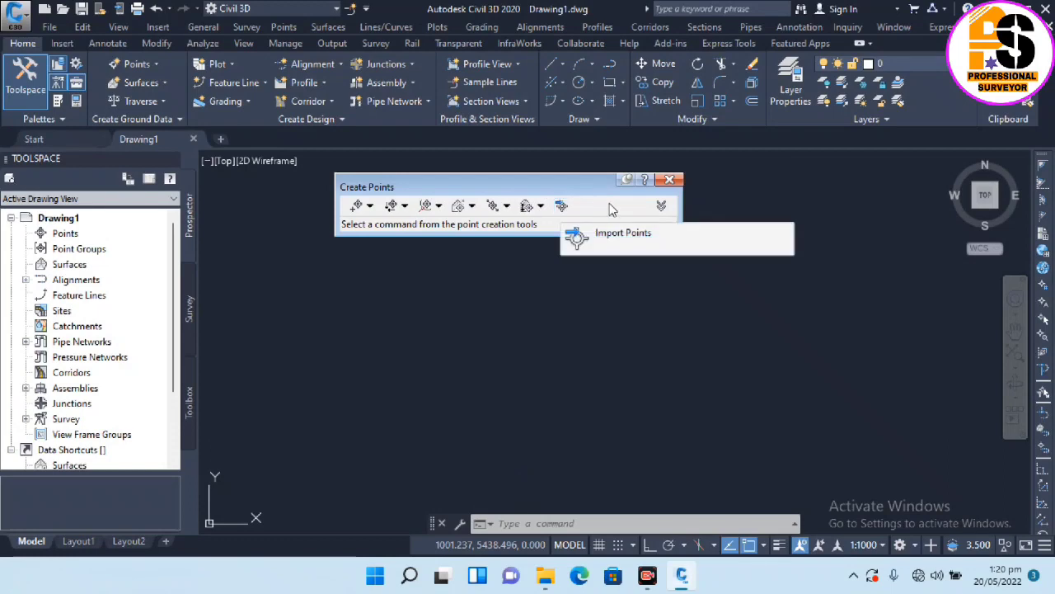
pyautogui.click(669, 179)
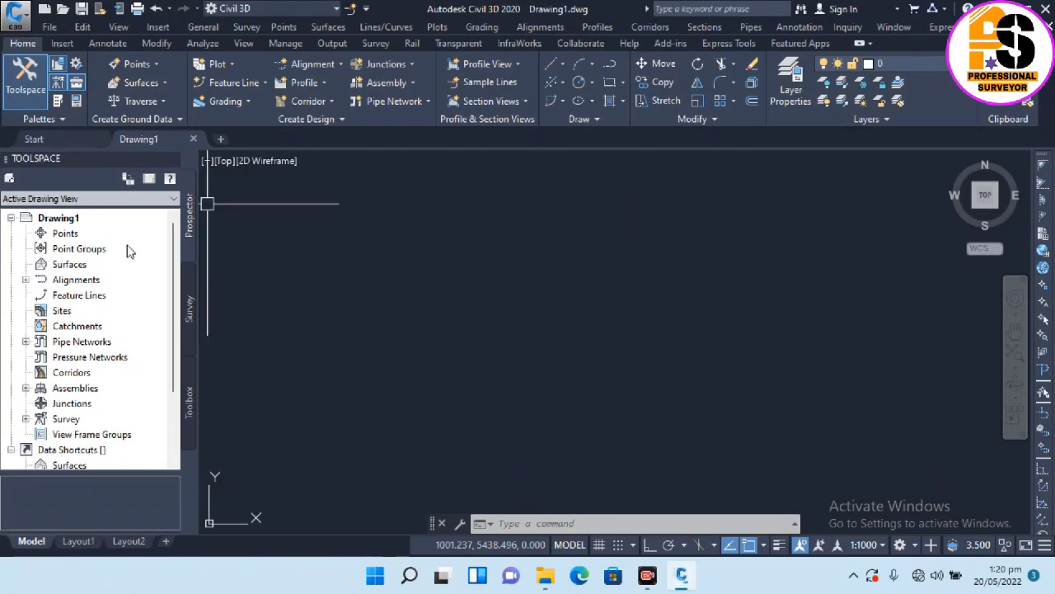
pyautogui.click(55, 235)
pyautogui.rightClick(54, 235)
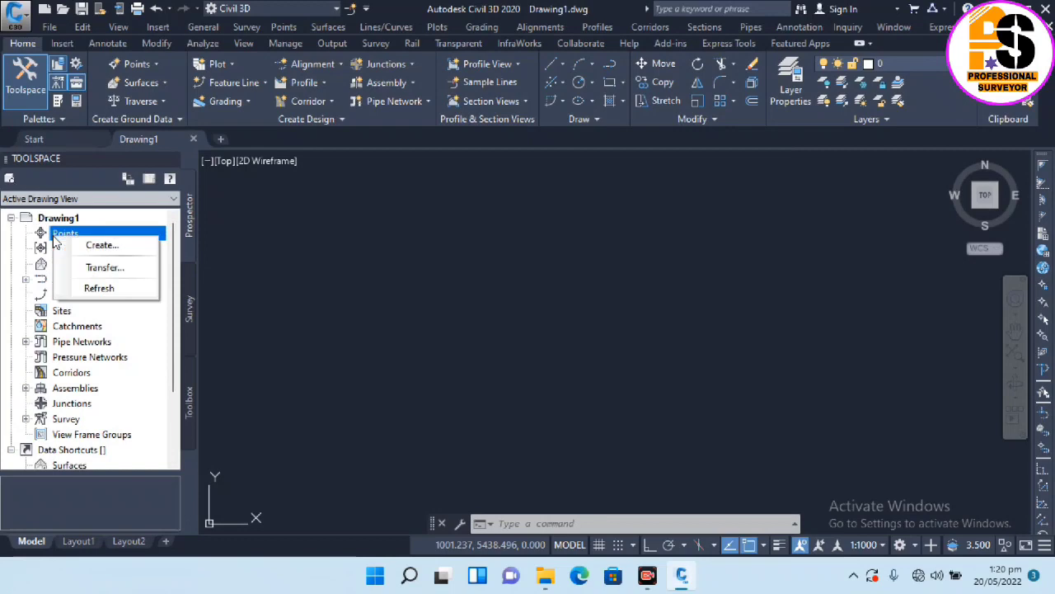
pyautogui.click(80, 244)
pyautogui.moveTo(448, 193); pyautogui.dragTo(457, 188)
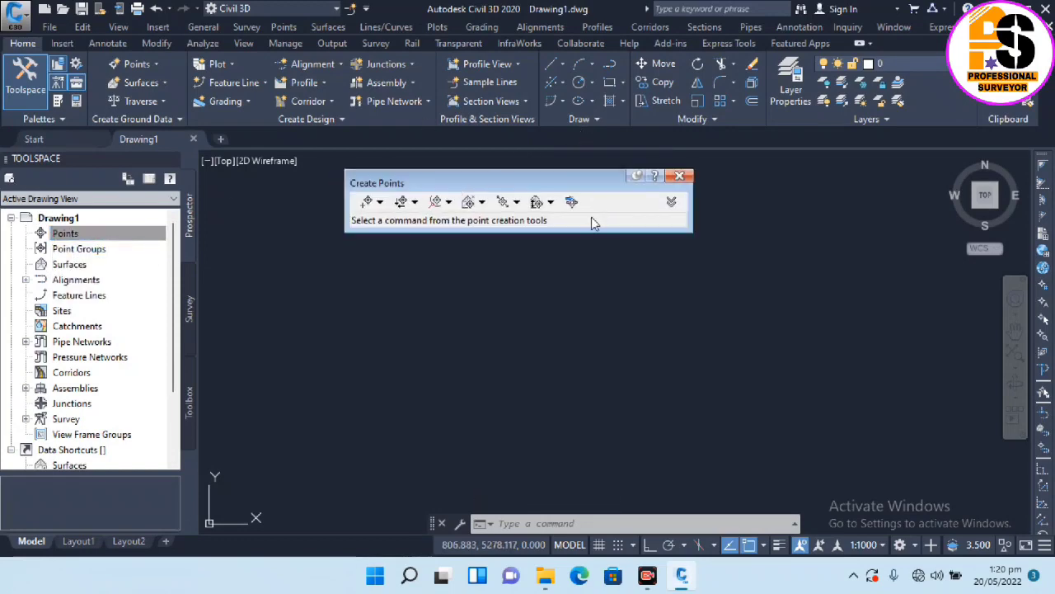
pyautogui.click(572, 201)
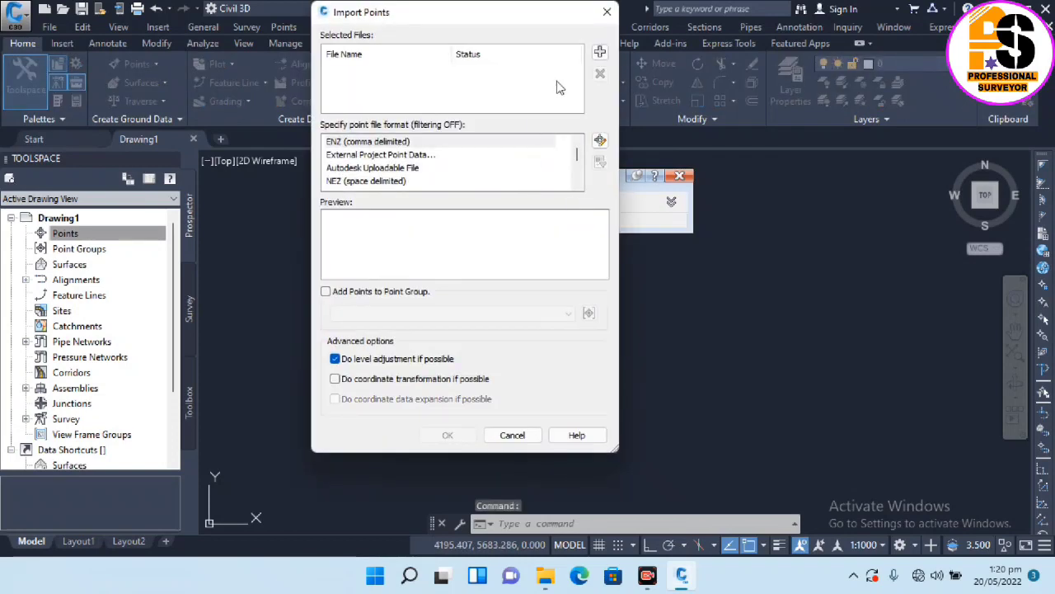
# Add the TOPO survey file to the import list.
pyautogui.click(599, 53)
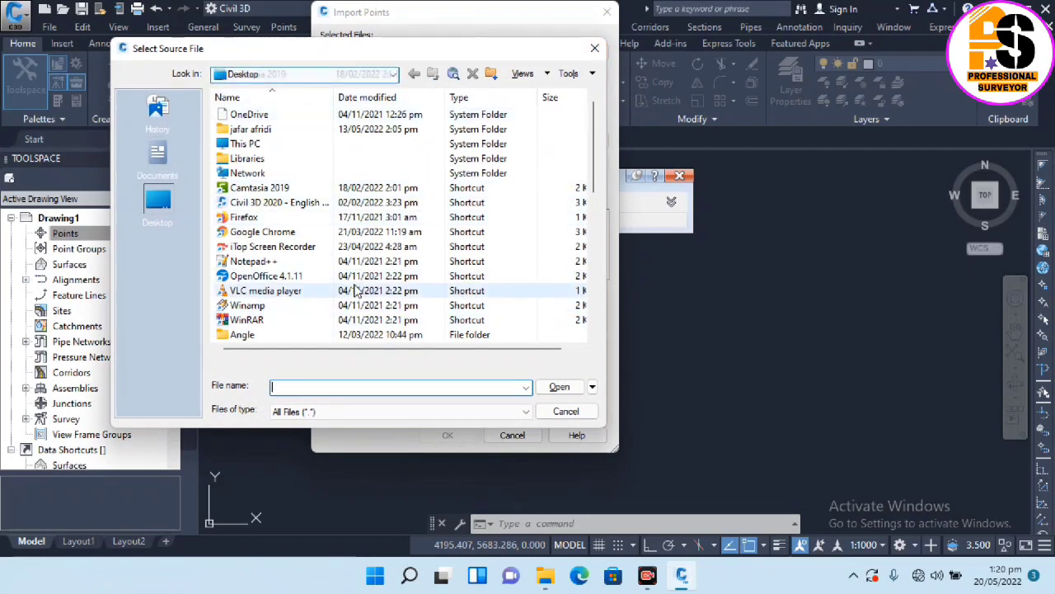
pyautogui.click(164, 198)
pyautogui.scroll(-5, 349, 215)
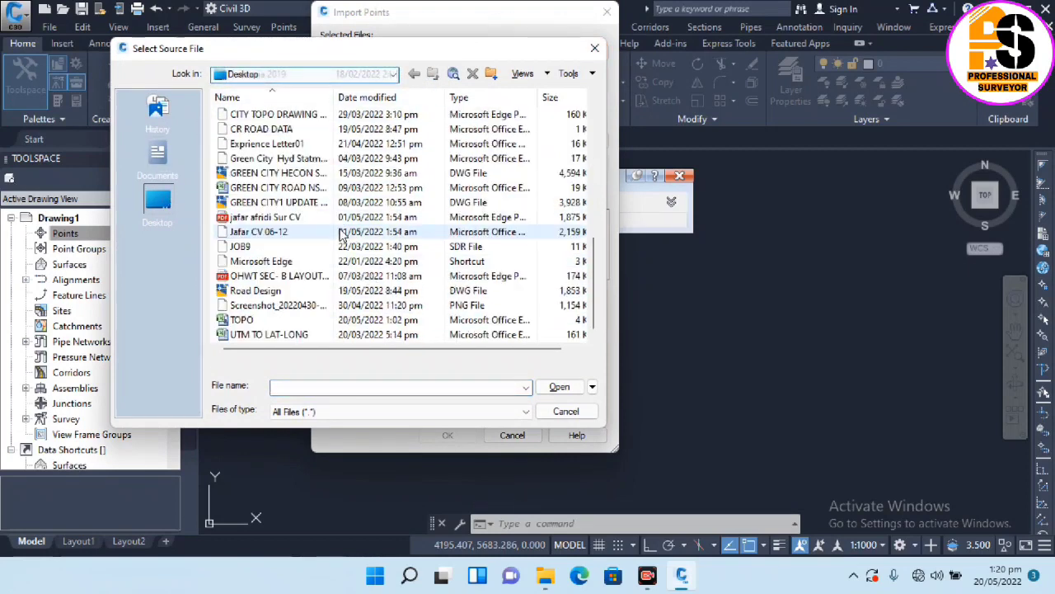
pyautogui.click(241, 321)
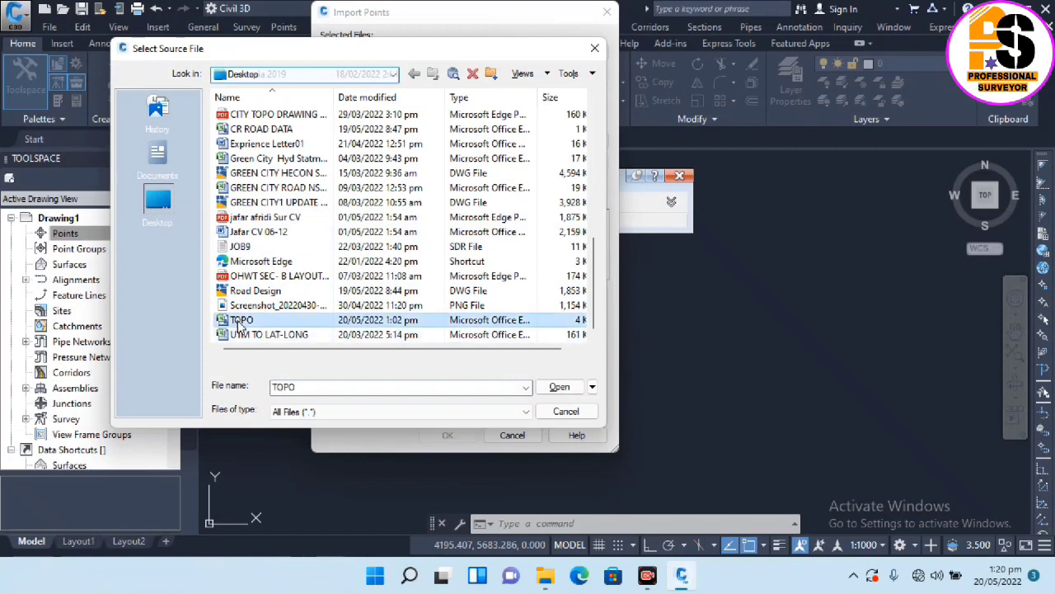
pyautogui.click(559, 387)
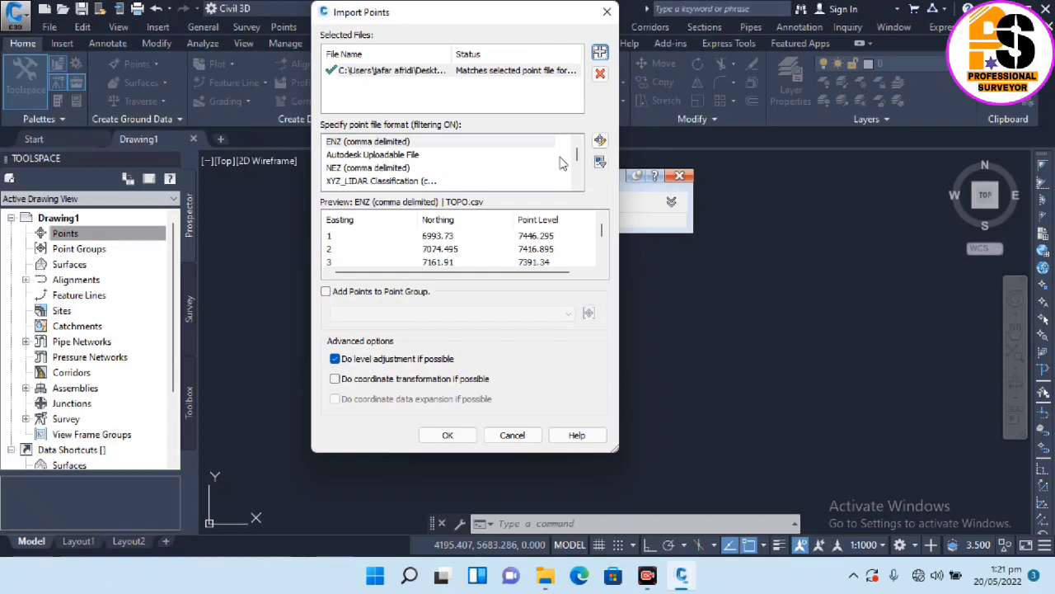
# Import the points as PENZD (comma delimited) into a new point group named ABC.
pyautogui.moveTo(576, 165)
pyautogui.click(577, 187)
pyautogui.click(577, 186)
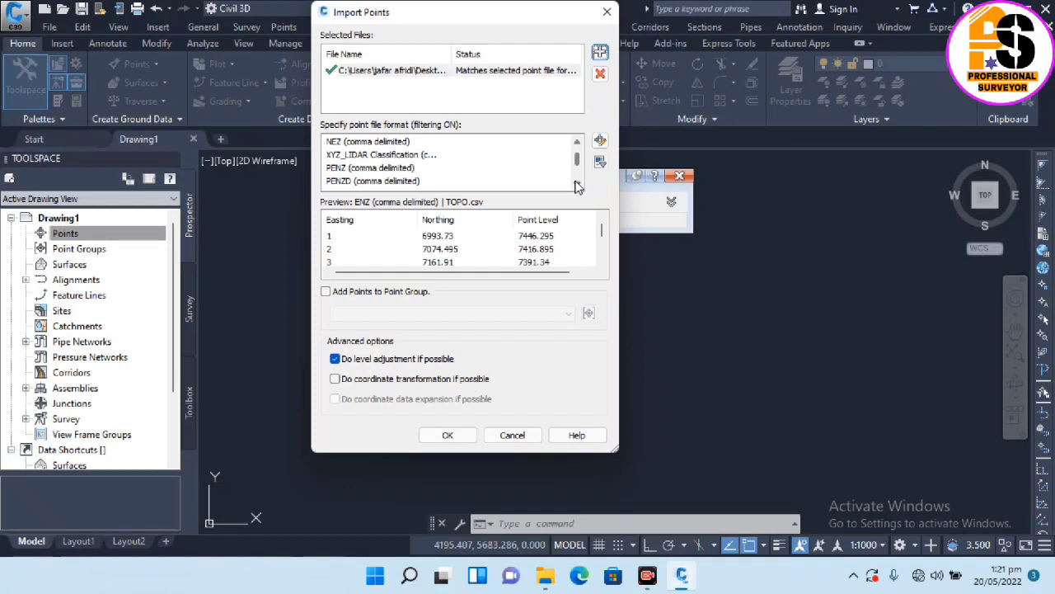
pyautogui.click(577, 187)
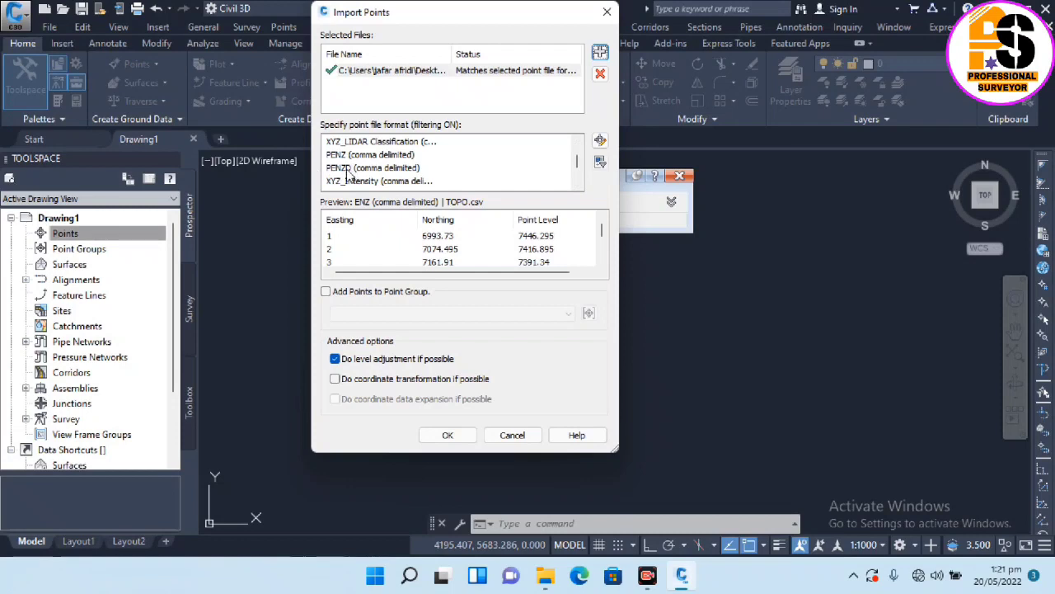
pyautogui.click(359, 169)
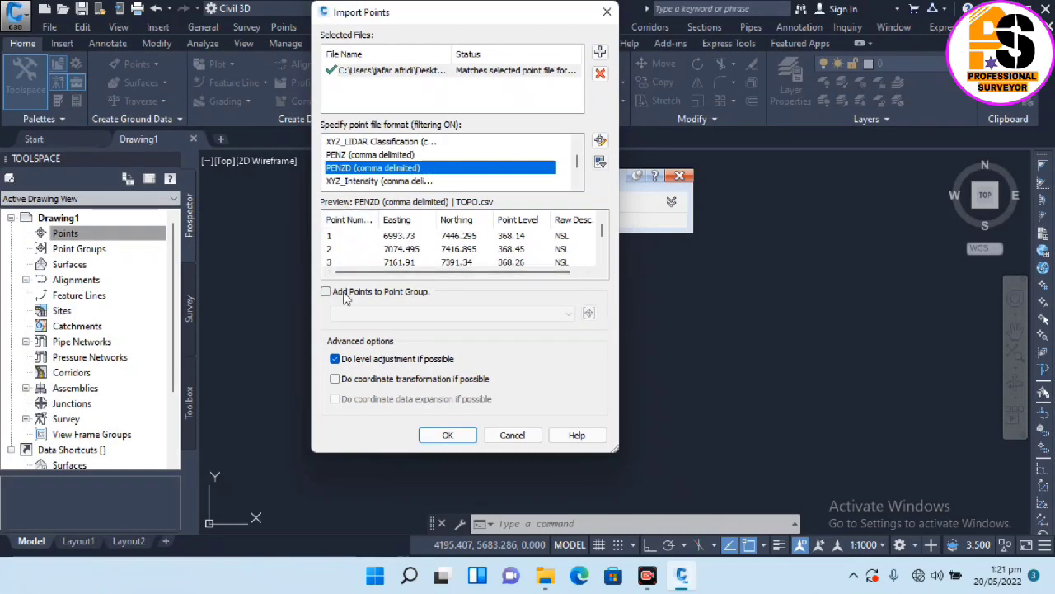
pyautogui.click(345, 298)
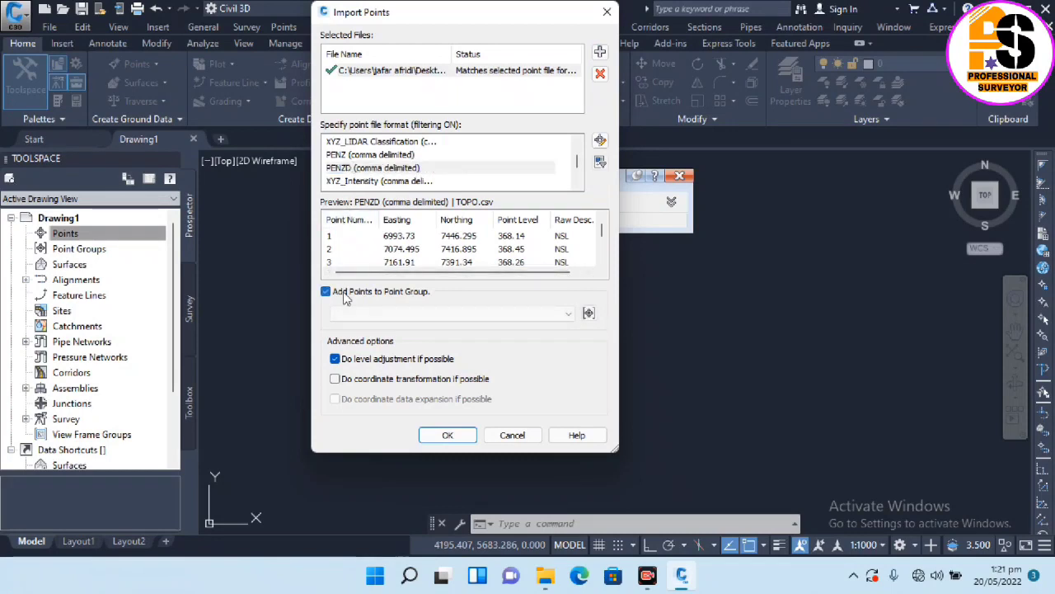
pyautogui.click(588, 316)
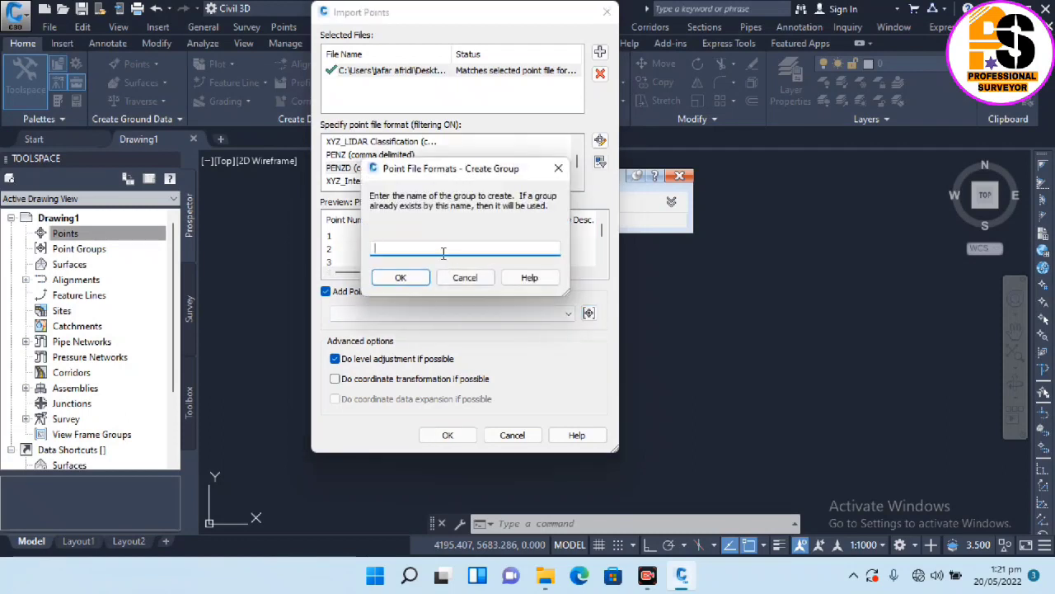
pyautogui.write('ABC')
pyautogui.click(401, 279)
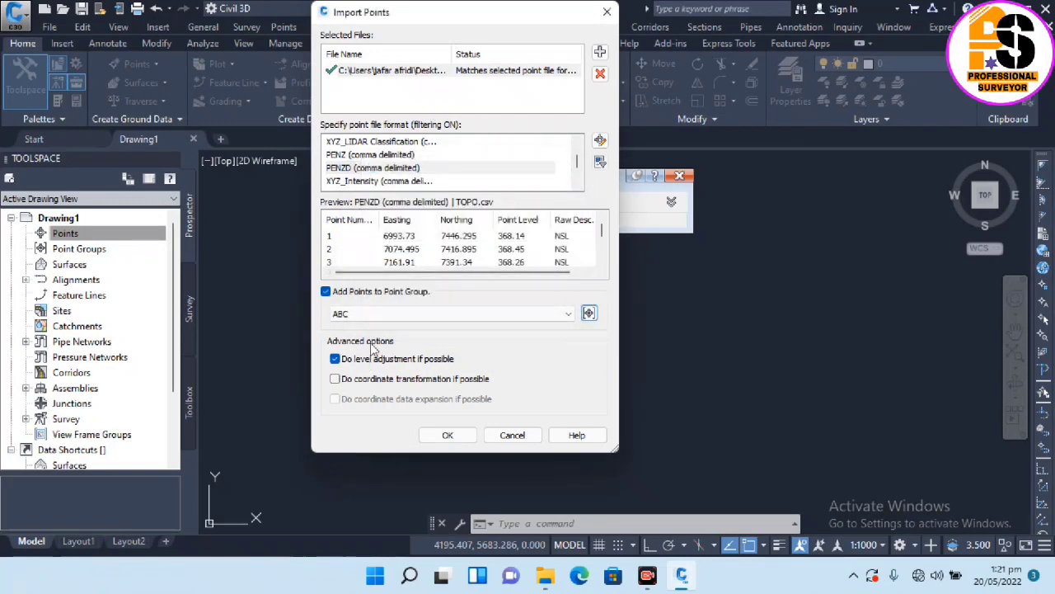
pyautogui.click(446, 435)
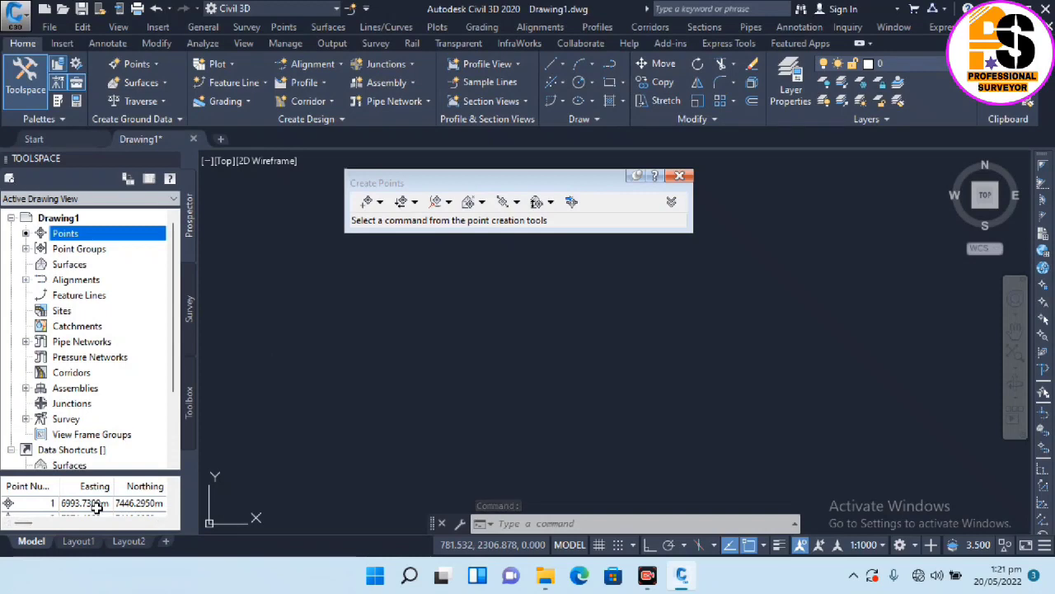
# Close the Create Points toolbar and zoom to the extents of the imported points.
pyautogui.click(671, 203)
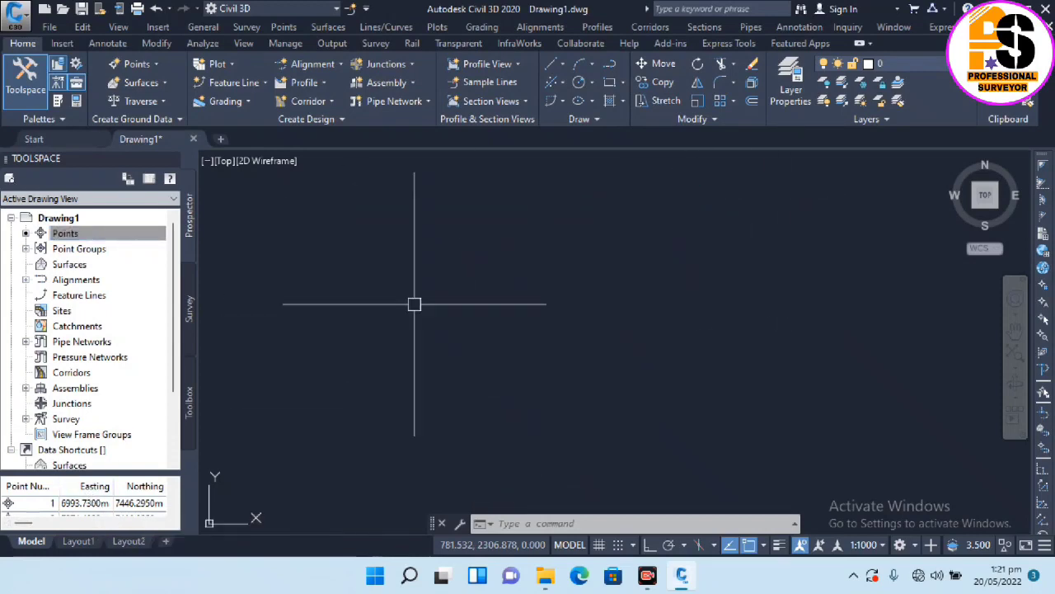
pyautogui.press('Escape')
pyautogui.press('Escape')
pyautogui.press('Escape')
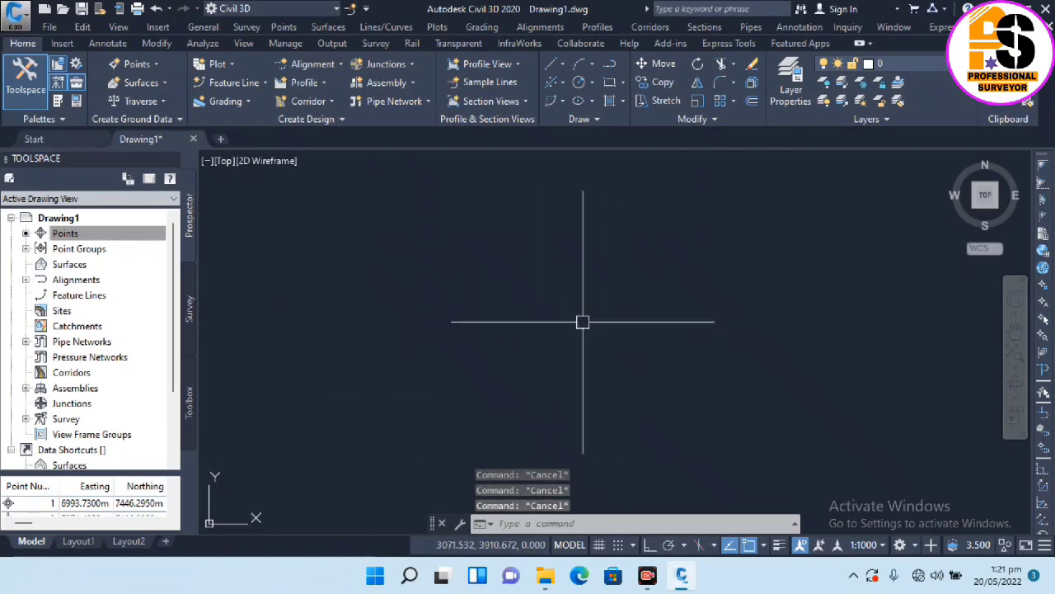
pyautogui.write('z')
pyautogui.press('Return')
pyautogui.write('e')
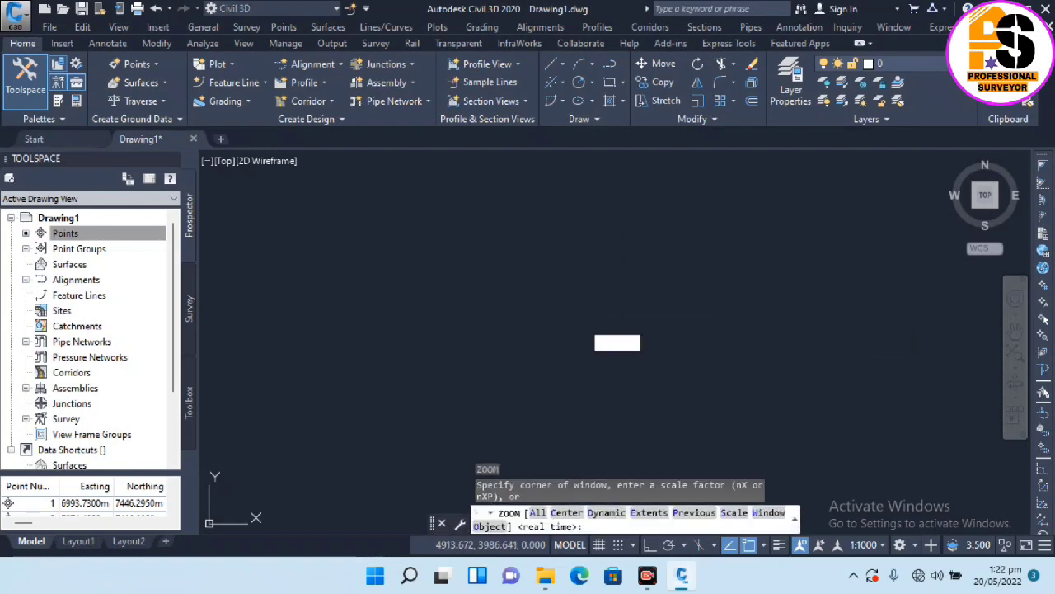
pyautogui.press('Return')
# Zoom in around survey point 69 and select it.
pyautogui.scroll(2, 565, 349)
pyautogui.scroll(2, 556, 313)
pyautogui.scroll(2, 527, 351)
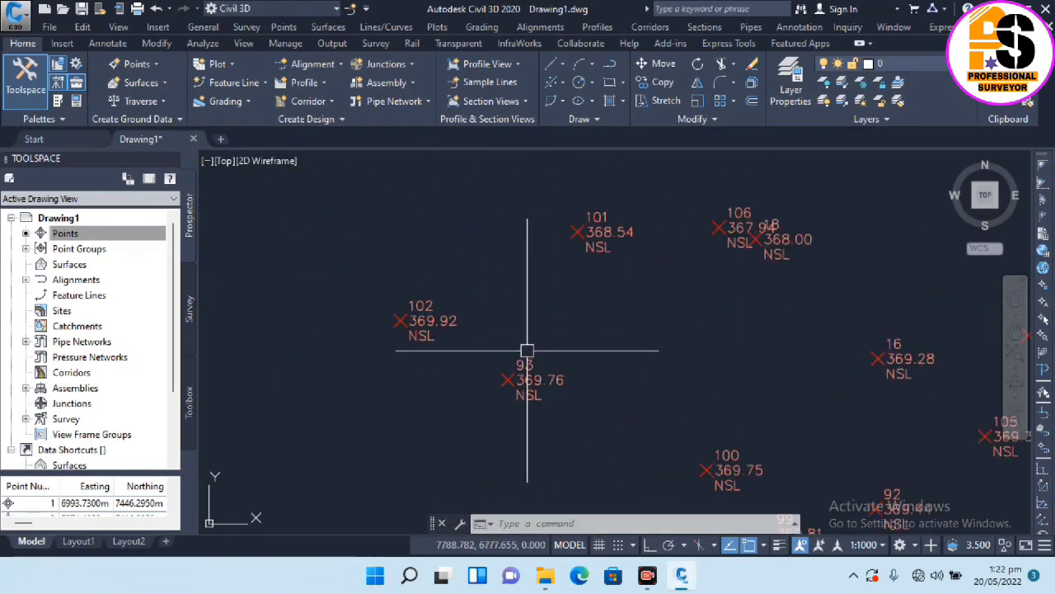
pyautogui.scroll(-2, 524, 349)
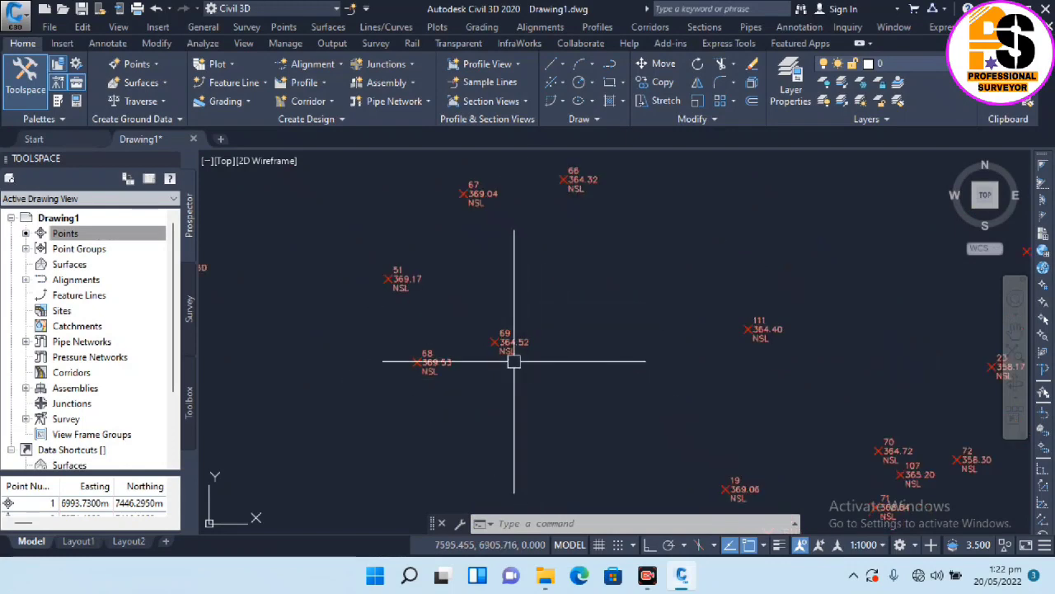
pyautogui.scroll(2, 519, 357)
pyautogui.click(481, 335)
# In point group ABC's properties, keep the Basic marker and set the label style to Northing and Easting.
pyautogui.rightClick(482, 339)
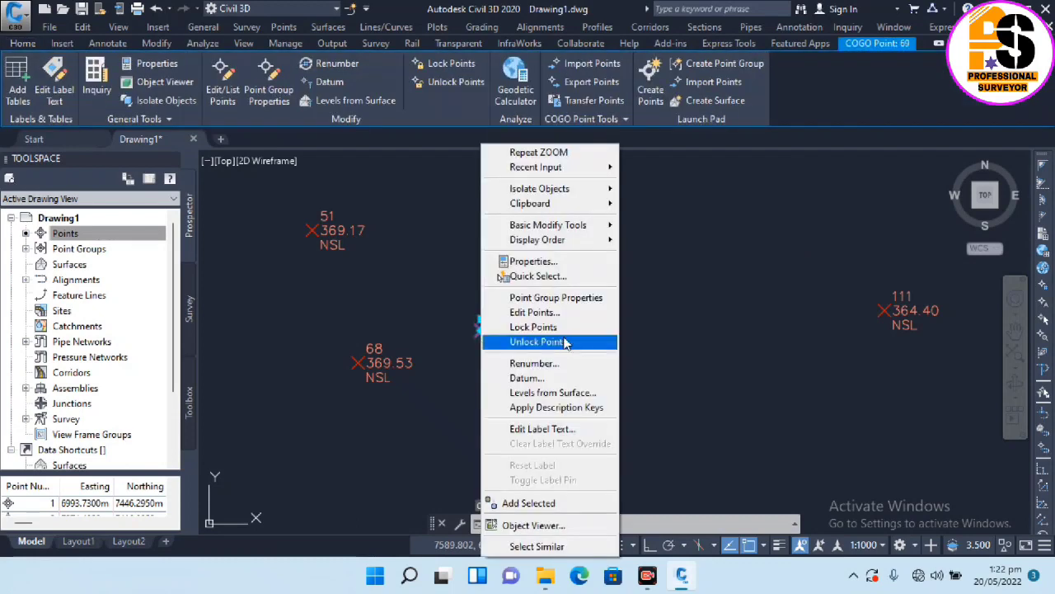
pyautogui.click(587, 299)
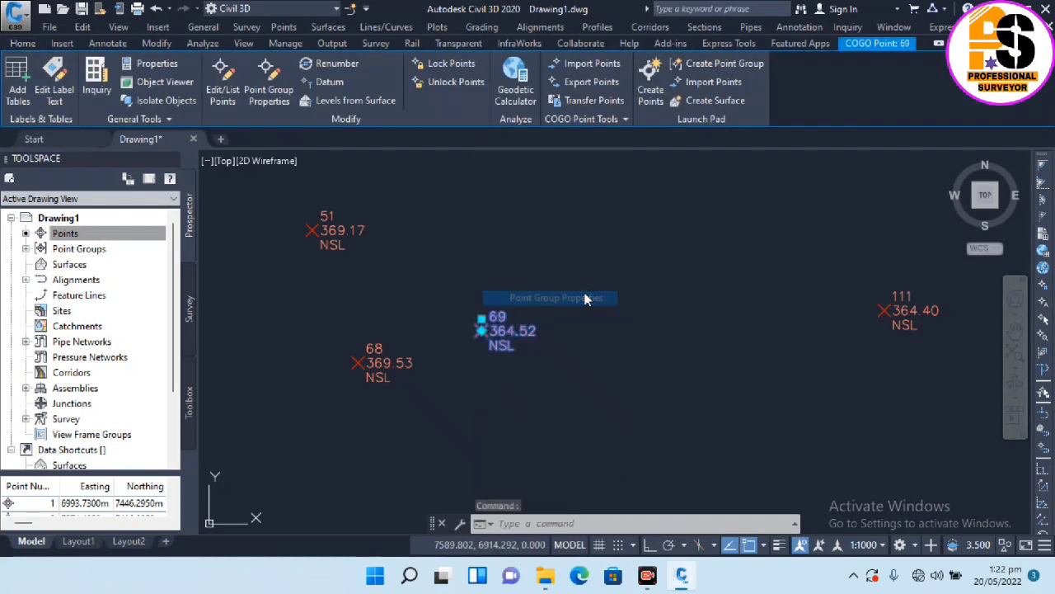
pyautogui.click(313, 275)
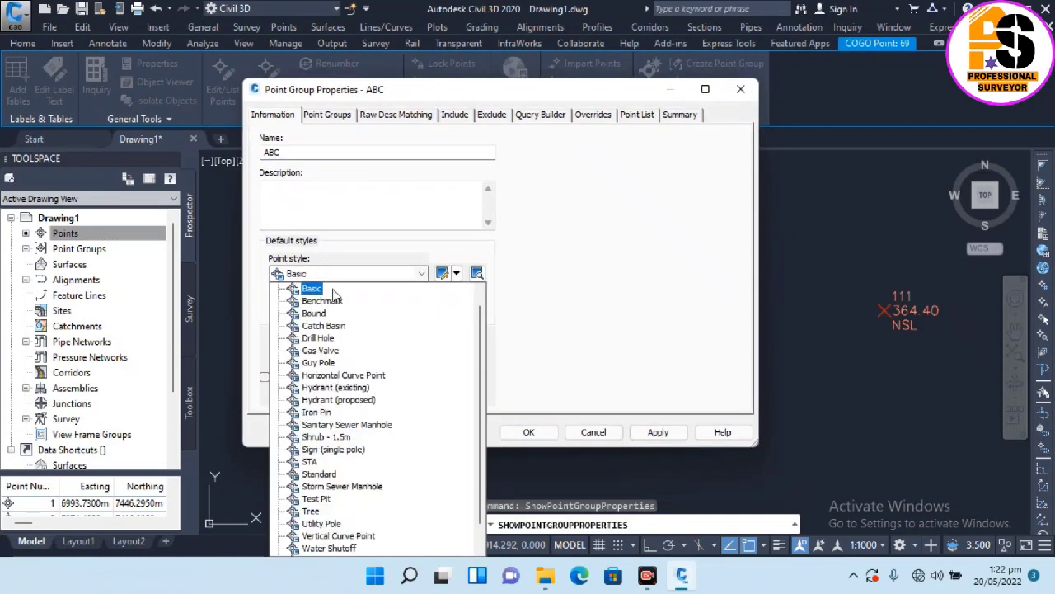
pyautogui.click(315, 290)
pyautogui.click(326, 275)
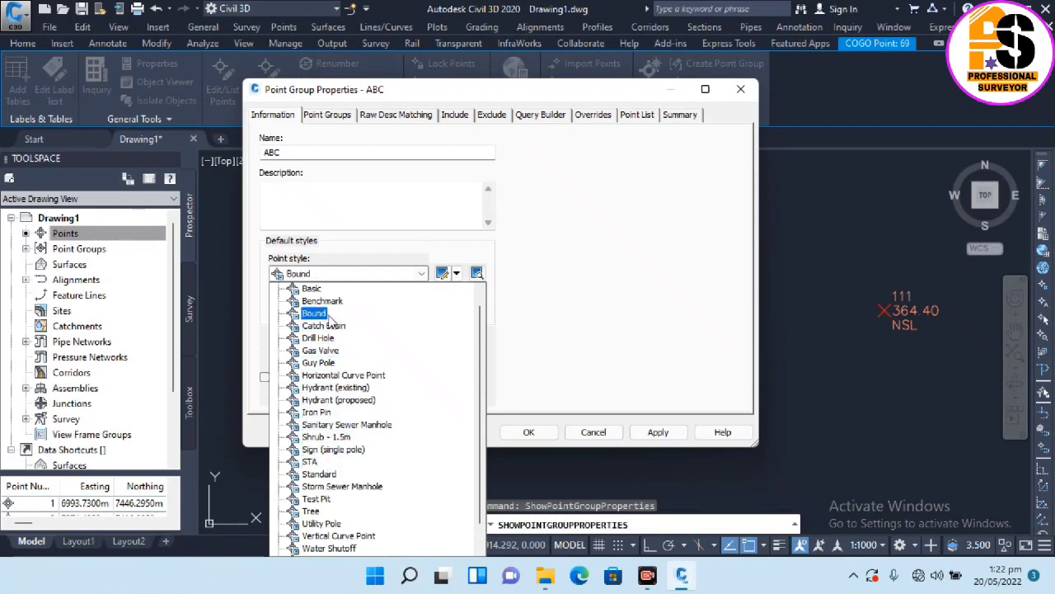
pyautogui.press('Escape')
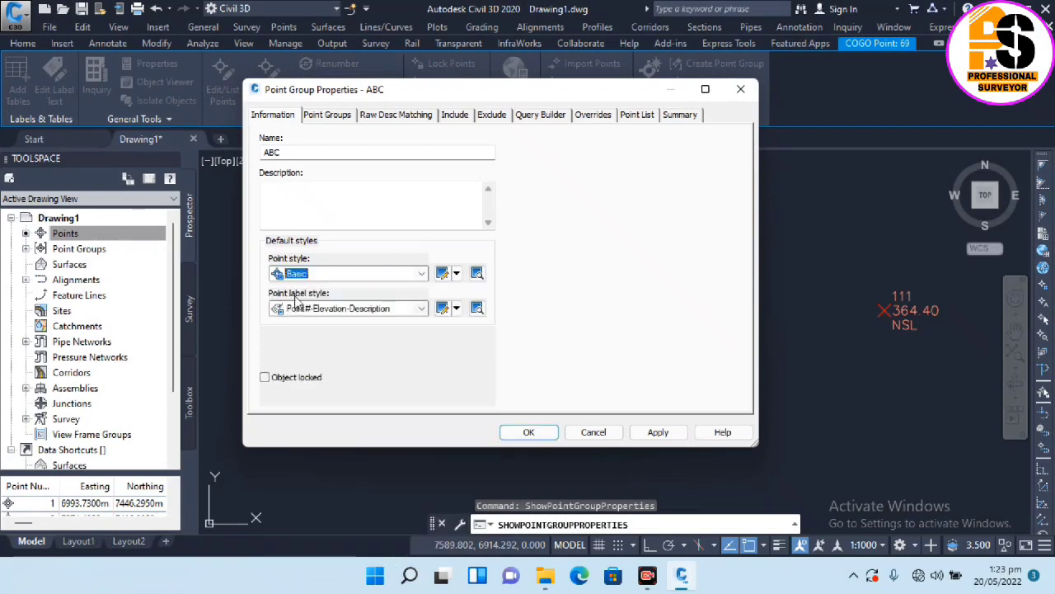
pyautogui.click(363, 310)
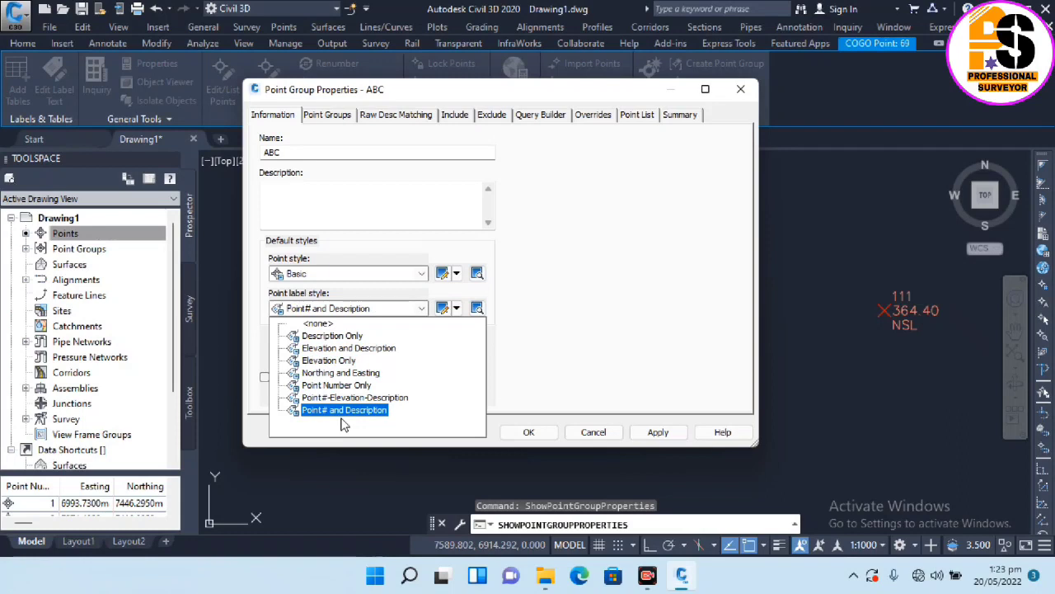
pyautogui.click(313, 378)
pyautogui.click(529, 431)
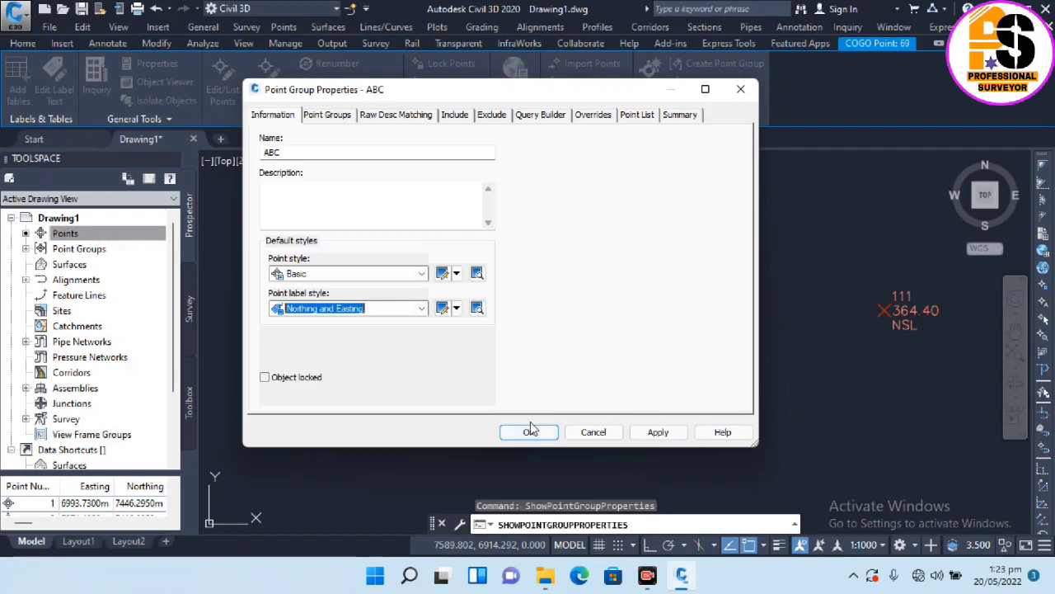
# Change point group ABC's label style to Elevation and Description instead.
pyautogui.scroll(2, 546, 337)
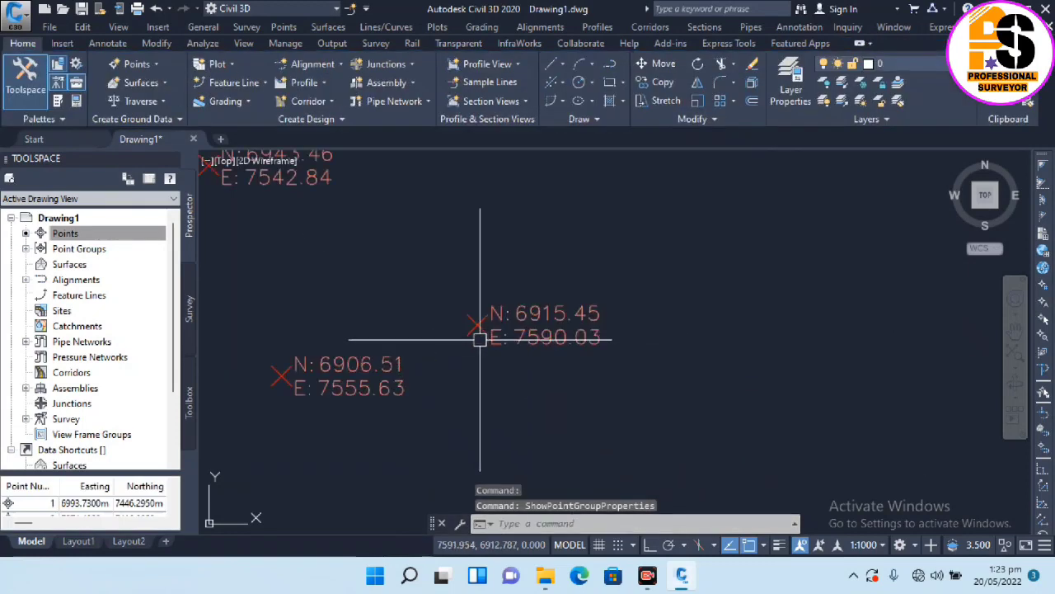
pyautogui.scroll(2, 481, 337)
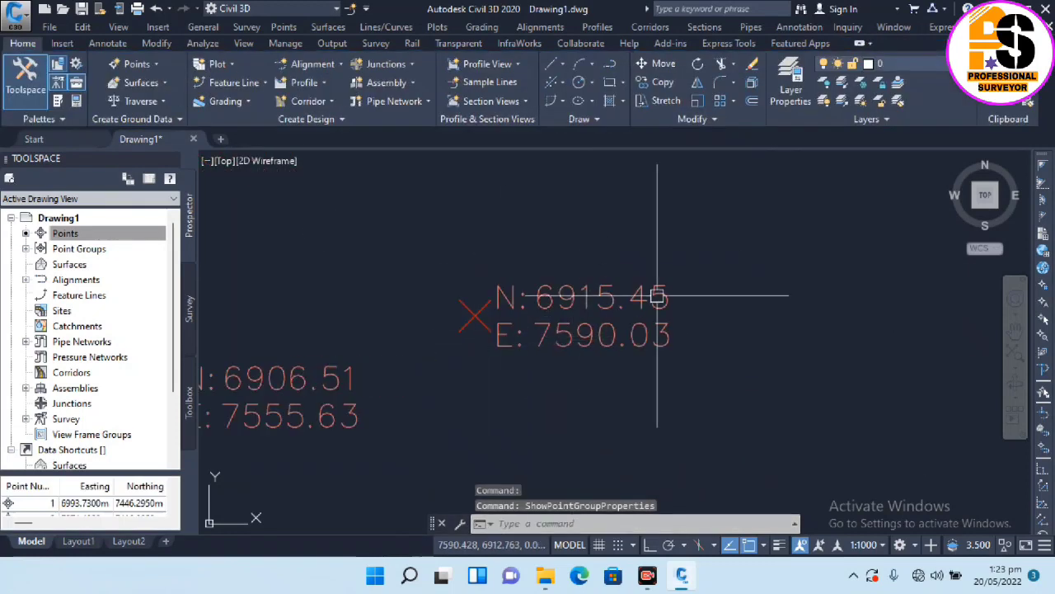
pyautogui.scroll(-4, 495, 350)
pyautogui.click(586, 354)
pyautogui.rightClick(585, 355)
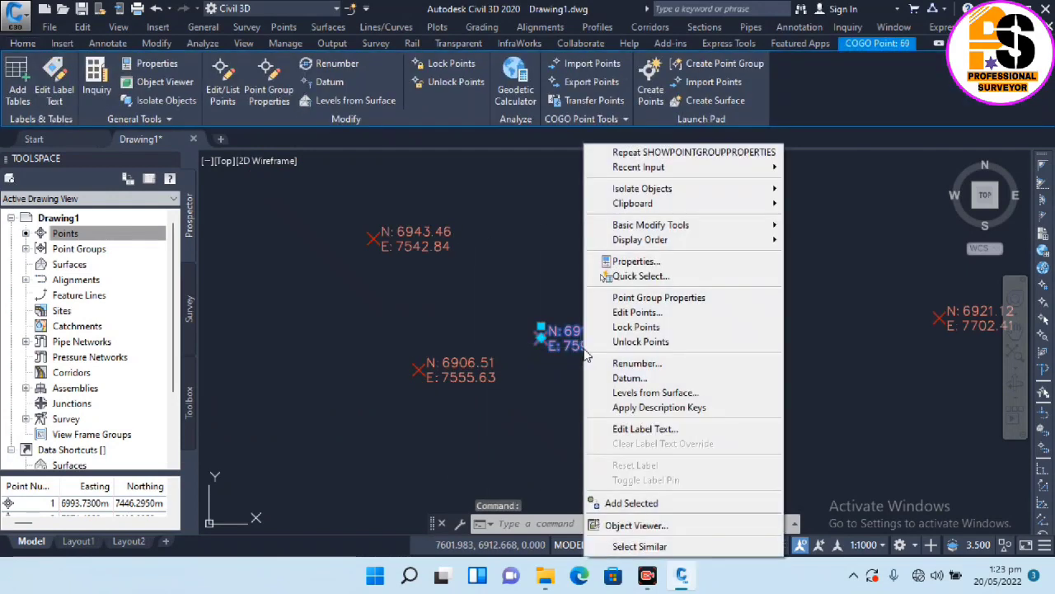
pyautogui.click(671, 305)
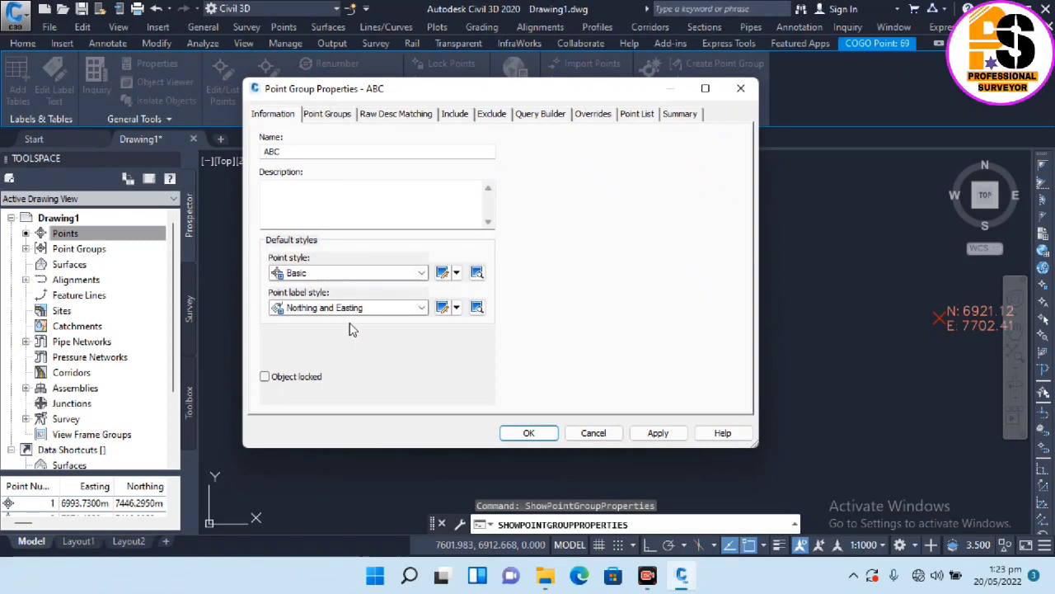
pyautogui.click(377, 307)
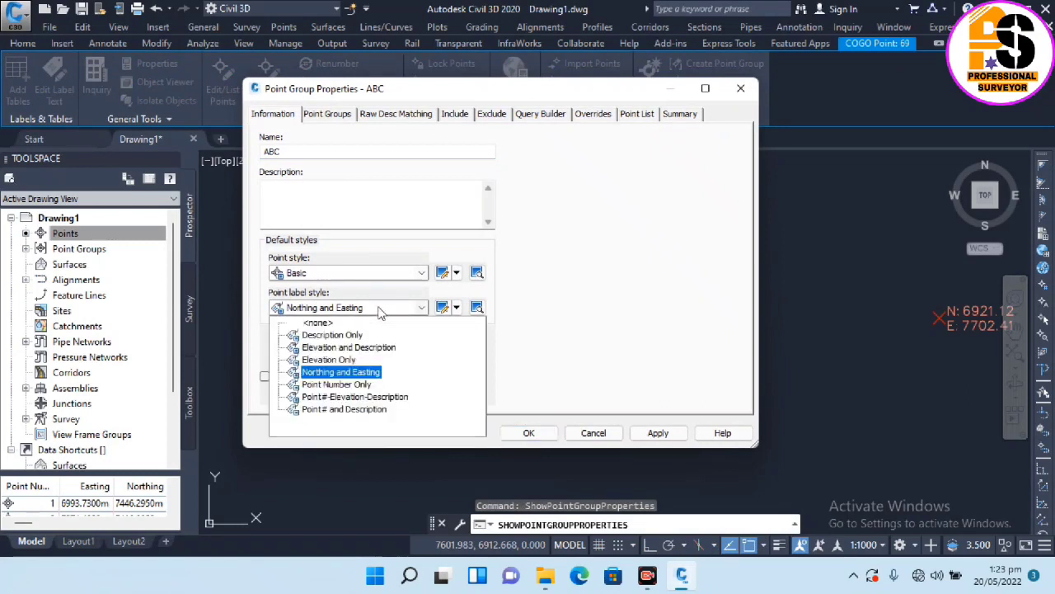
pyautogui.click(321, 348)
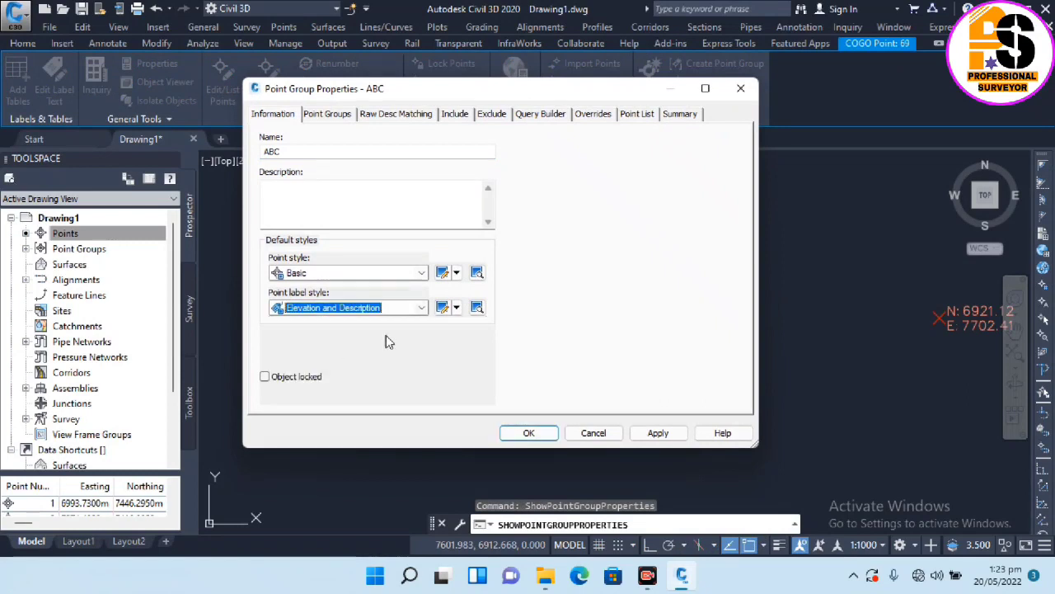
pyautogui.click(529, 433)
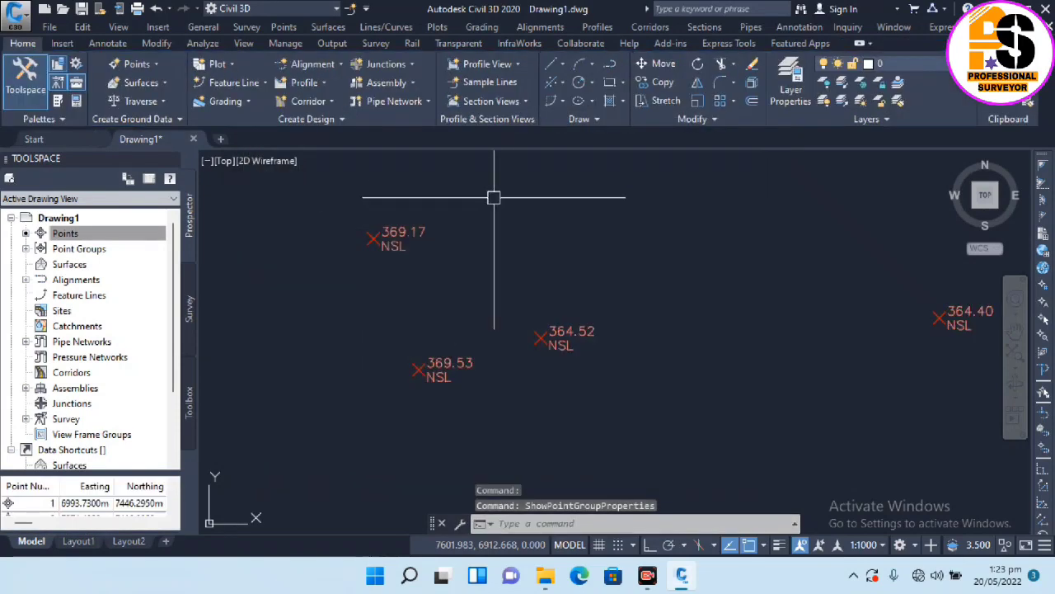
pyautogui.scroll(-8, 562, 311)
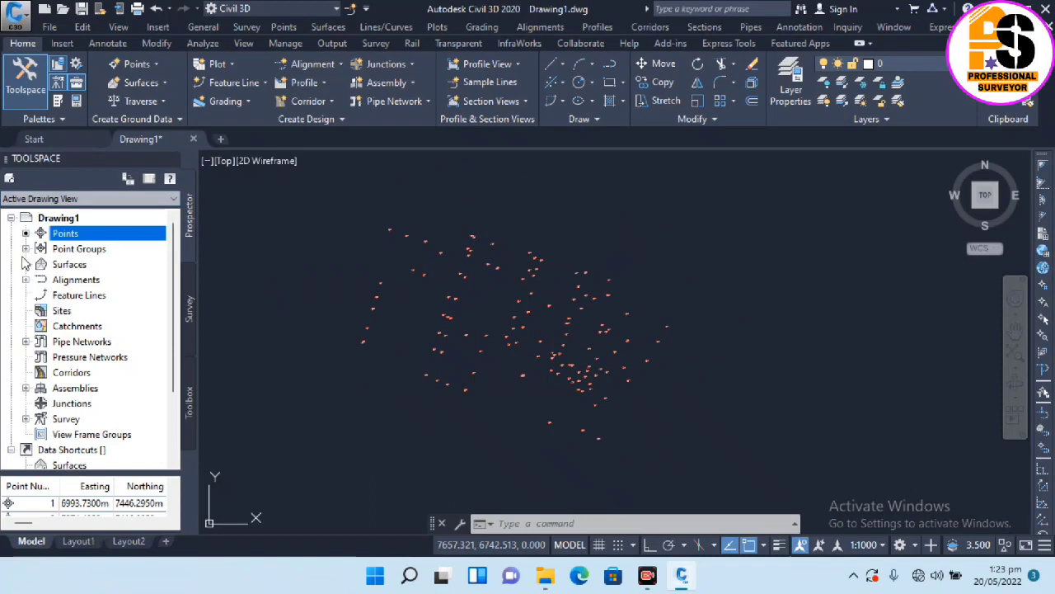
# Create a new TIN surface named NSL from the Prospector Surfaces node.
pyautogui.rightClick(69, 263)
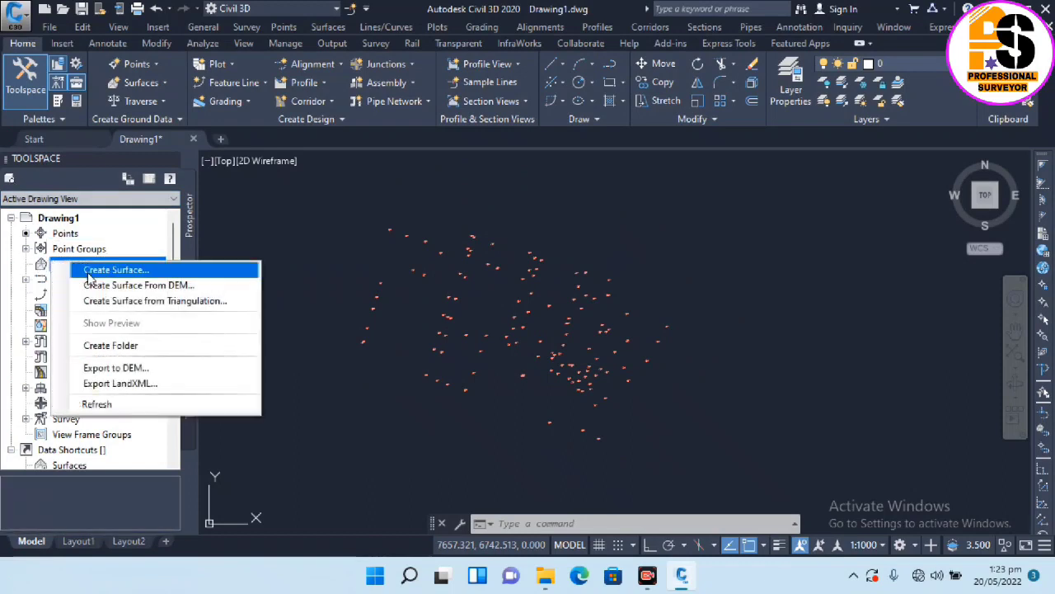
pyautogui.click(91, 272)
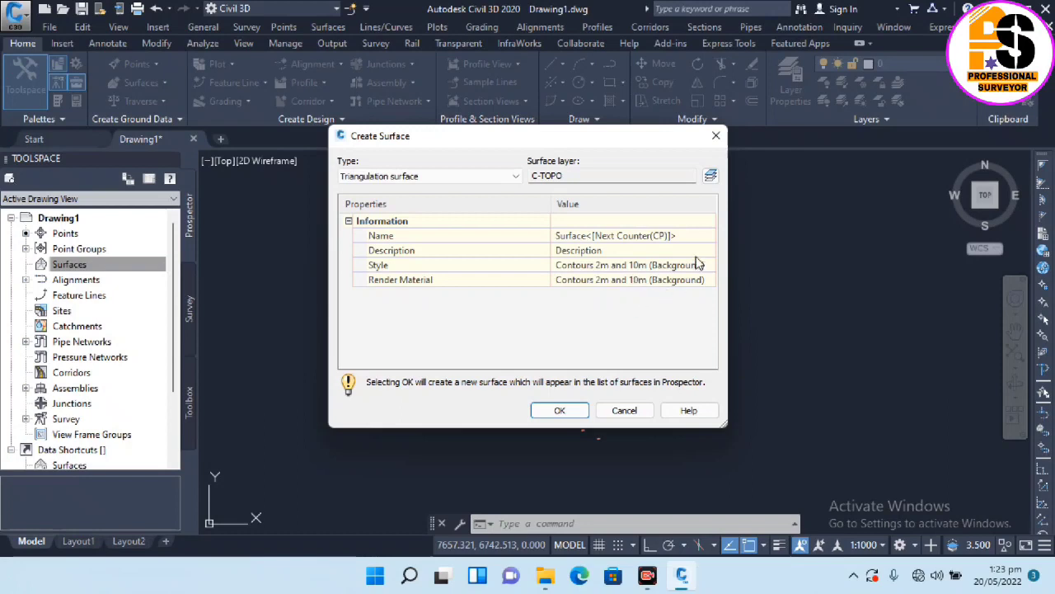
pyautogui.click(682, 237)
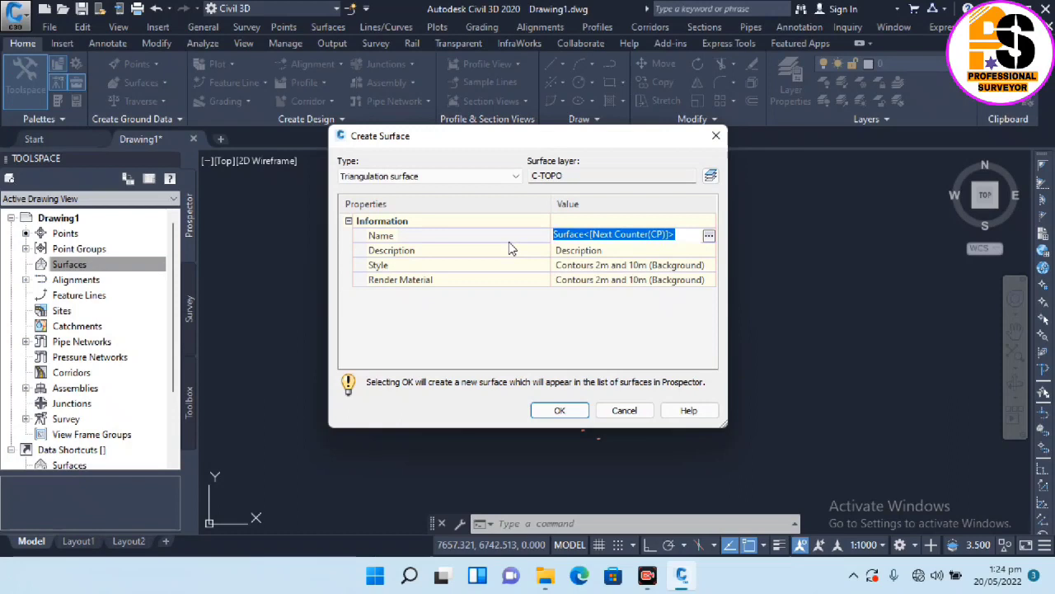
pyautogui.write('NSL')
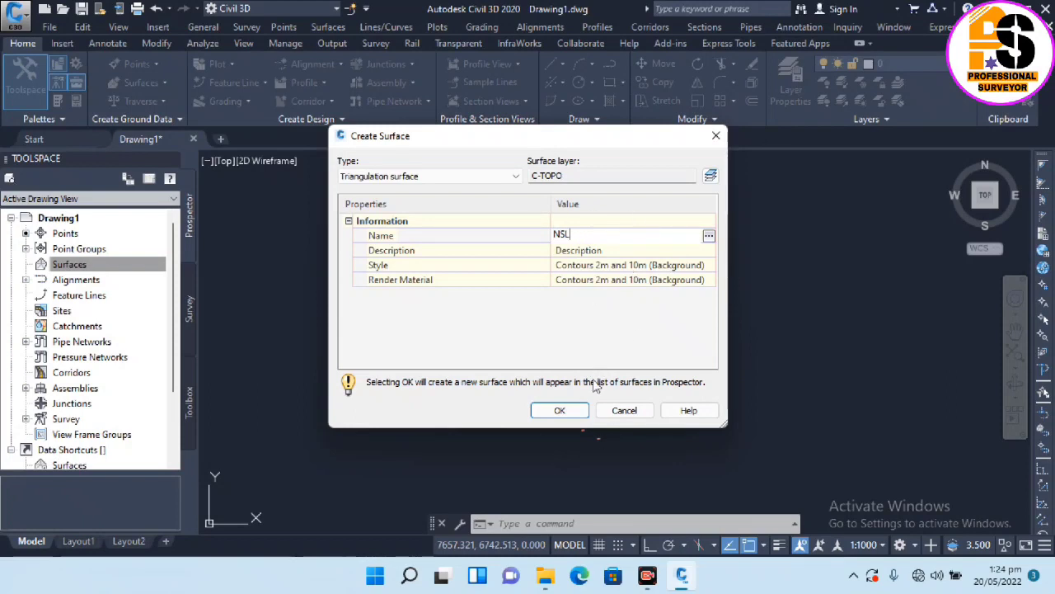
pyautogui.click(558, 409)
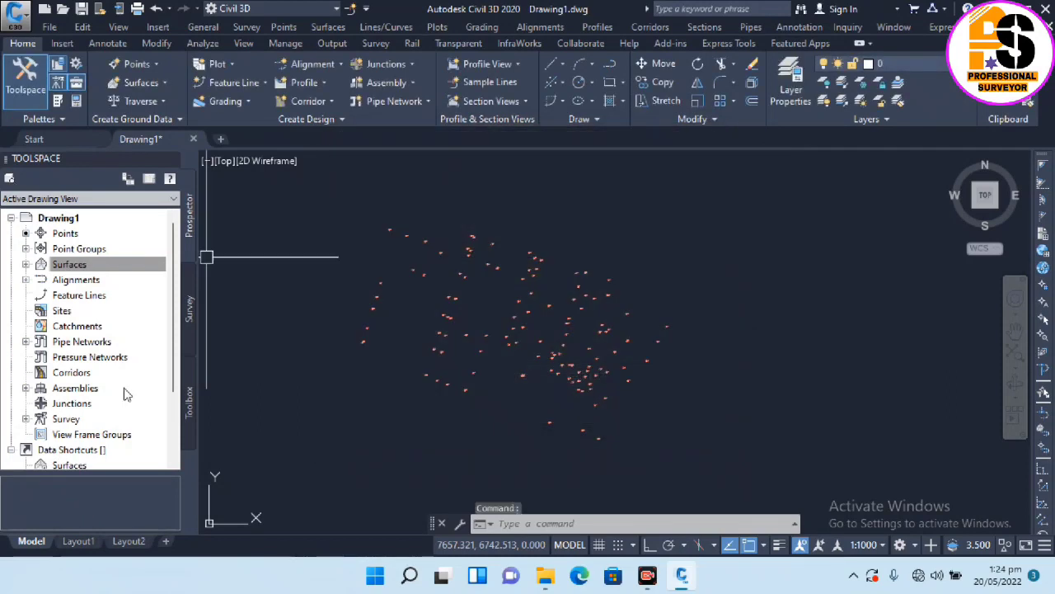
# Add point group ABC to the NSL surface definition.
pyautogui.click(26, 265)
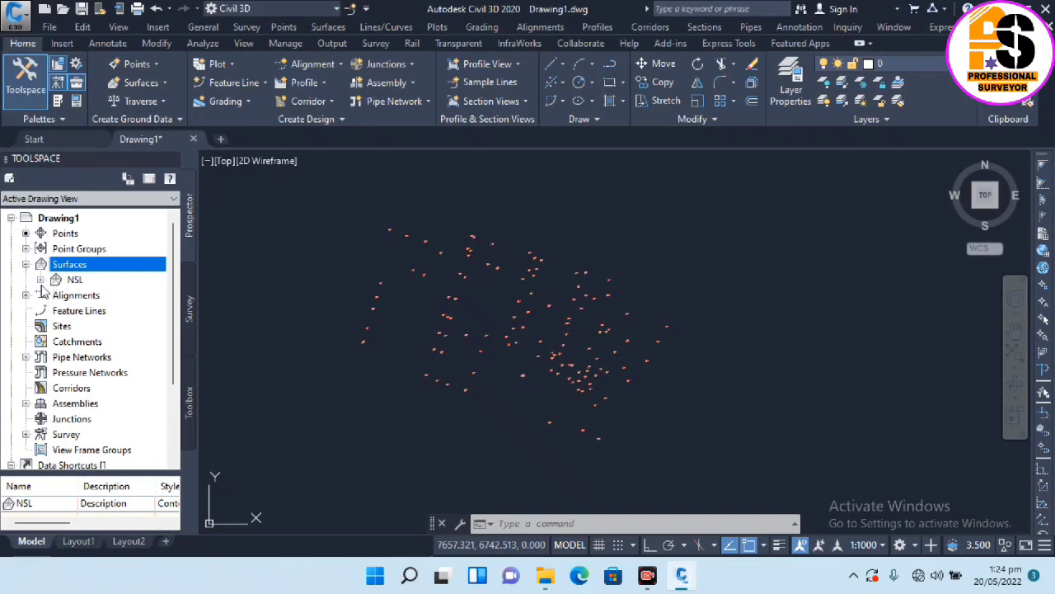
pyautogui.click(40, 280)
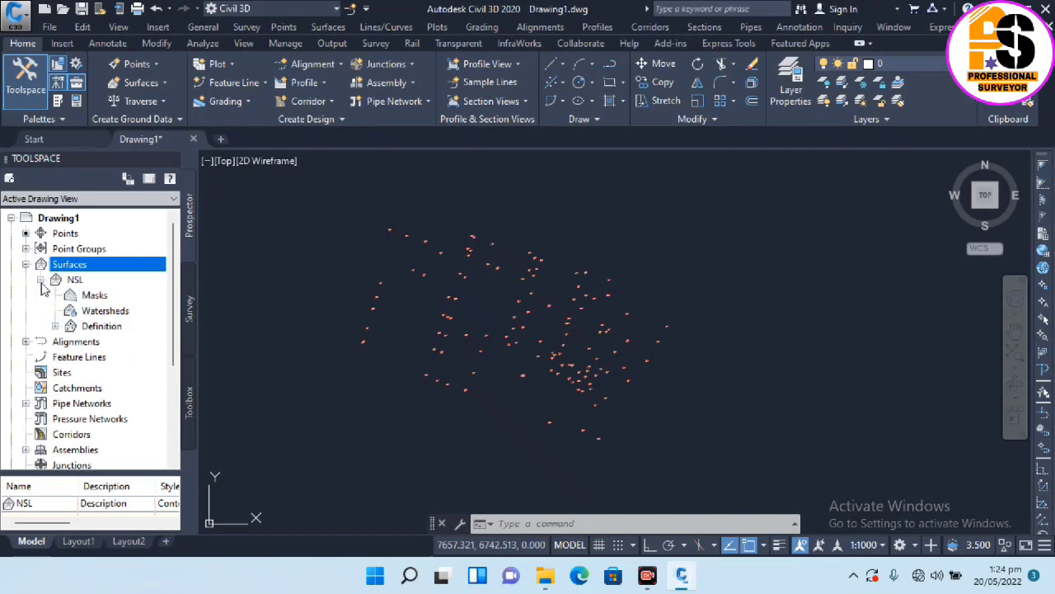
pyautogui.click(55, 327)
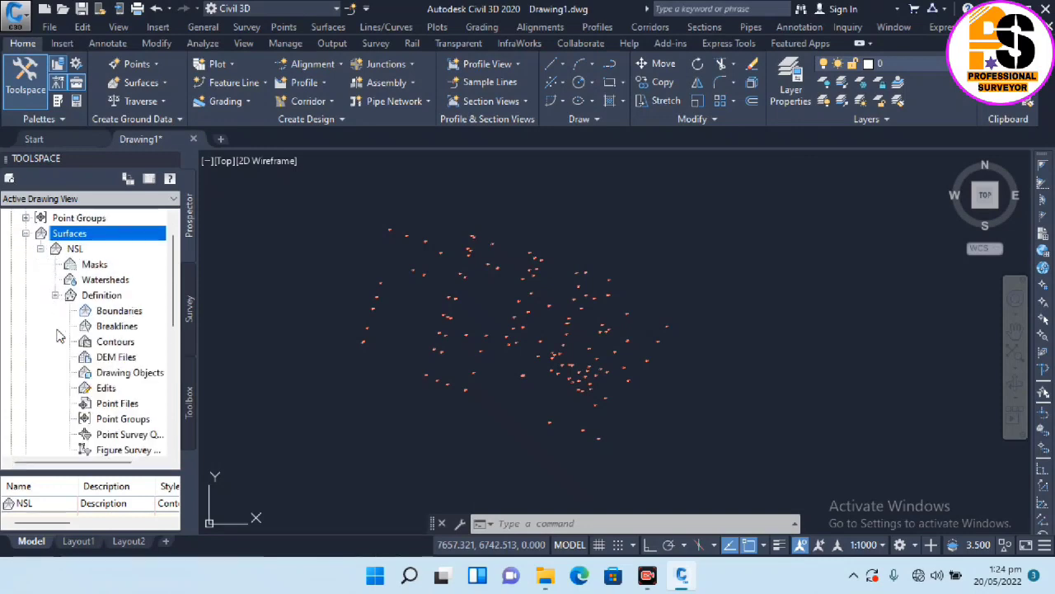
pyautogui.click(118, 420)
pyautogui.rightClick(118, 422)
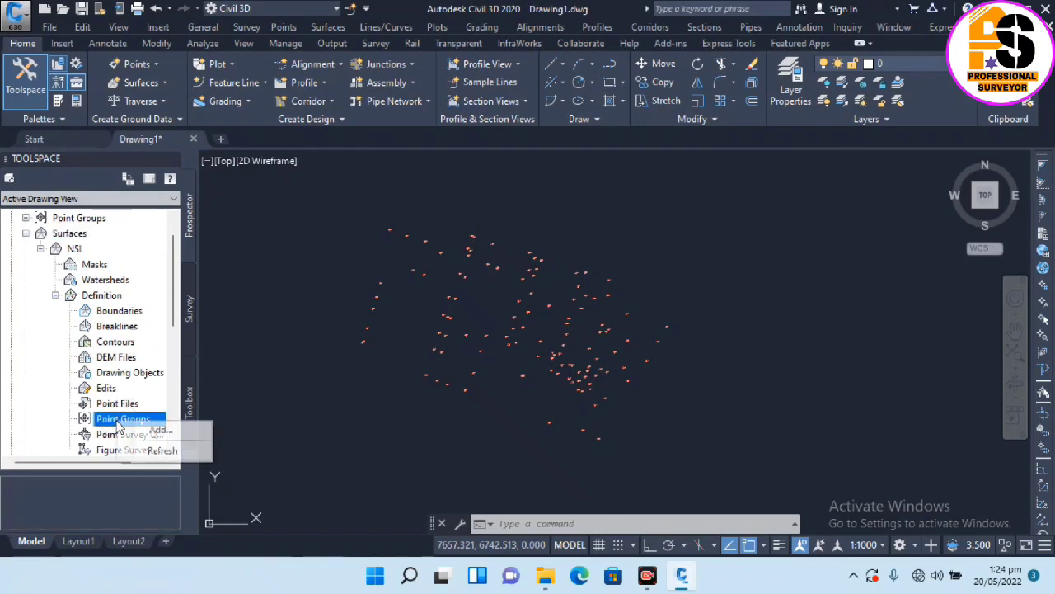
pyautogui.click(149, 429)
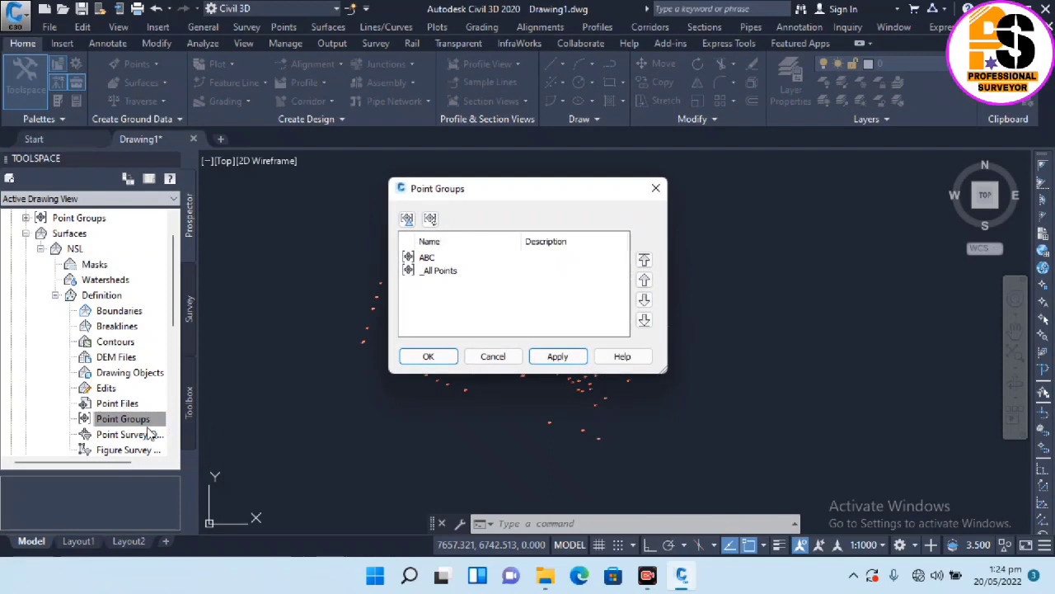
pyautogui.click(473, 259)
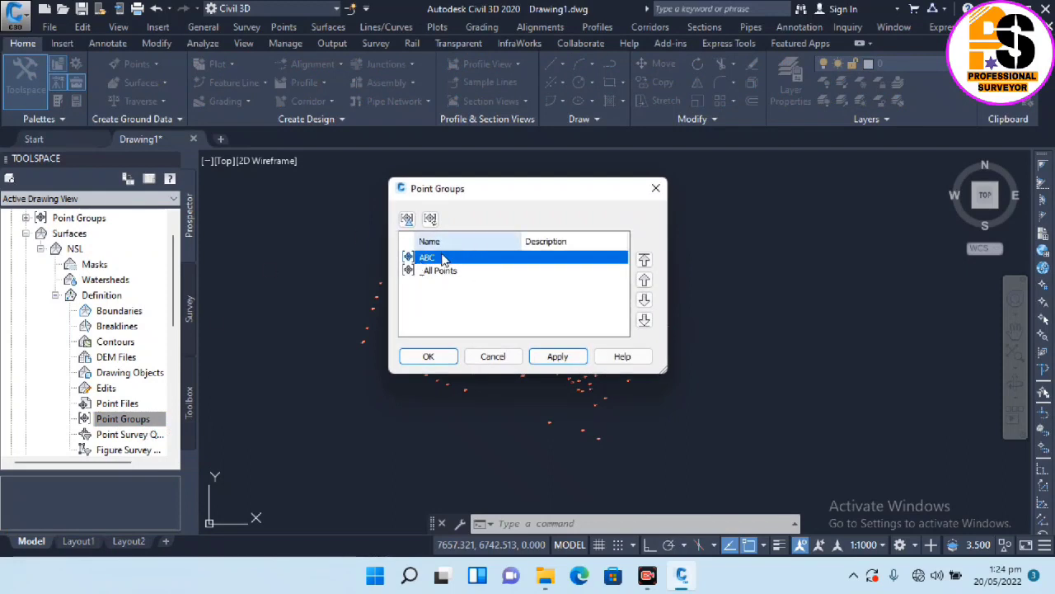
pyautogui.click(452, 356)
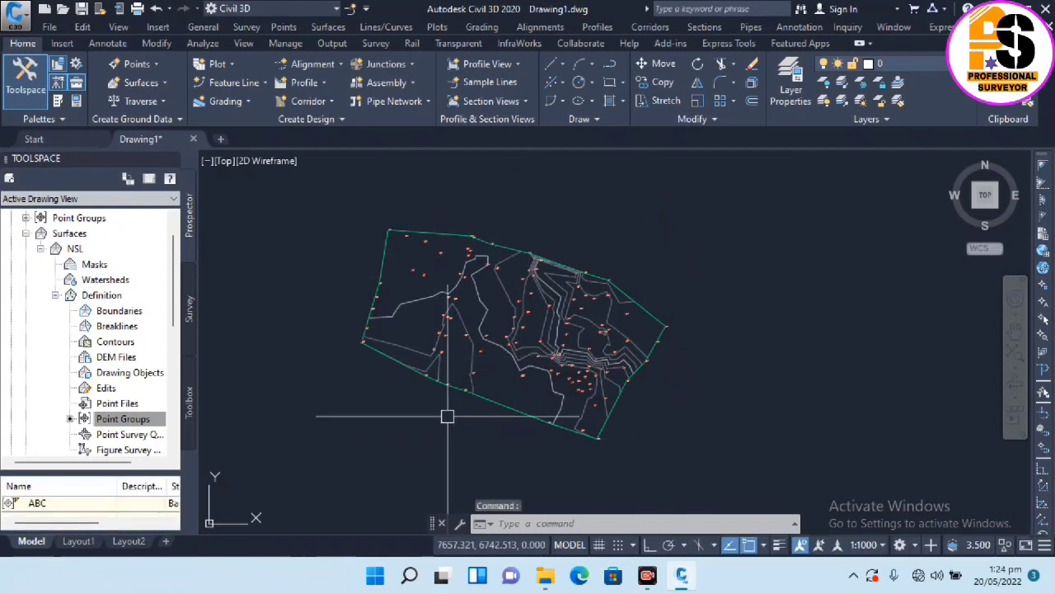
# Zoom and pan to the new surface contours and select the NSL surface.
pyautogui.scroll(2, 447, 415)
pyautogui.scroll(2, 494, 281)
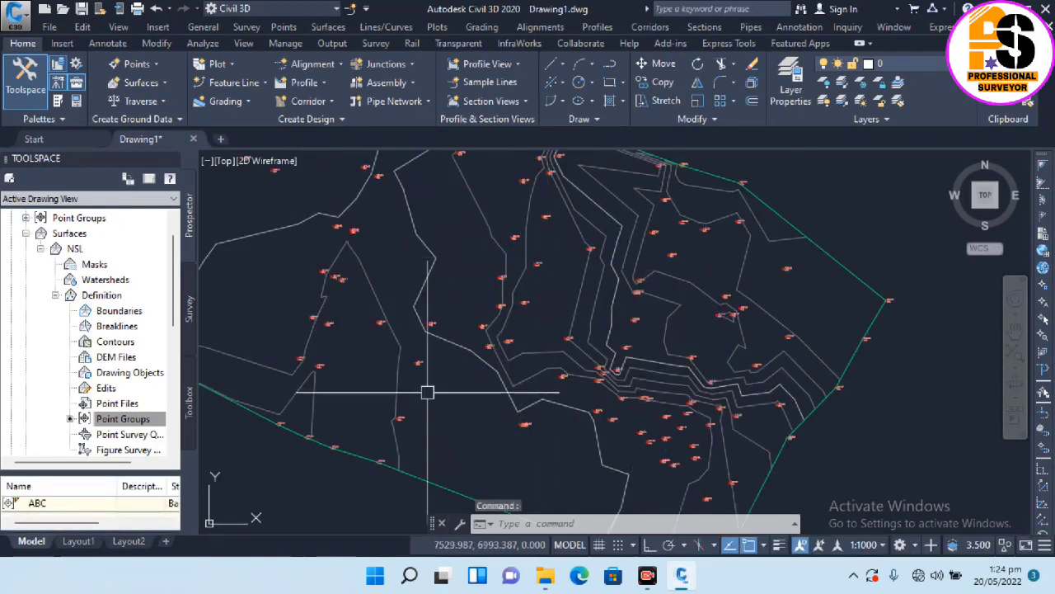
pyautogui.scroll(-3, 528, 346)
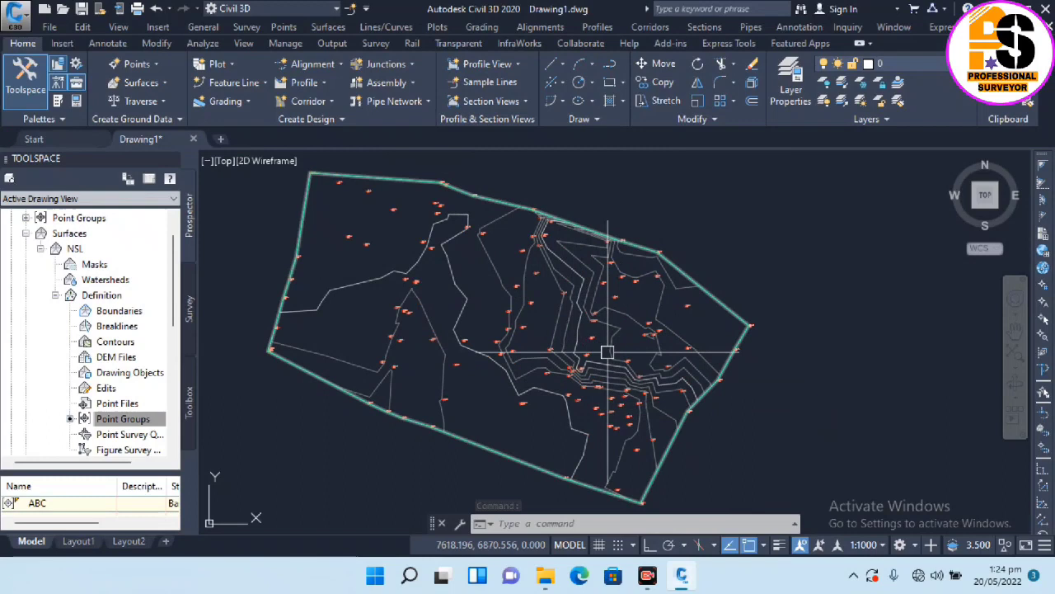
pyautogui.moveTo(528, 355); pyautogui.dragTo(478, 377, button='middle')
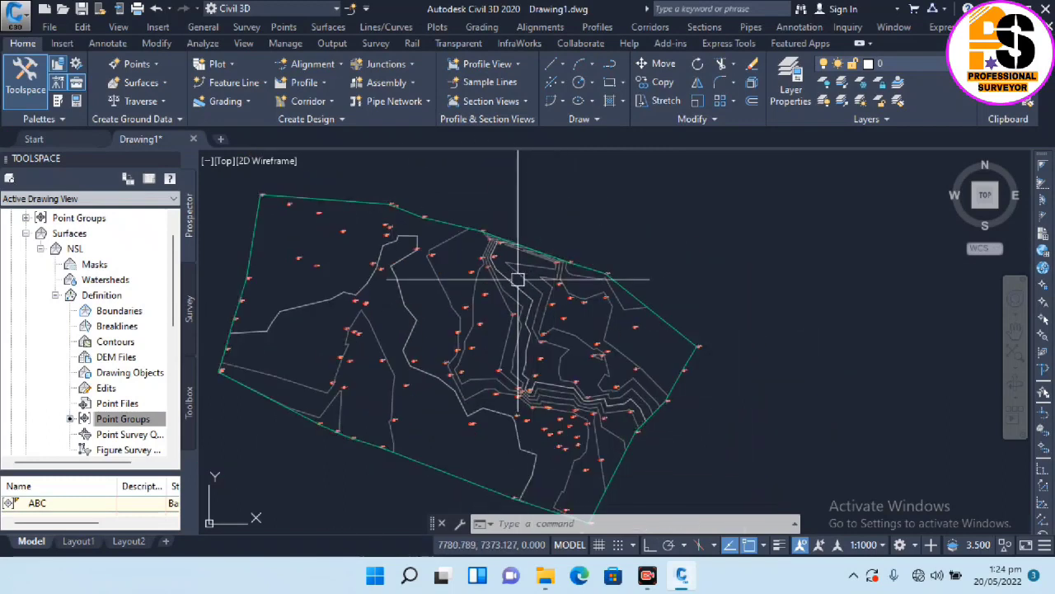
pyautogui.scroll(3, 518, 280)
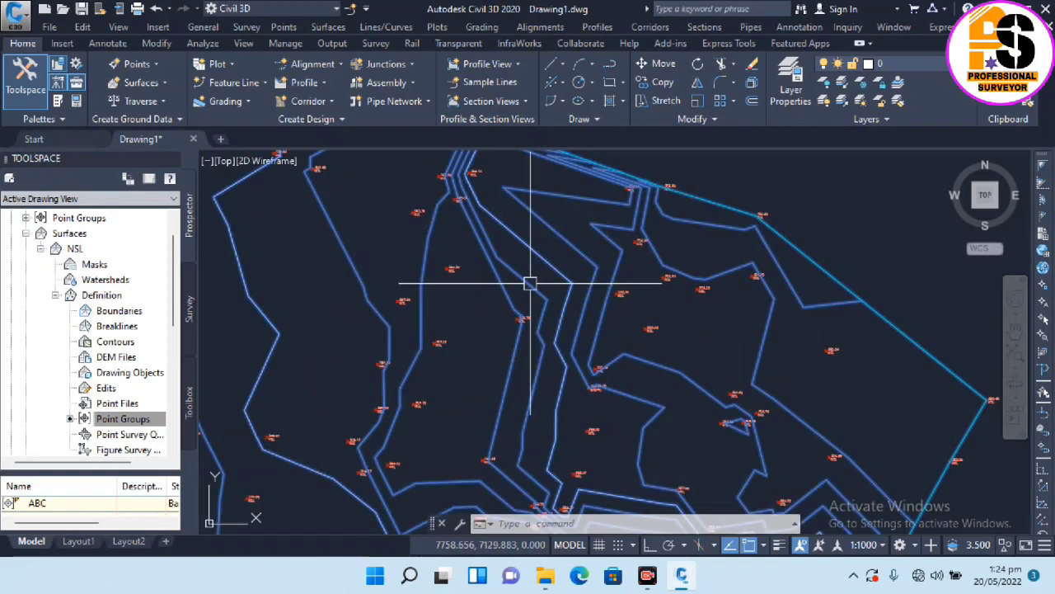
pyautogui.click(530, 283)
# Change the NSL surface style to Contours 1m and 5m (Background).
pyautogui.rightClick(529, 282)
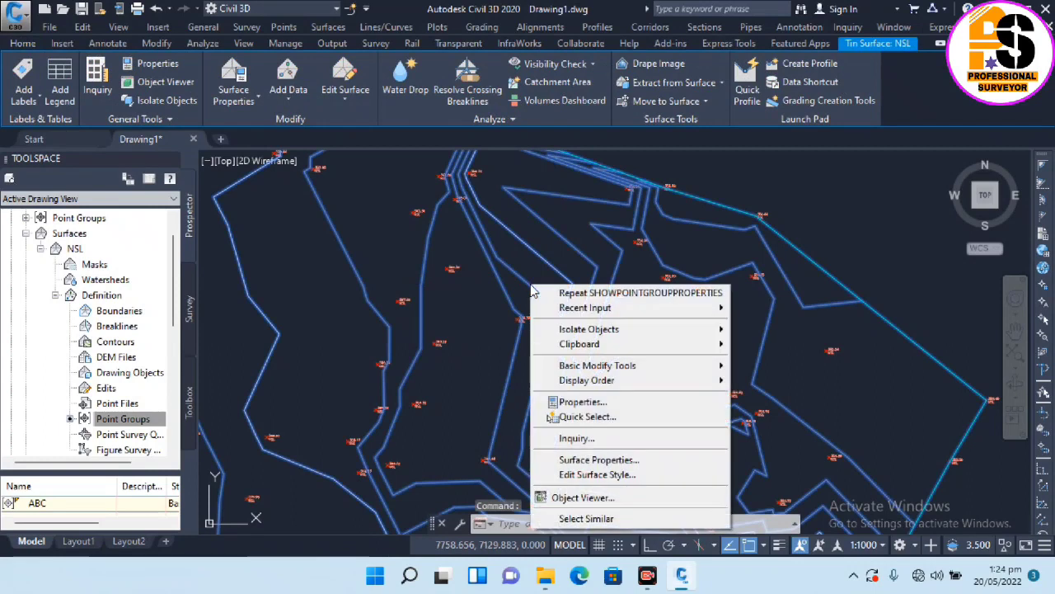
pyautogui.click(666, 466)
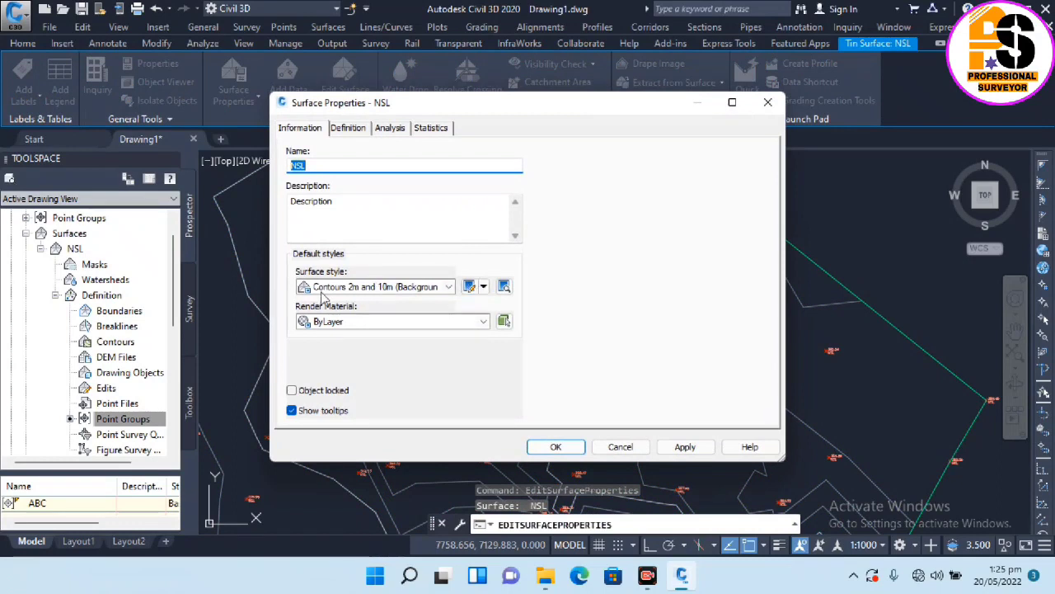
pyautogui.click(448, 287)
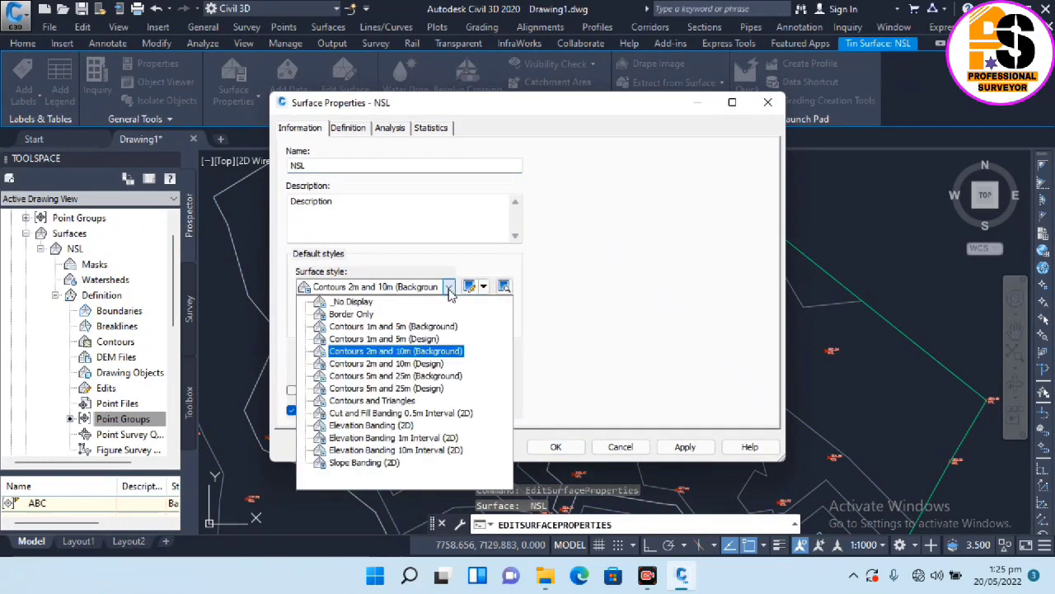
pyautogui.click(376, 329)
pyautogui.click(556, 445)
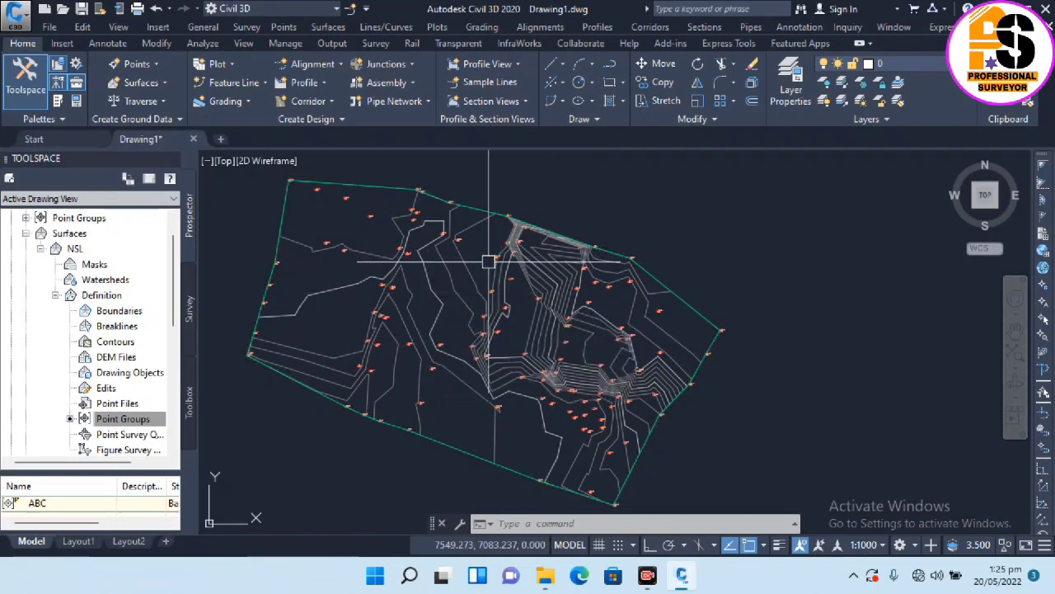
pyautogui.scroll(2, 488, 261)
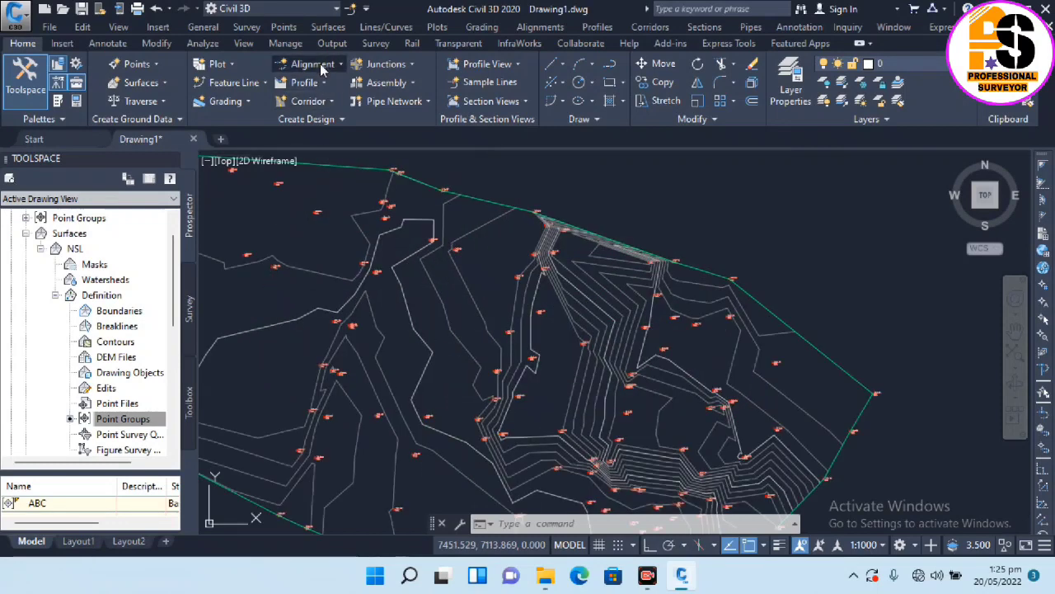
# Start a new alignment layout named ST-01 of type Centerline.
pyautogui.click(322, 69)
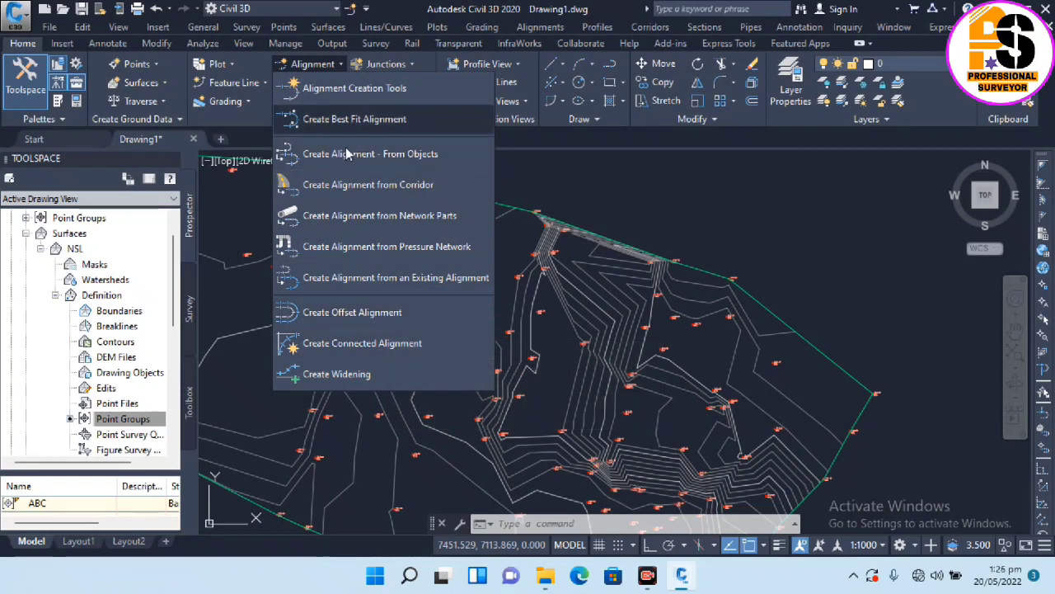
pyautogui.click(352, 88)
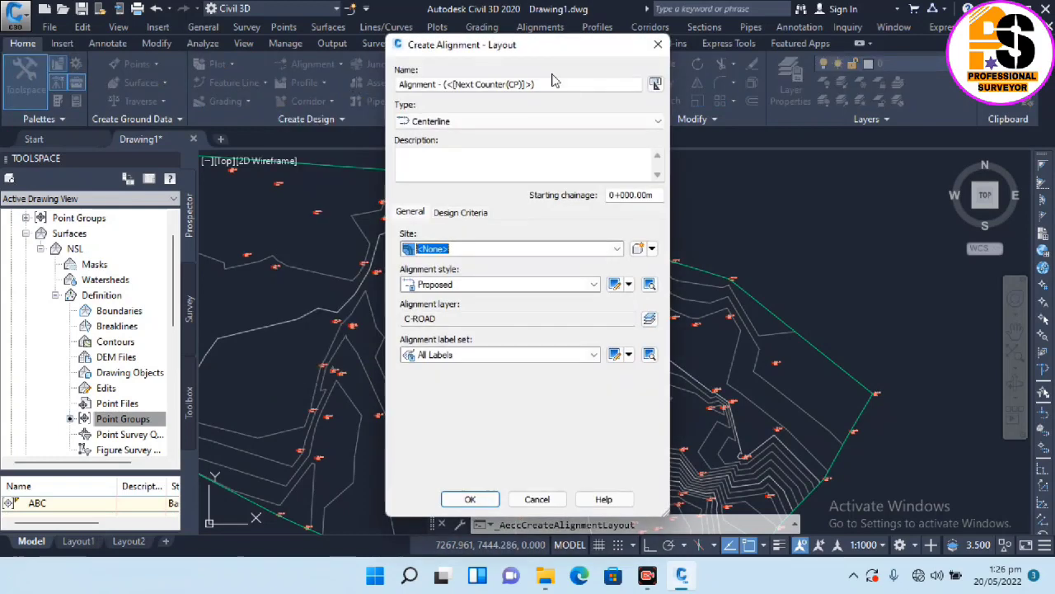
pyautogui.moveTo(592, 53); pyautogui.dragTo(550, 47)
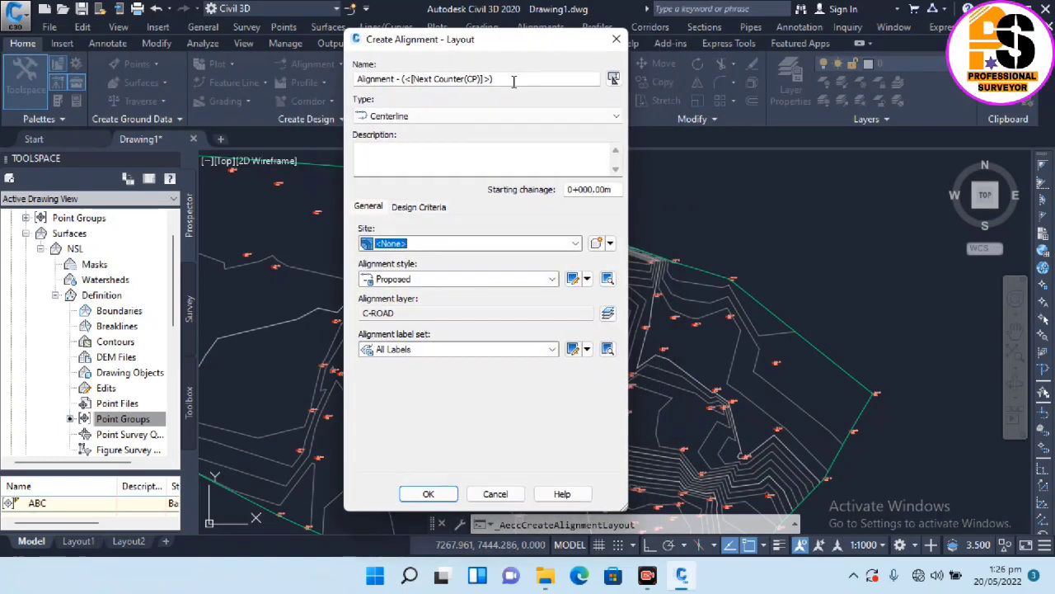
pyautogui.click(514, 80)
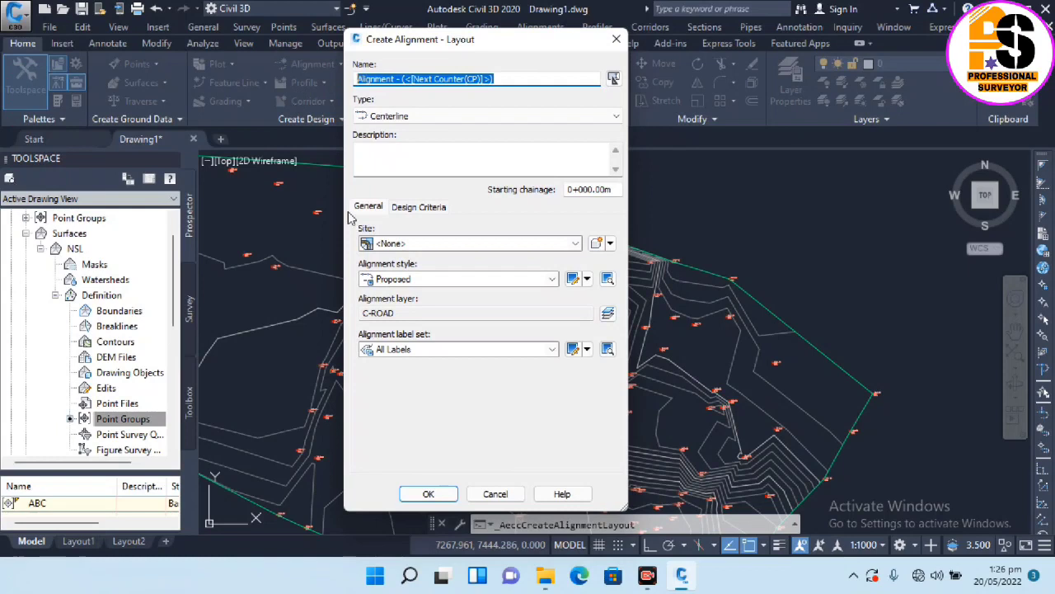
pyautogui.write('ST-01')
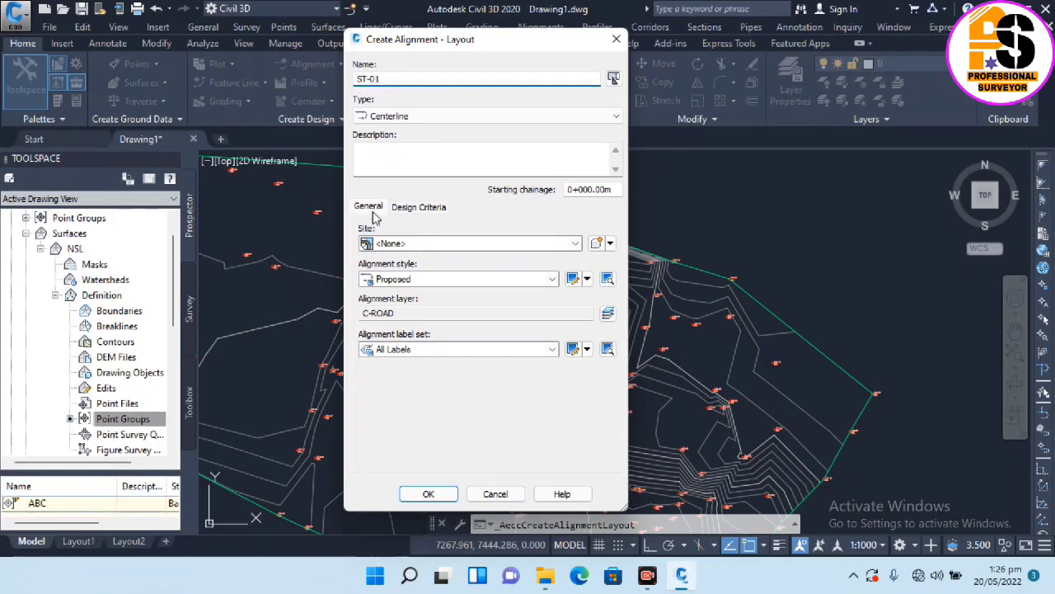
pyautogui.click(413, 121)
pyautogui.click(413, 121)
pyautogui.press('Tab')
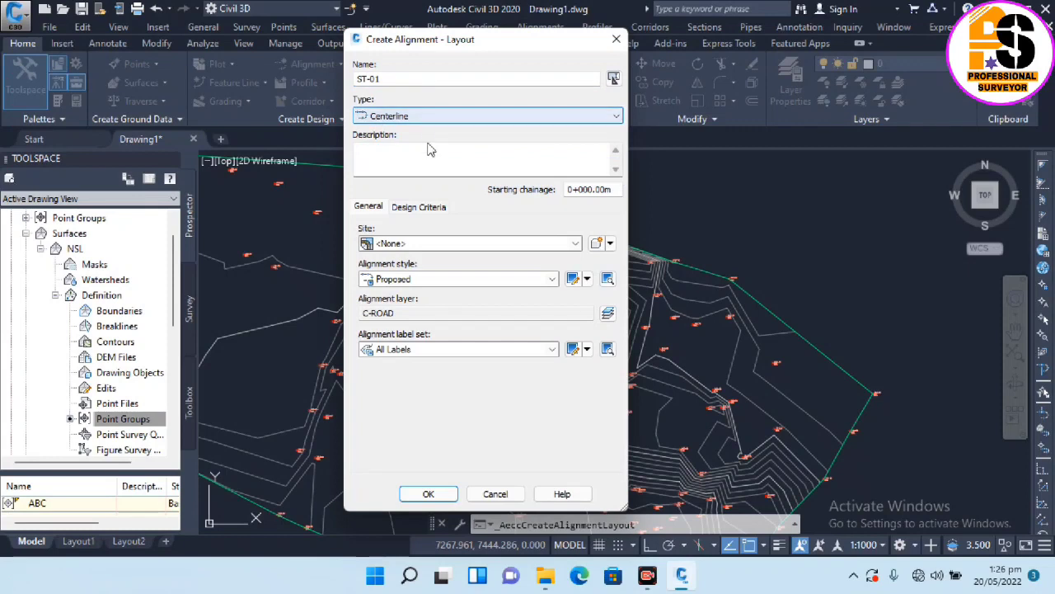
pyautogui.press('Tab')
# Give ST-01 the Proposed style and All Labels label set, and create it.
pyautogui.click(461, 170)
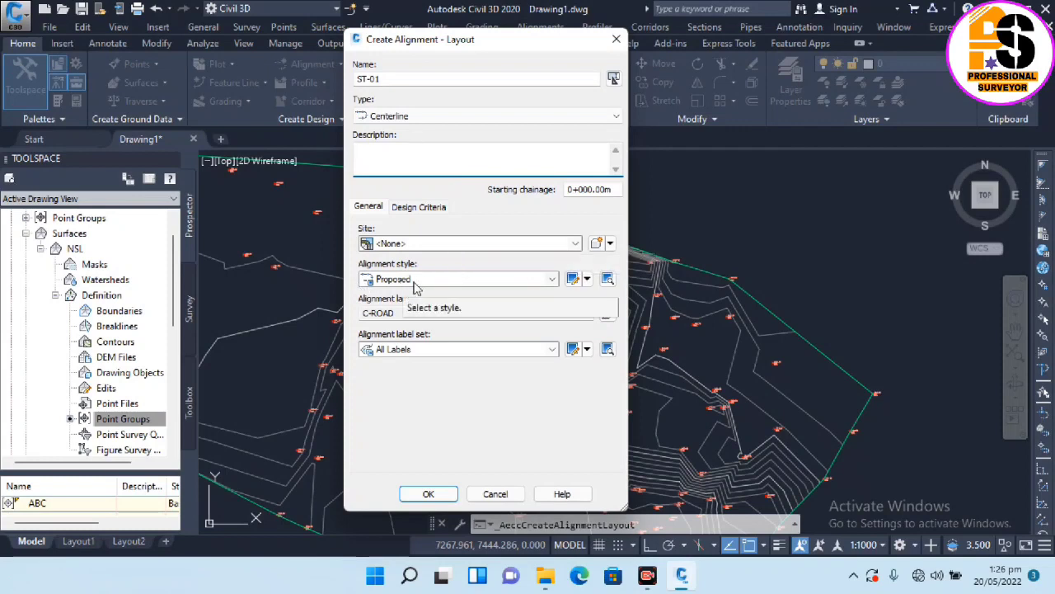
pyautogui.click(435, 280)
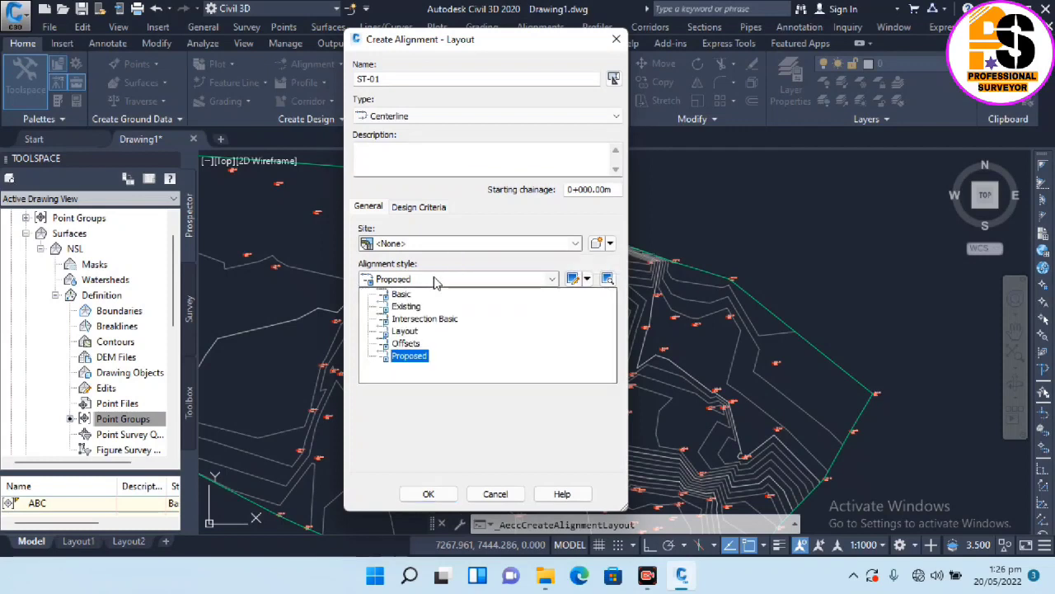
pyautogui.click(419, 357)
pyautogui.press('Tab')
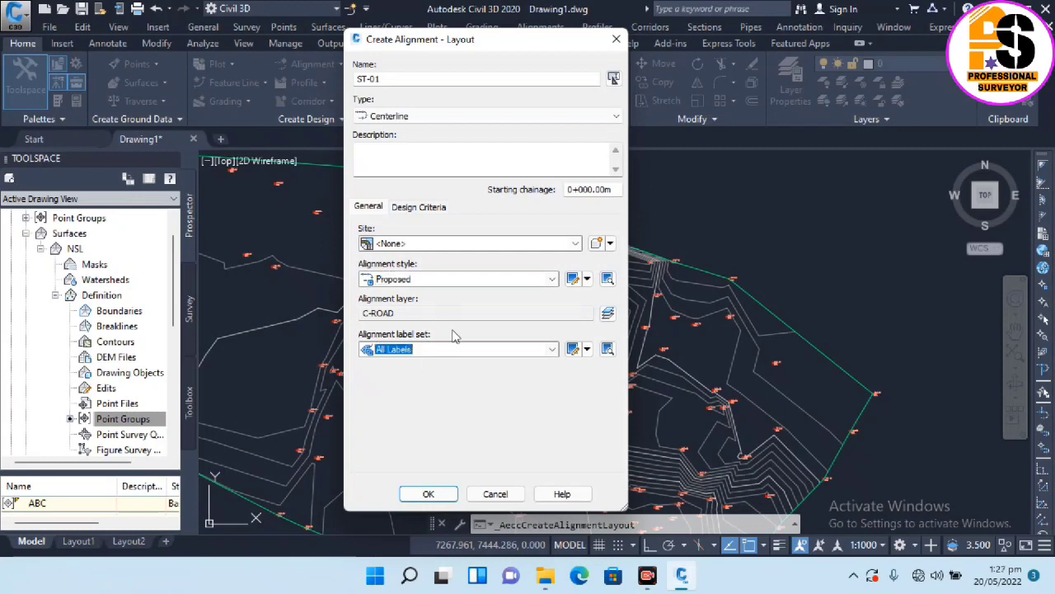
pyautogui.click(436, 350)
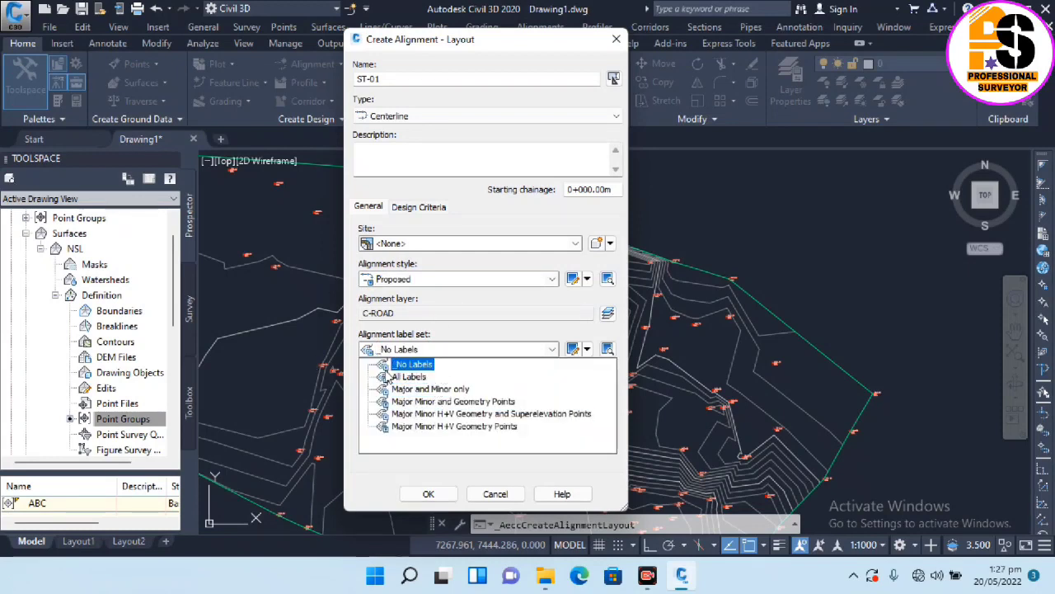
pyautogui.click(412, 376)
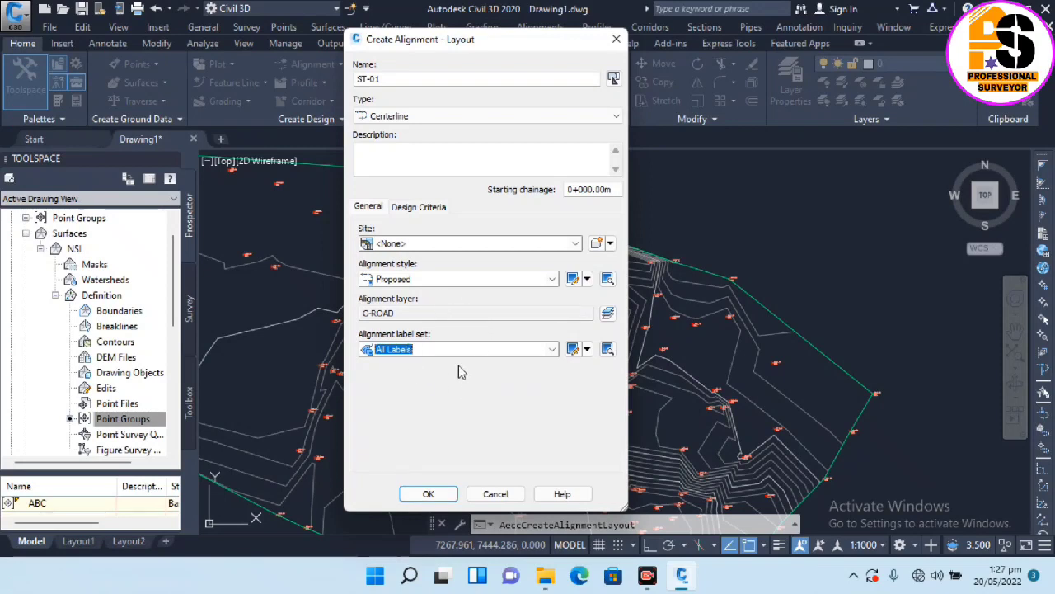
pyautogui.click(429, 493)
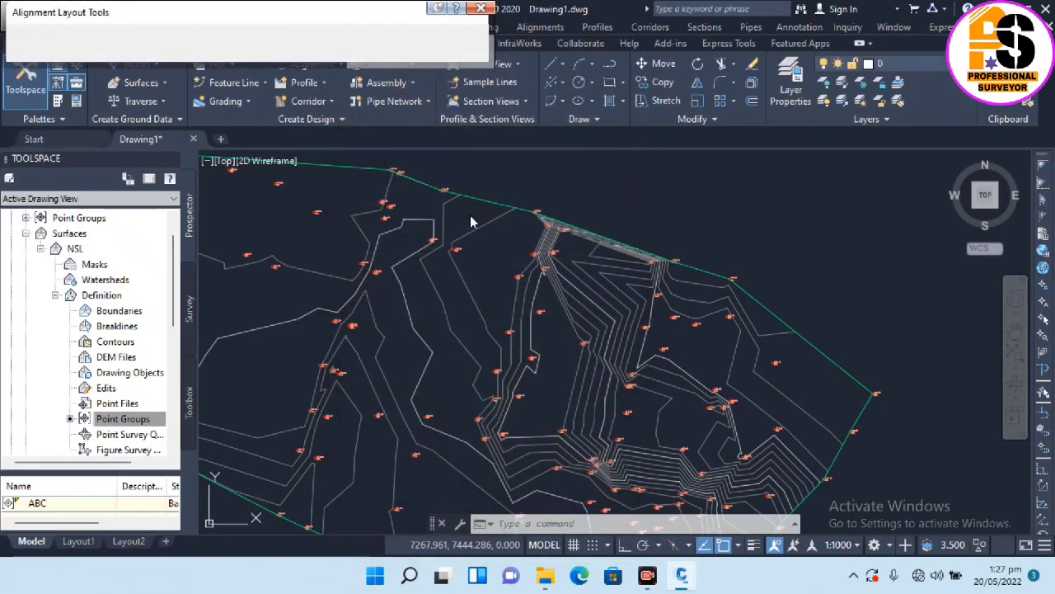
# Confirm curve settings of 200 m default radius with entry and exit transitions off.
pyautogui.moveTo(232, 10); pyautogui.dragTo(317, 140)
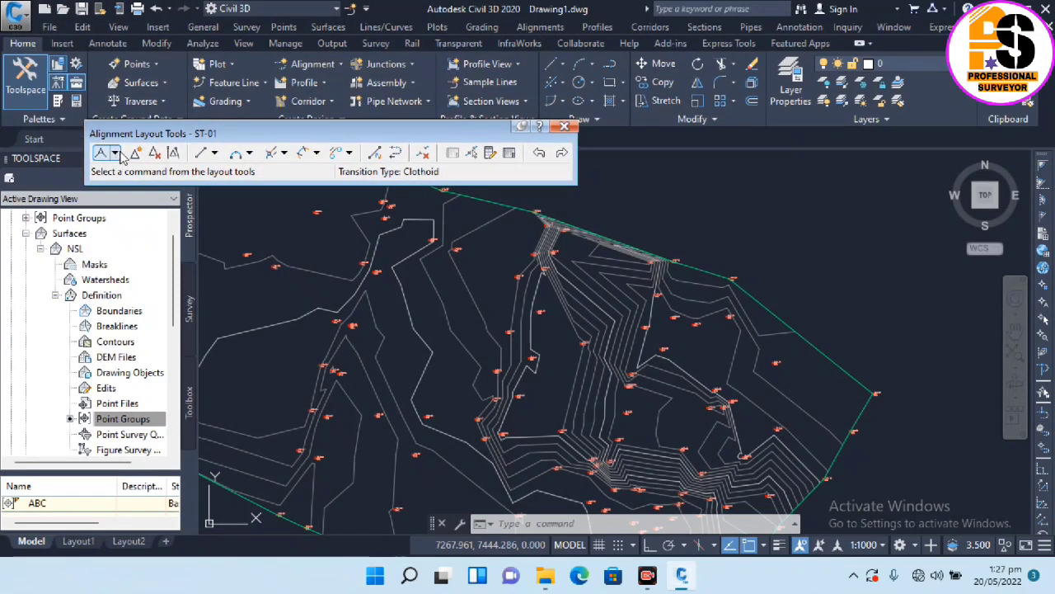
pyautogui.click(116, 153)
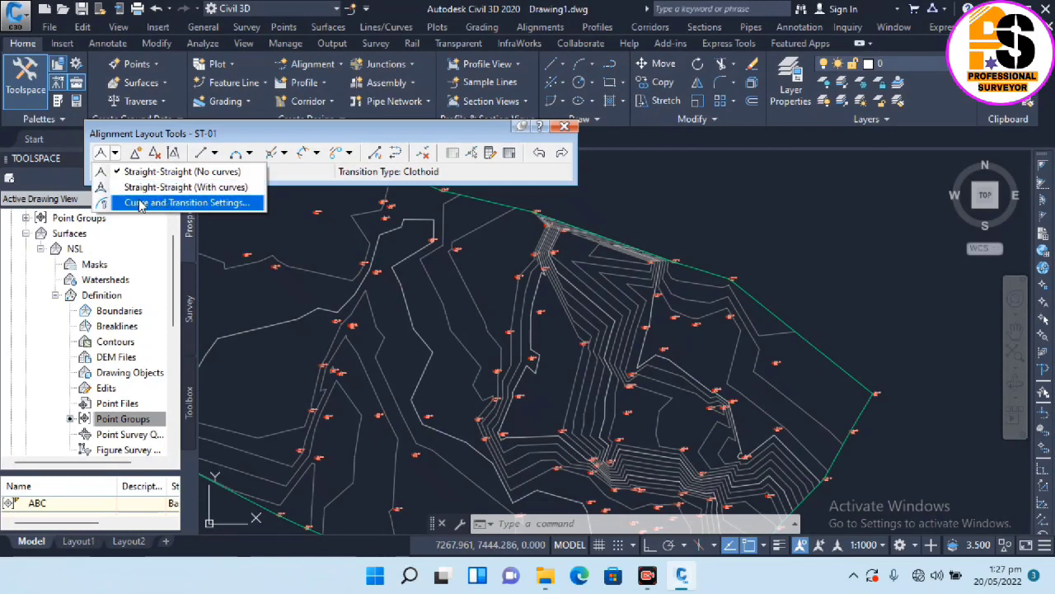
pyautogui.click(157, 205)
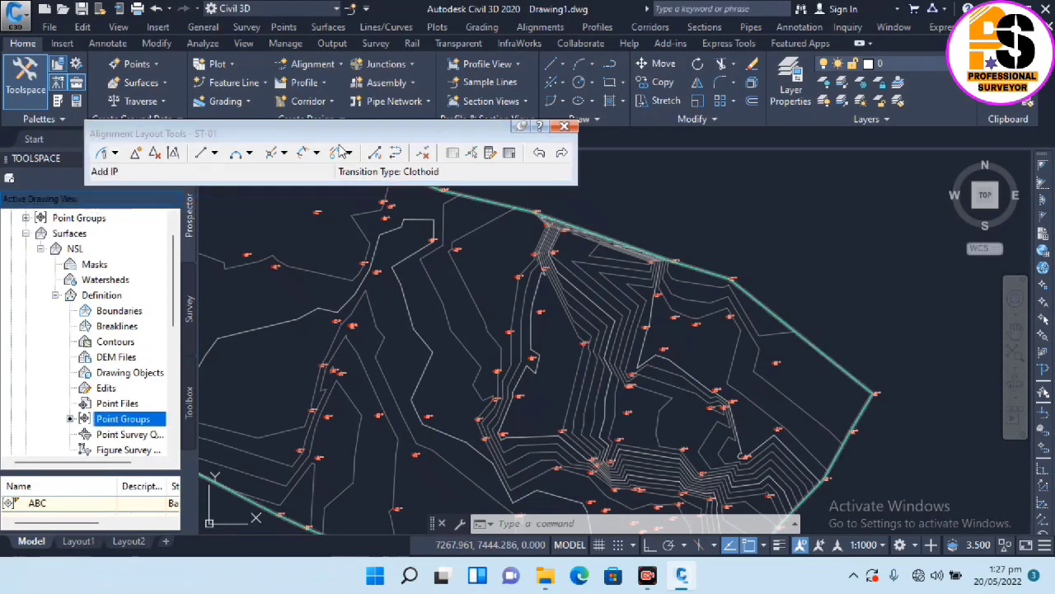
pyautogui.moveTo(548, 183); pyautogui.dragTo(513, 150)
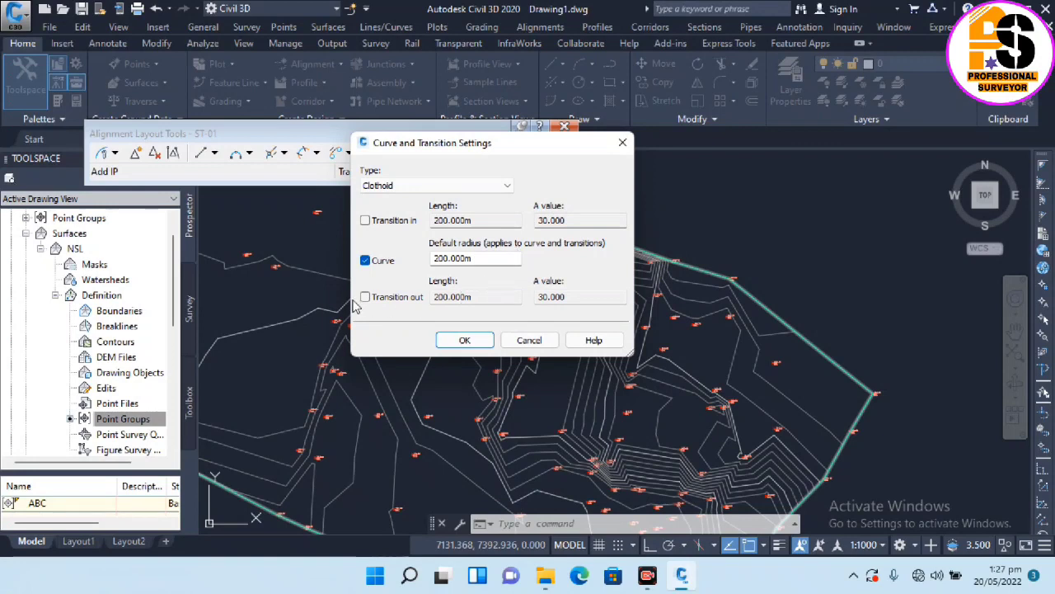
pyautogui.click(465, 341)
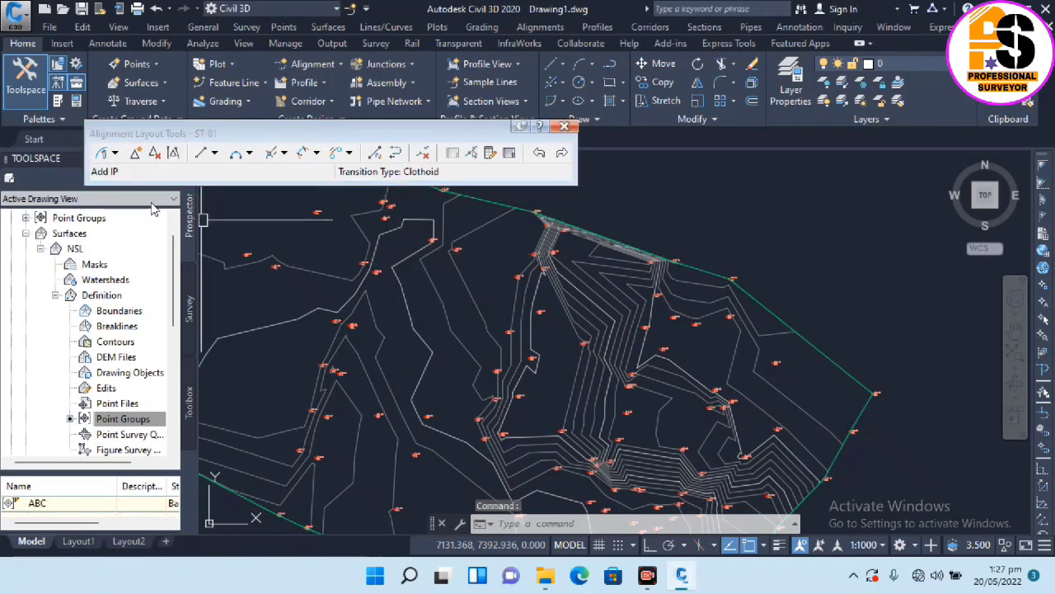
pyautogui.click(114, 153)
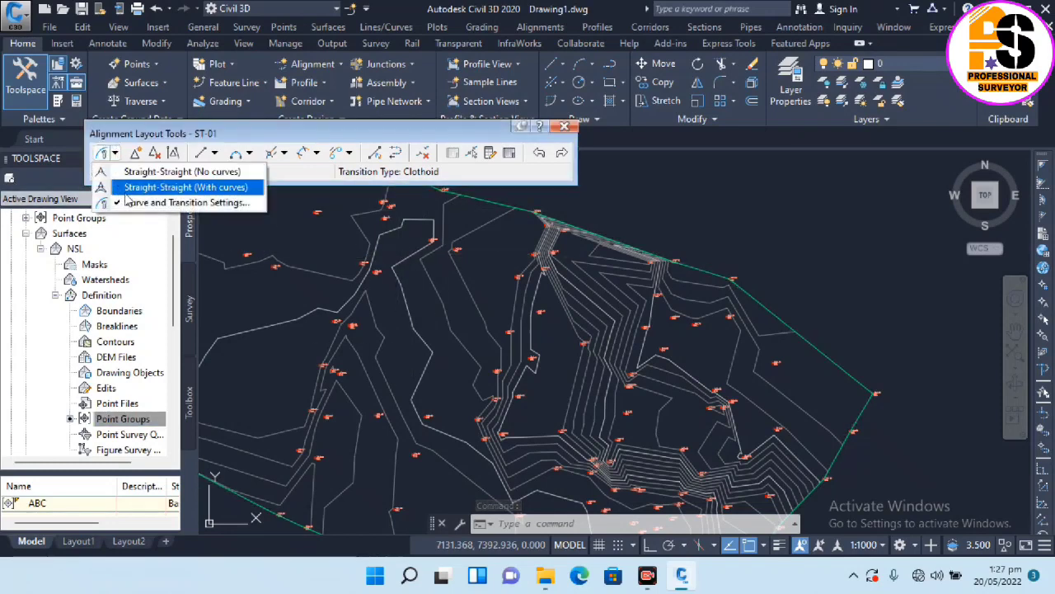
# Draw ST-01 with curved straights: start west, bend near the centre, end northeast.
pyautogui.click(155, 188)
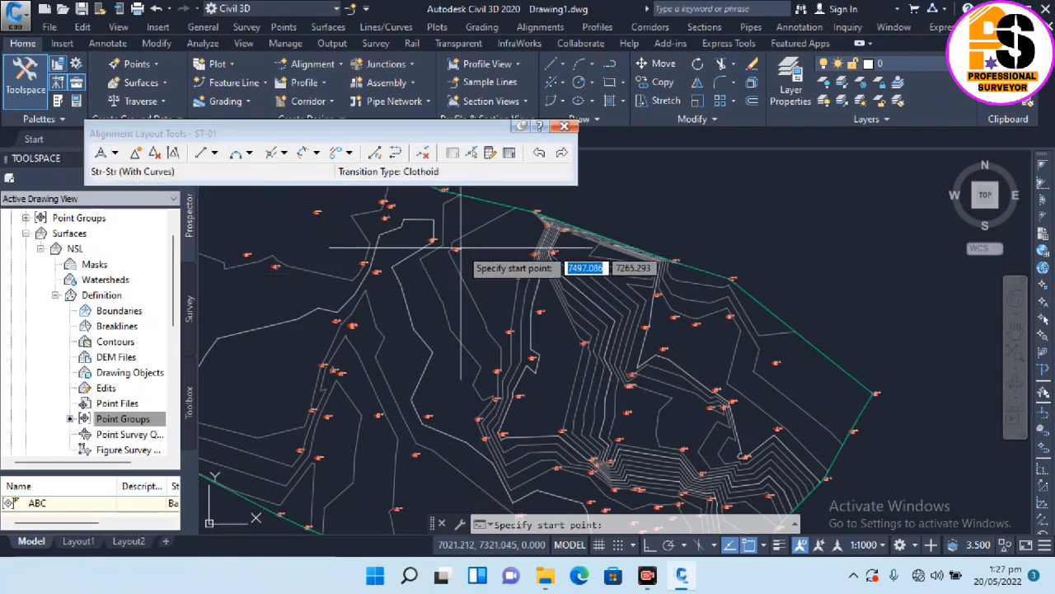
pyautogui.scroll(-2, 460, 247)
pyautogui.scroll(3, 339, 371)
pyautogui.scroll(3, 300, 372)
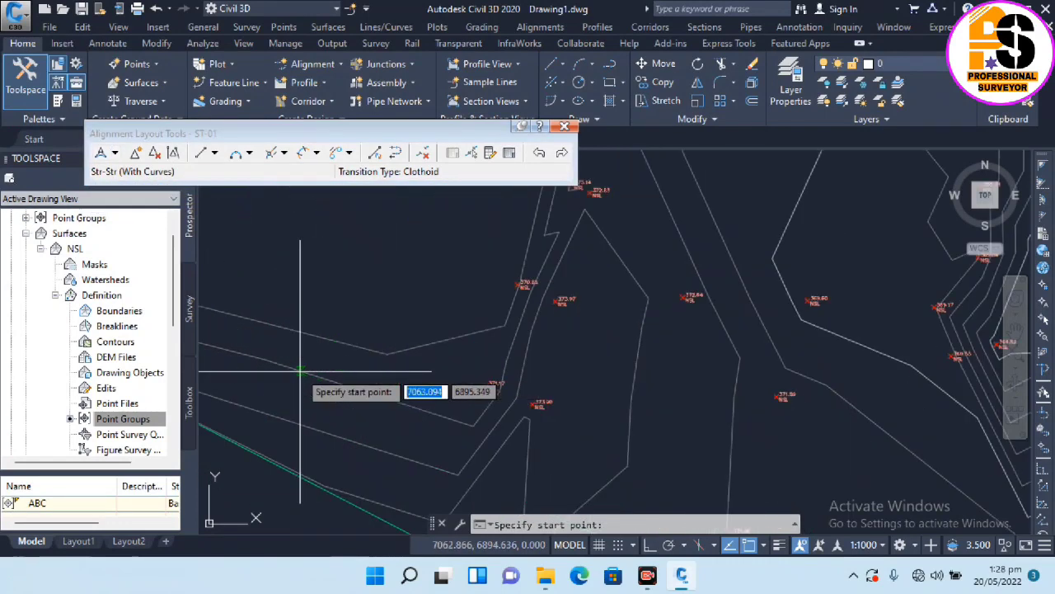
pyautogui.click(248, 356)
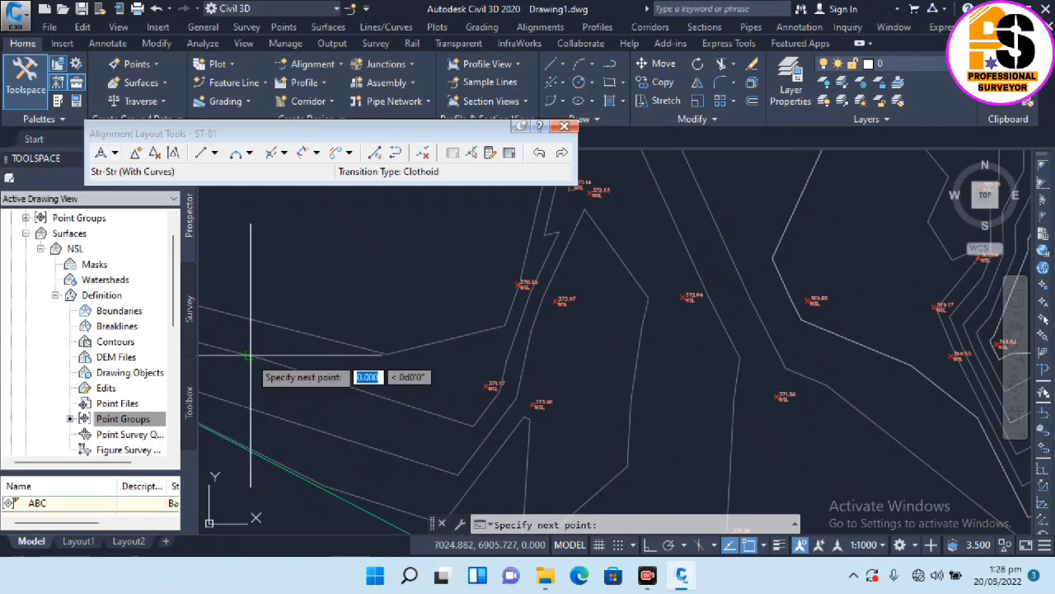
pyautogui.scroll(-2, 289, 420)
pyautogui.scroll(-2, 470, 423)
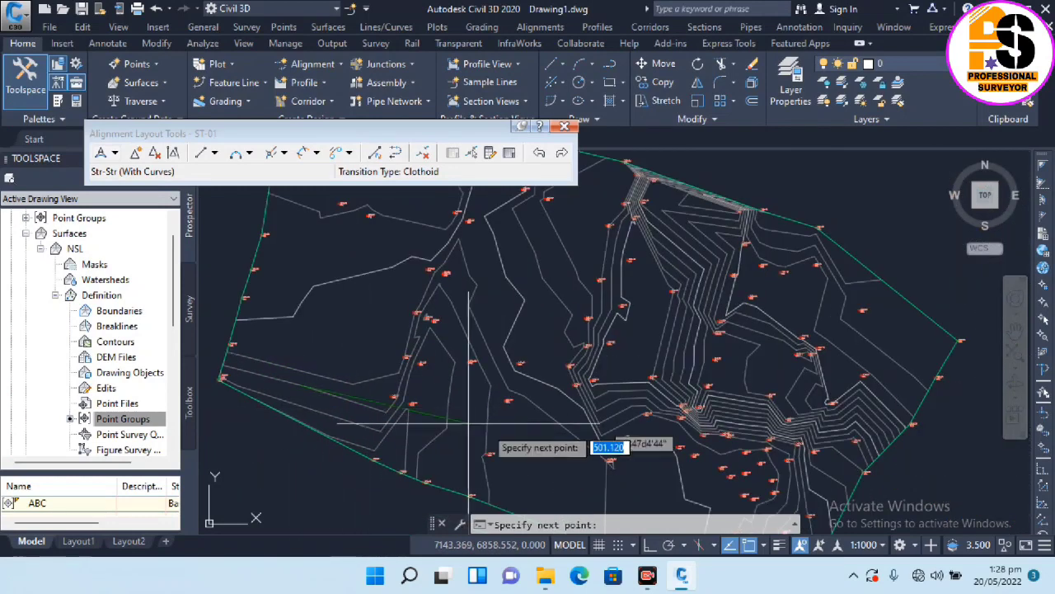
pyautogui.click(627, 433)
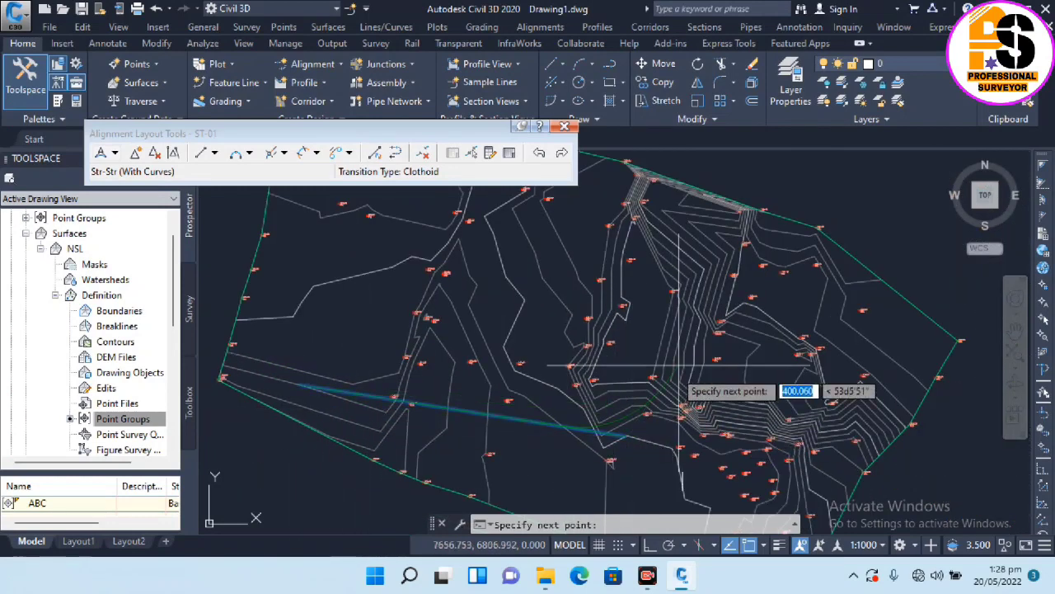
pyautogui.click(779, 265)
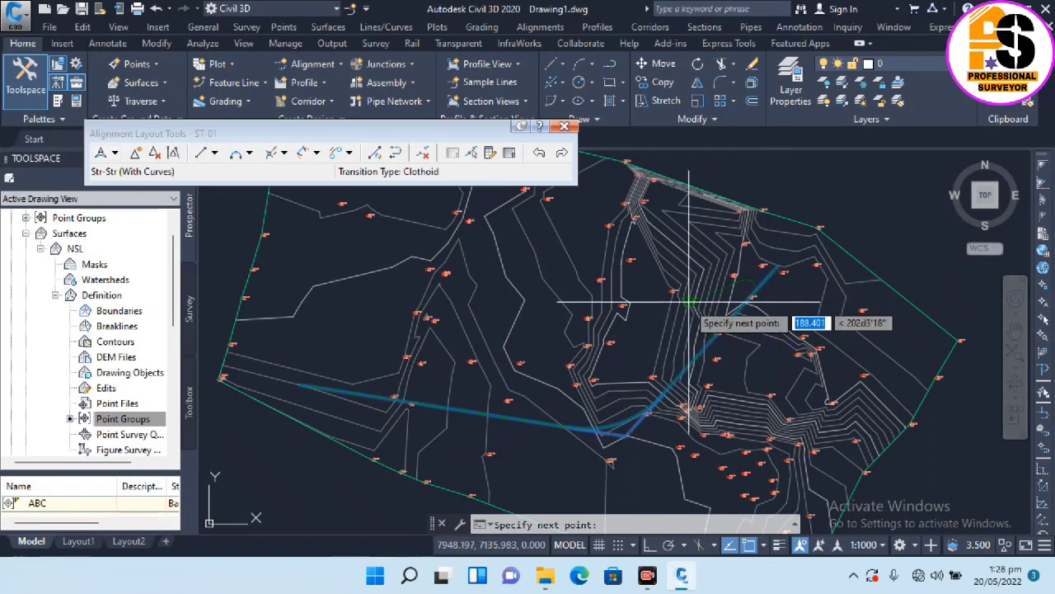
pyautogui.press('Return')
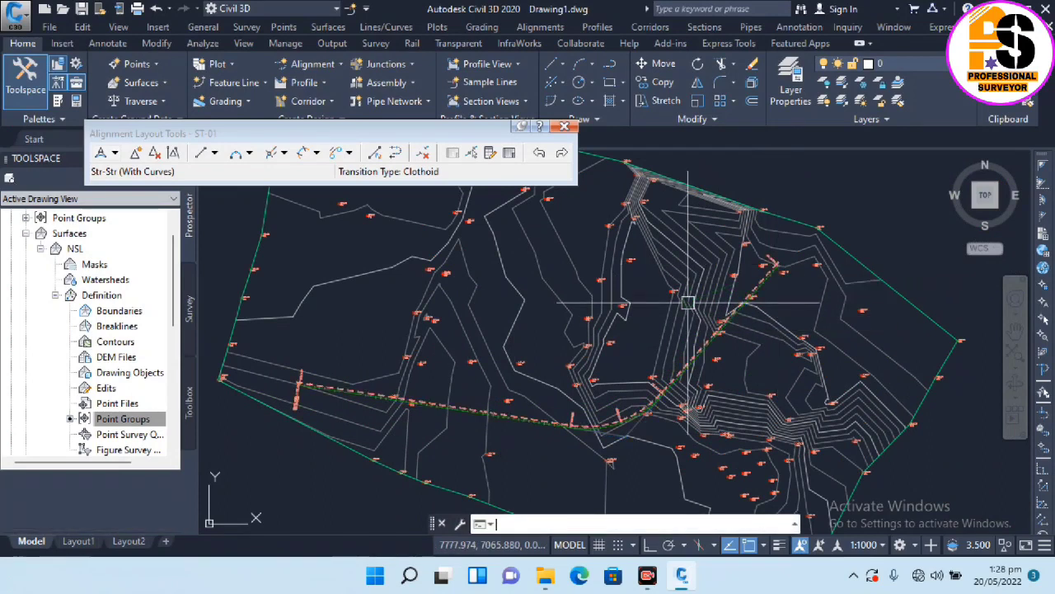
# Exit the layout command and zoom in to review the station-labelled alignment.
pyautogui.scroll(1, 618, 387)
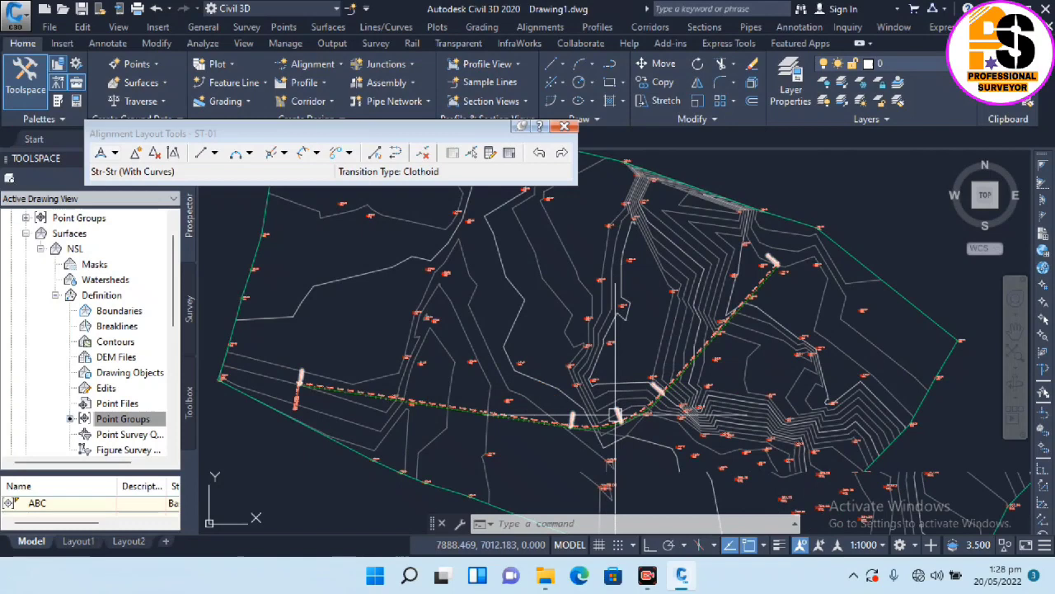
pyautogui.scroll(3, 602, 437)
pyautogui.scroll(2, 599, 430)
pyautogui.scroll(3, 599, 429)
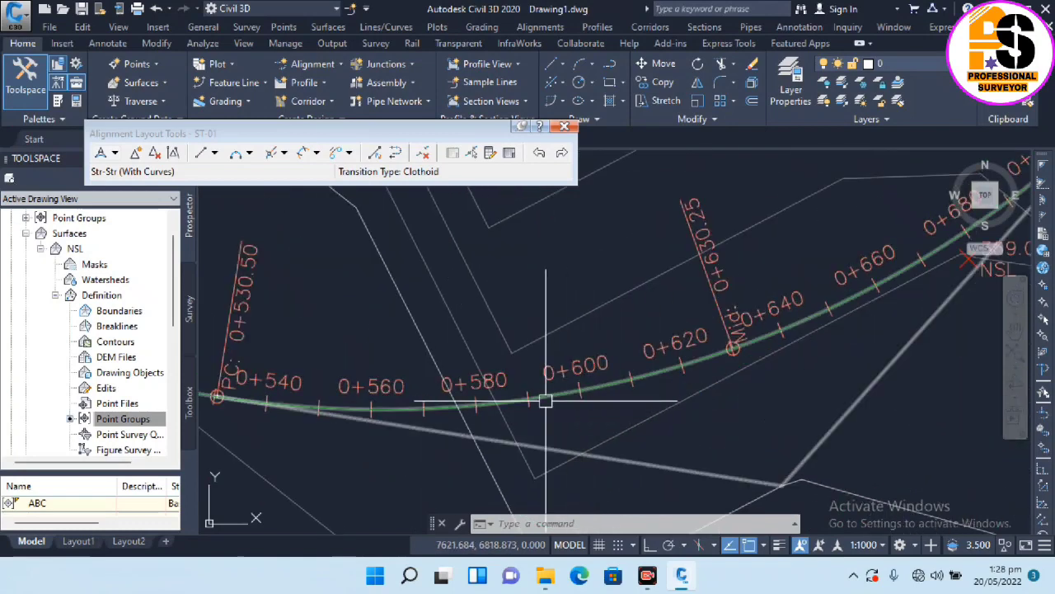
pyautogui.press('Escape')
pyautogui.scroll(-3, 545, 401)
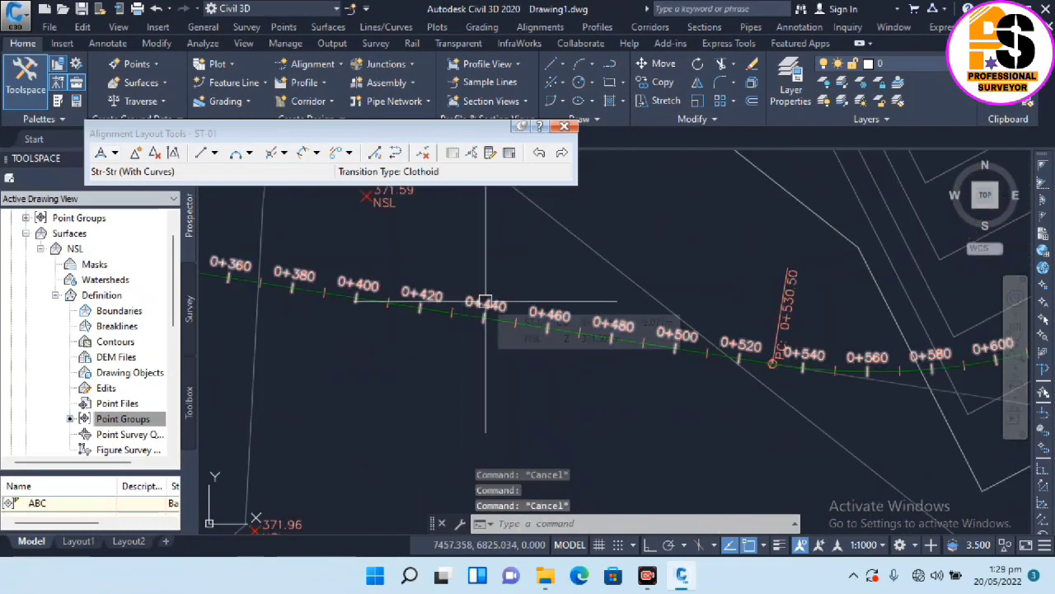
# Set ST-01's chainage label increments to 25 m major and 12 m minor.
pyautogui.click(484, 302)
pyautogui.rightClick(484, 301)
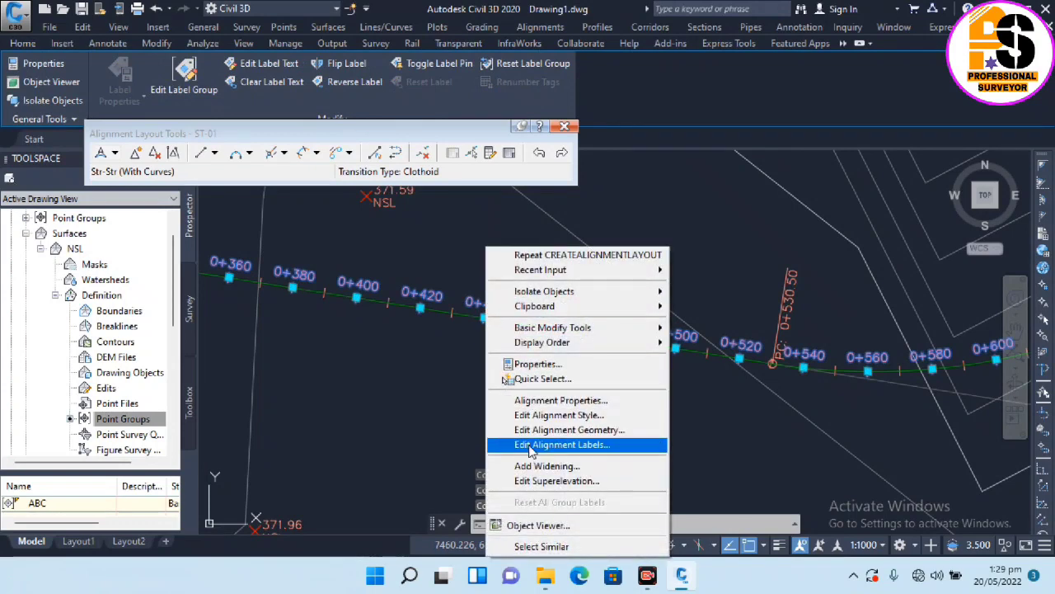
pyautogui.click(532, 447)
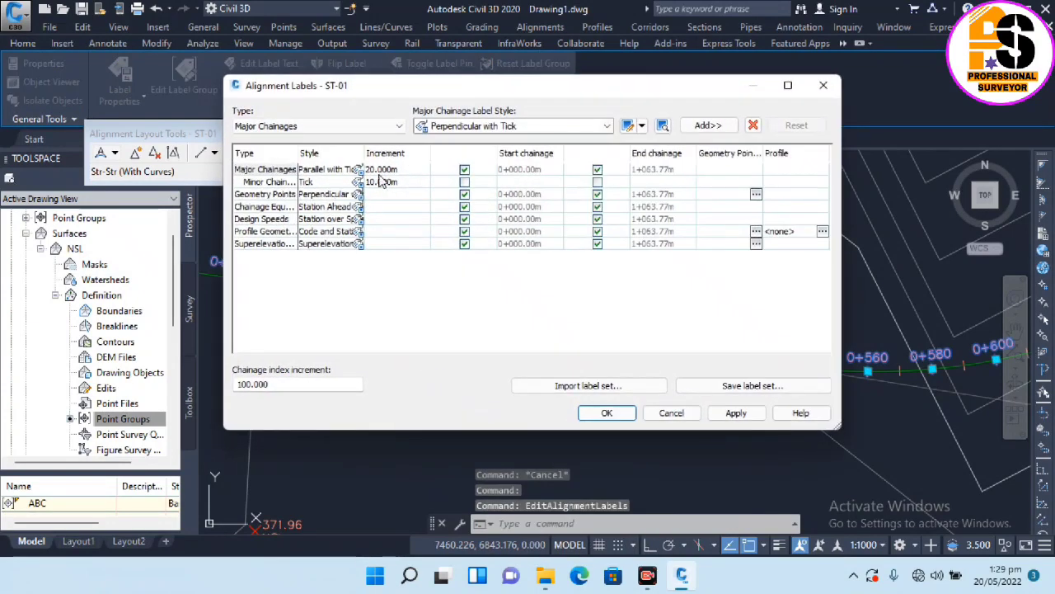
pyautogui.click(380, 171)
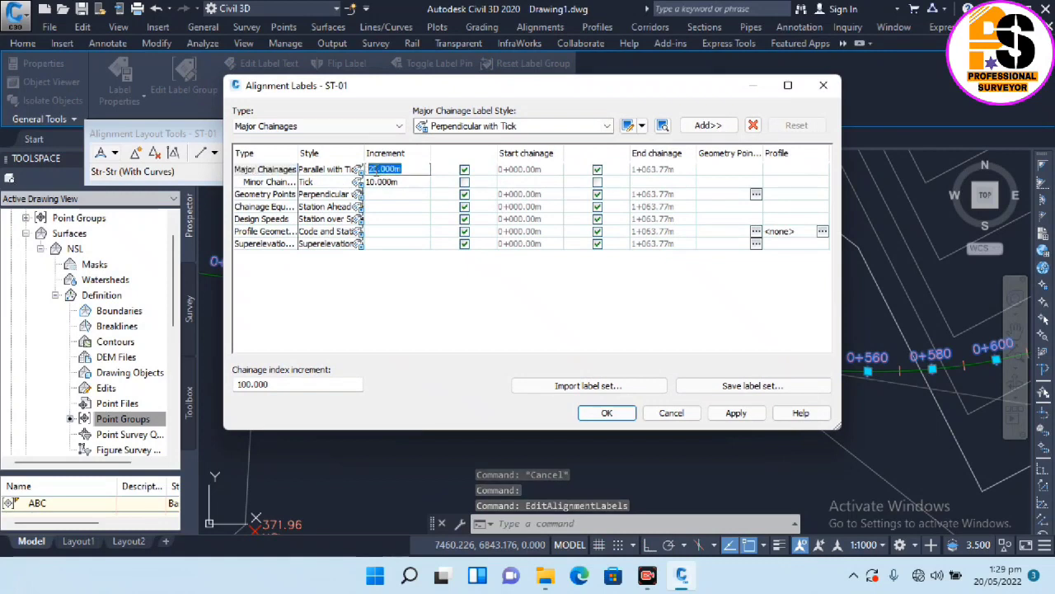
pyautogui.write('25')
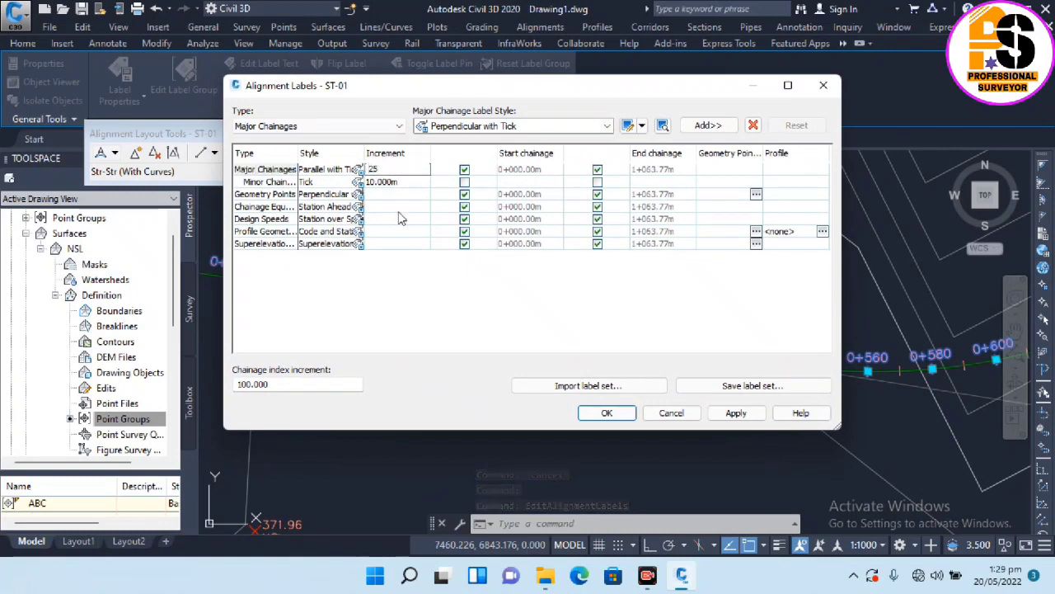
pyautogui.click(412, 183)
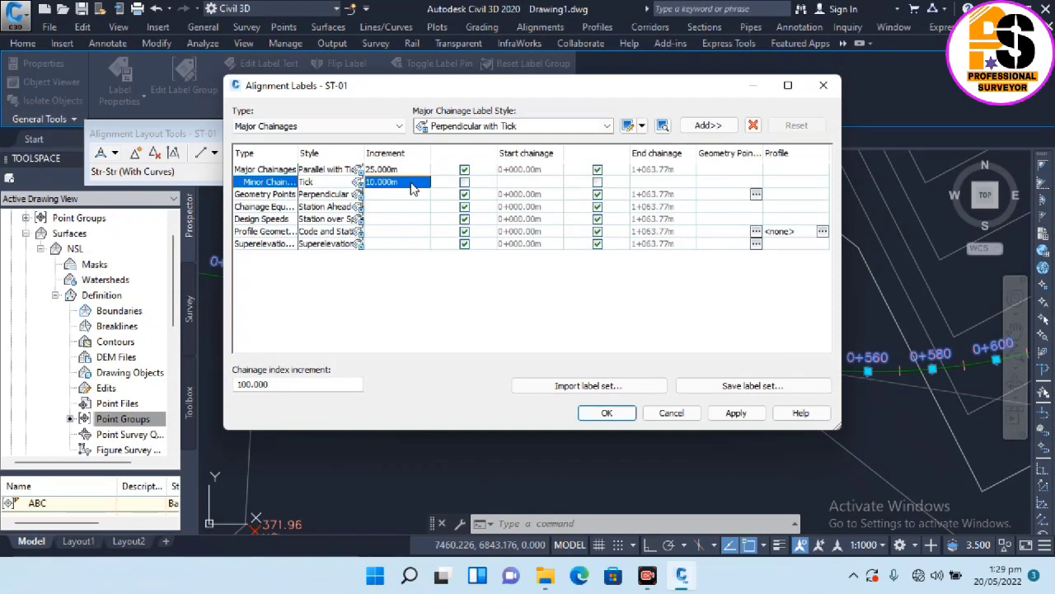
pyautogui.click(411, 184)
pyautogui.write('12.5')
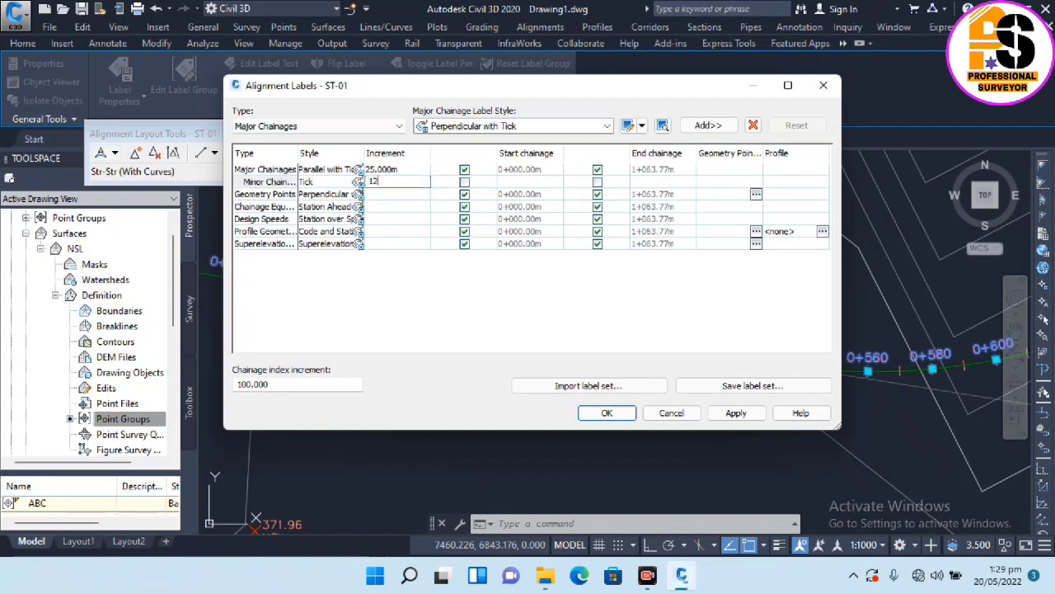
pyautogui.click(604, 415)
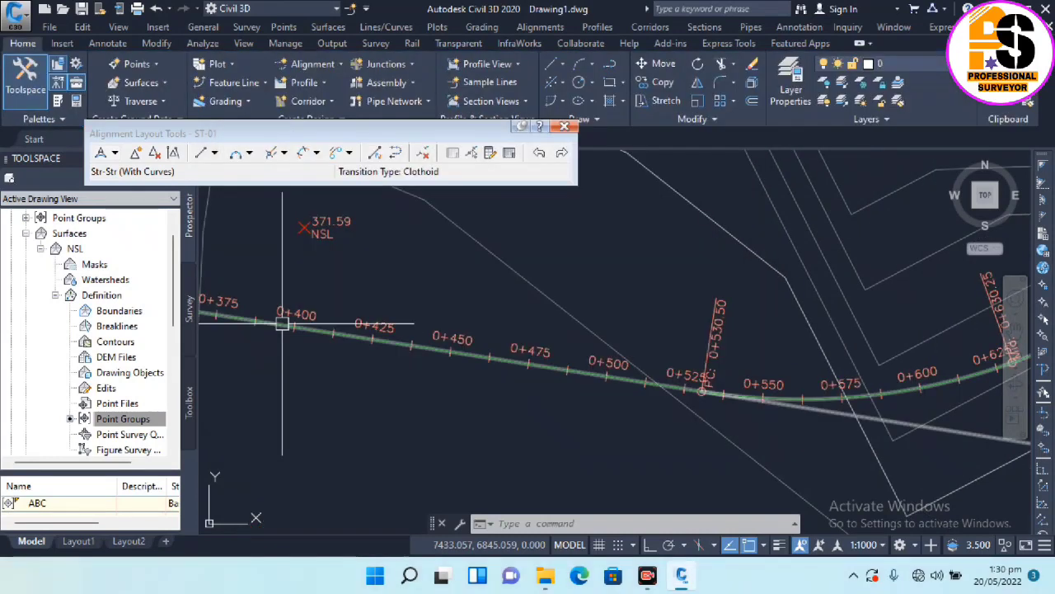
# Exit the alignment layout tools and bring up the Home tab's Alignment creation options.
pyautogui.scroll(2, 293, 344)
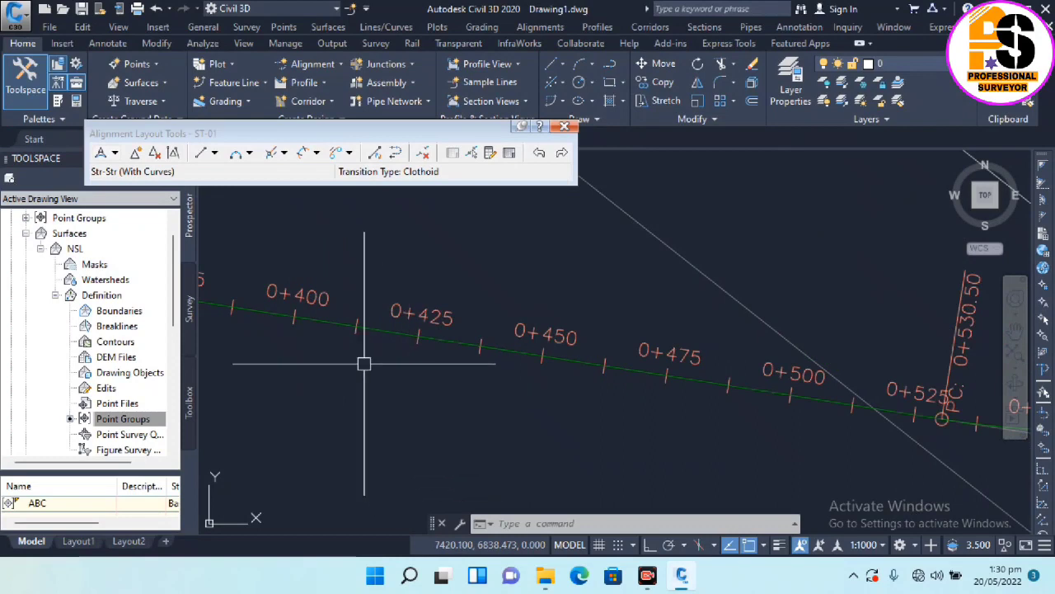
pyautogui.scroll(-5, 346, 349)
pyautogui.scroll(1, 552, 298)
pyautogui.scroll(2, 585, 278)
pyautogui.scroll(1, 643, 338)
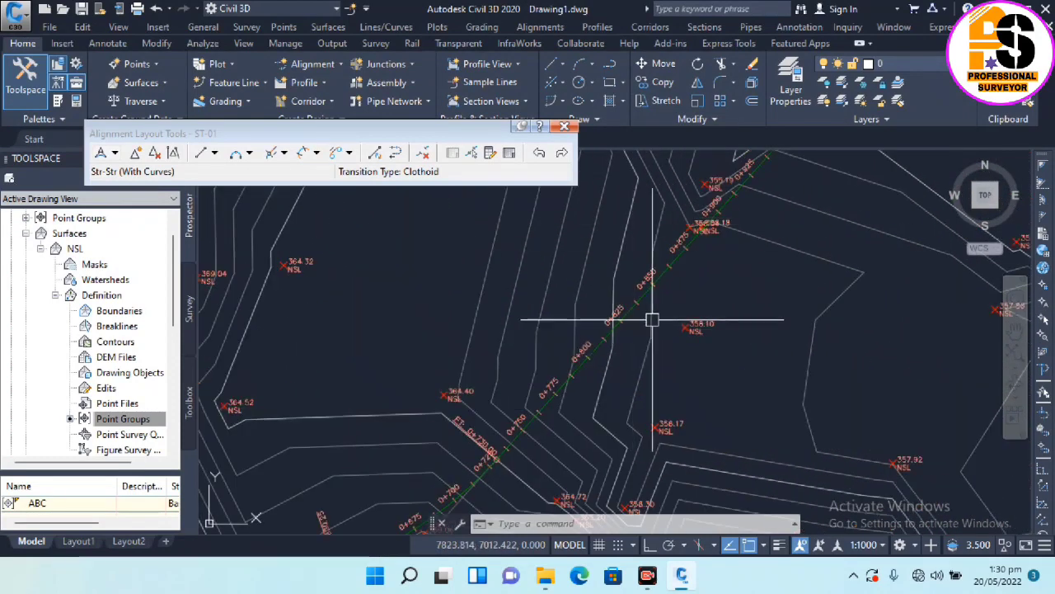
pyautogui.scroll(-2, 471, 294)
pyautogui.scroll(3, 366, 324)
pyautogui.press('Escape')
pyautogui.press('Escape')
pyautogui.press('Escape')
pyautogui.scroll(-5, 365, 324)
pyautogui.scroll(1, 384, 323)
pyautogui.scroll(1, 499, 330)
pyautogui.scroll(1, 499, 319)
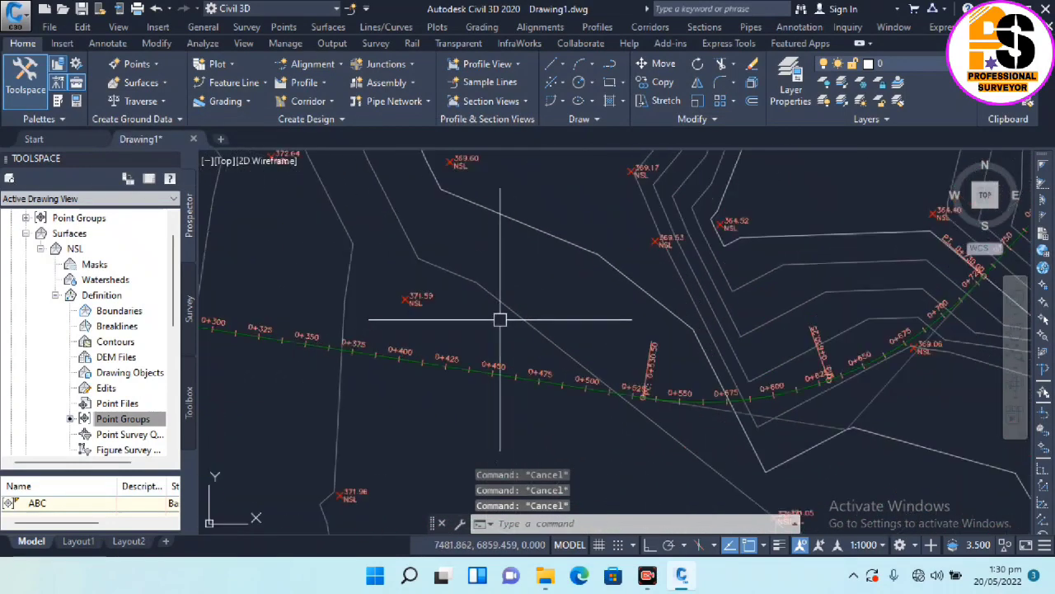
pyautogui.click(330, 65)
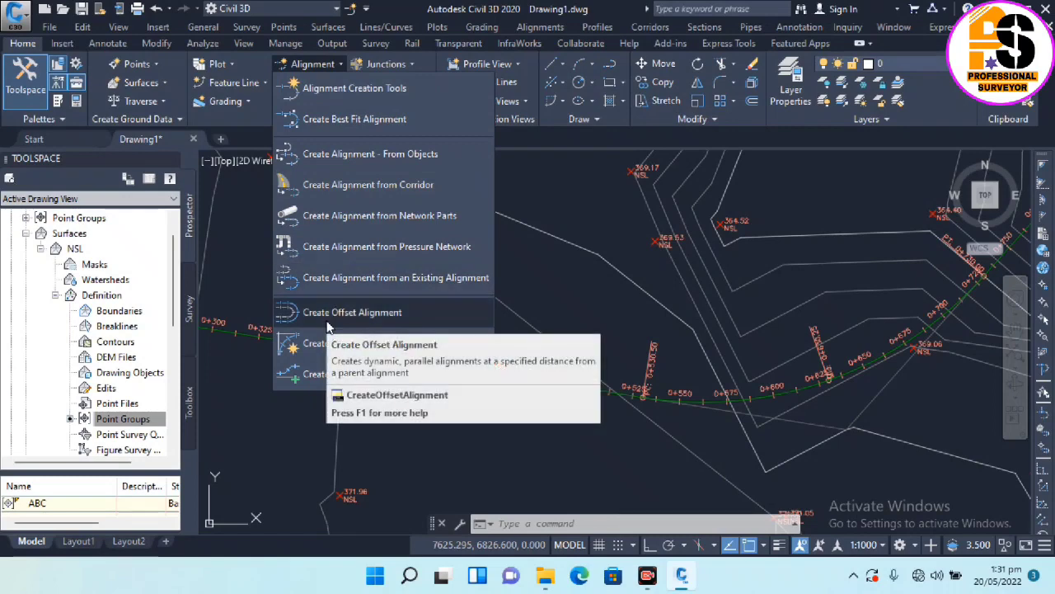
# Start an offset alignment from ST-01 and review the left and right offset counts.
pyautogui.click(327, 325)
pyautogui.scroll(-2, 412, 309)
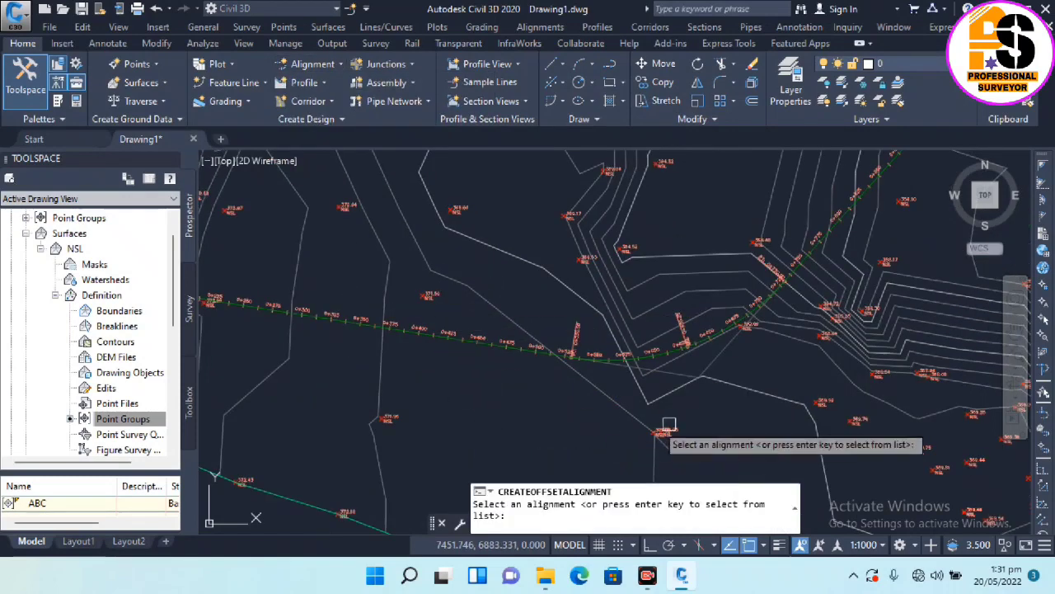
pyautogui.scroll(3, 642, 363)
pyautogui.scroll(2, 640, 340)
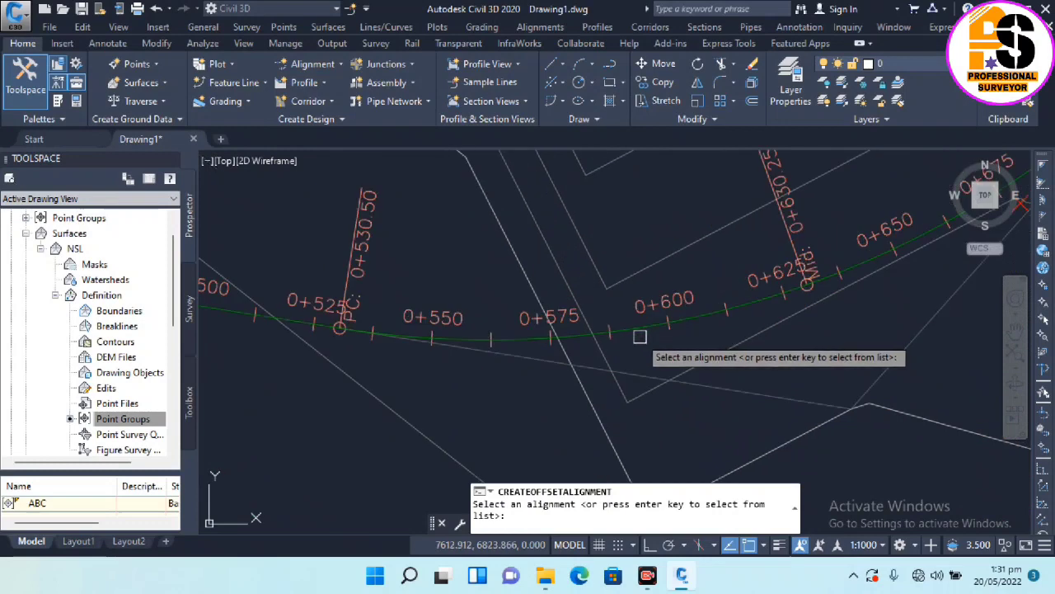
pyautogui.click(640, 329)
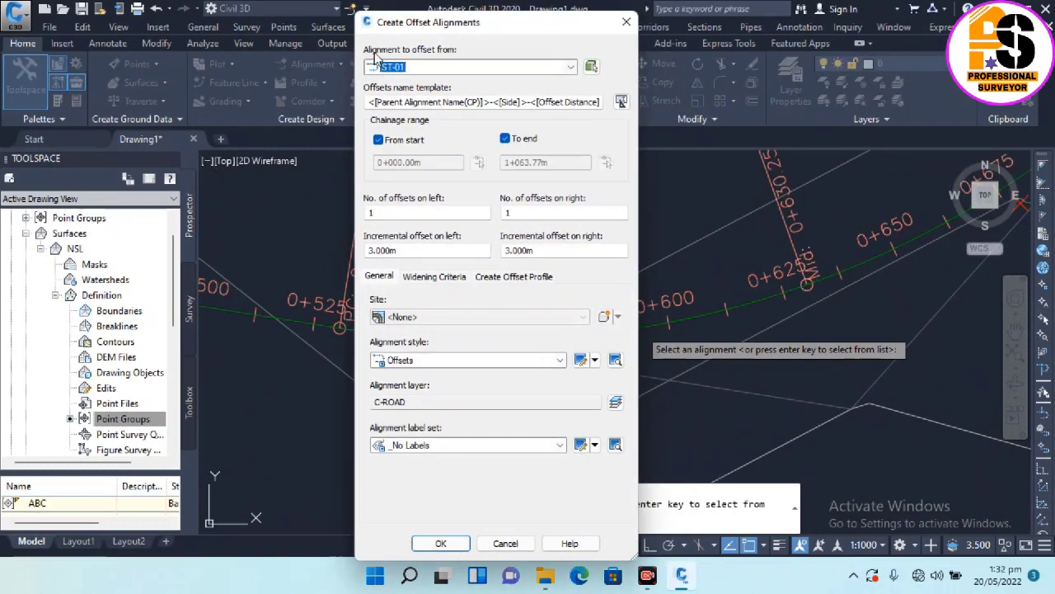
pyautogui.click(440, 101)
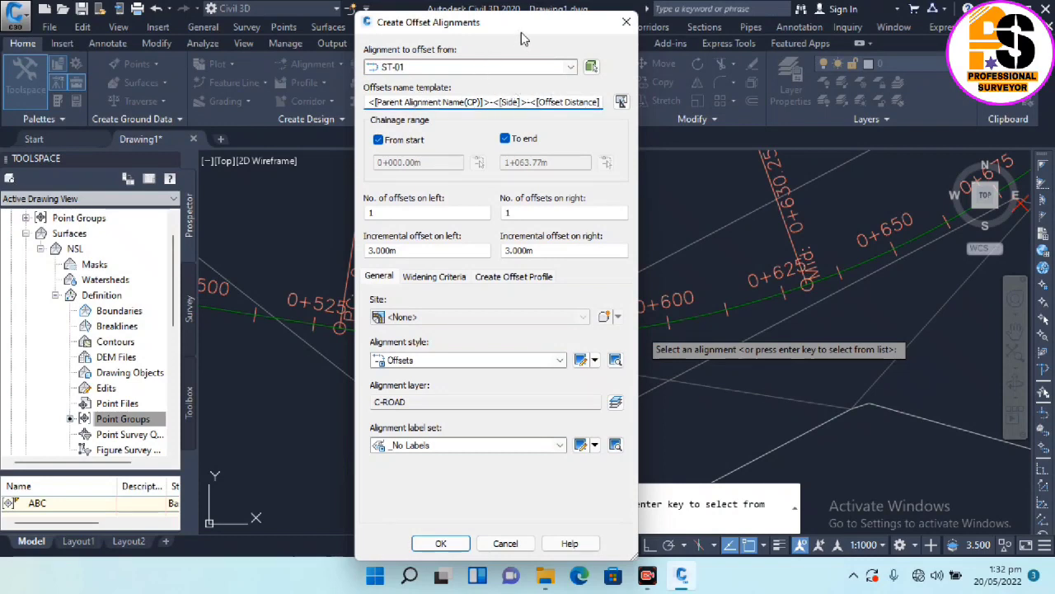
pyautogui.moveTo(522, 24); pyautogui.dragTo(487, 17)
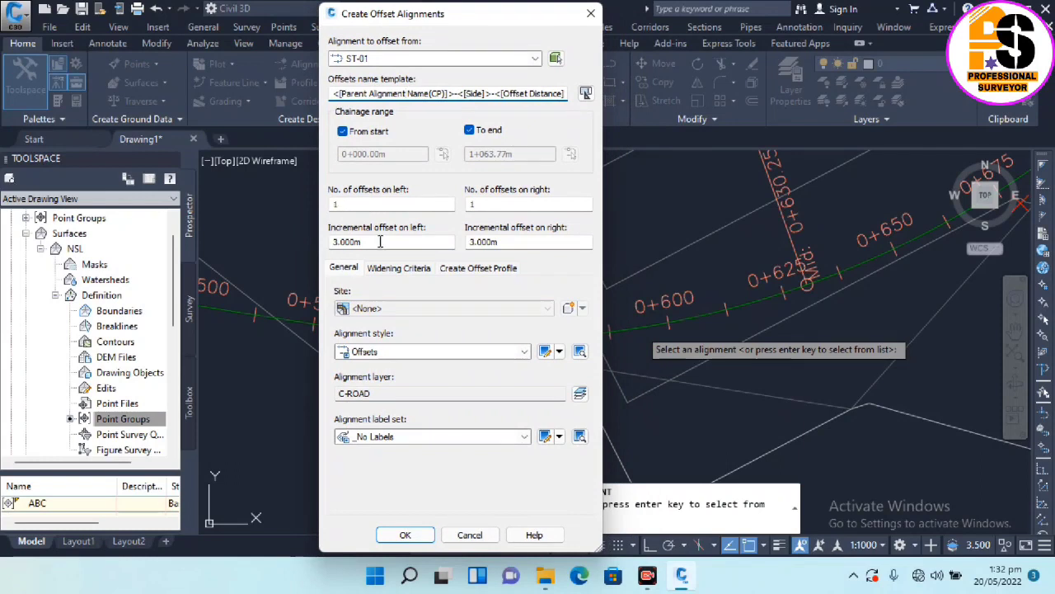
pyautogui.click(345, 203)
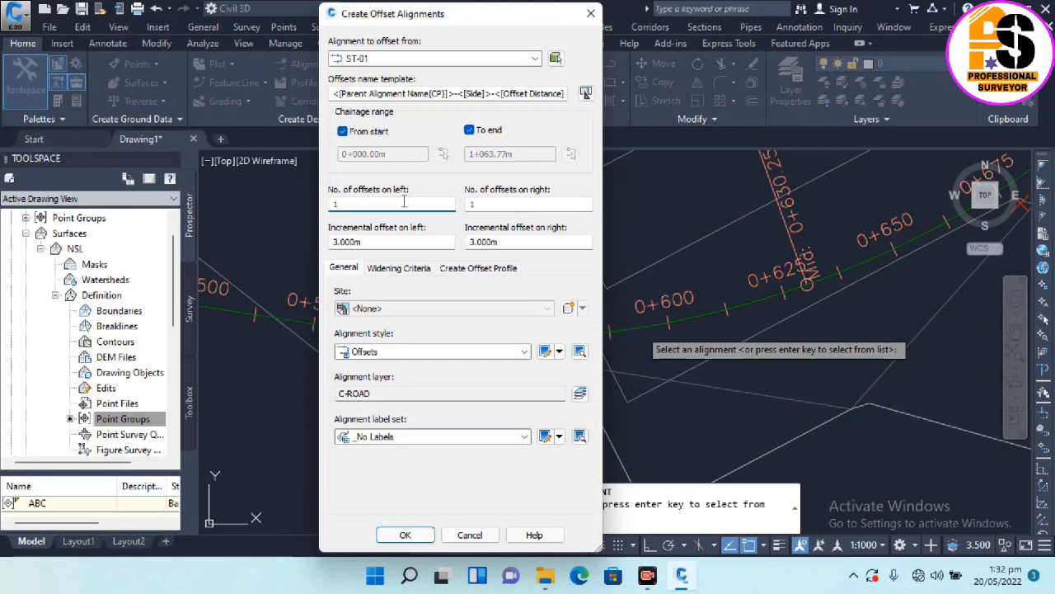
pyautogui.click(513, 203)
# Create 3.650 m left and right offset alignments with the _No Labels set.
pyautogui.moveTo(387, 240); pyautogui.dragTo(320, 247)
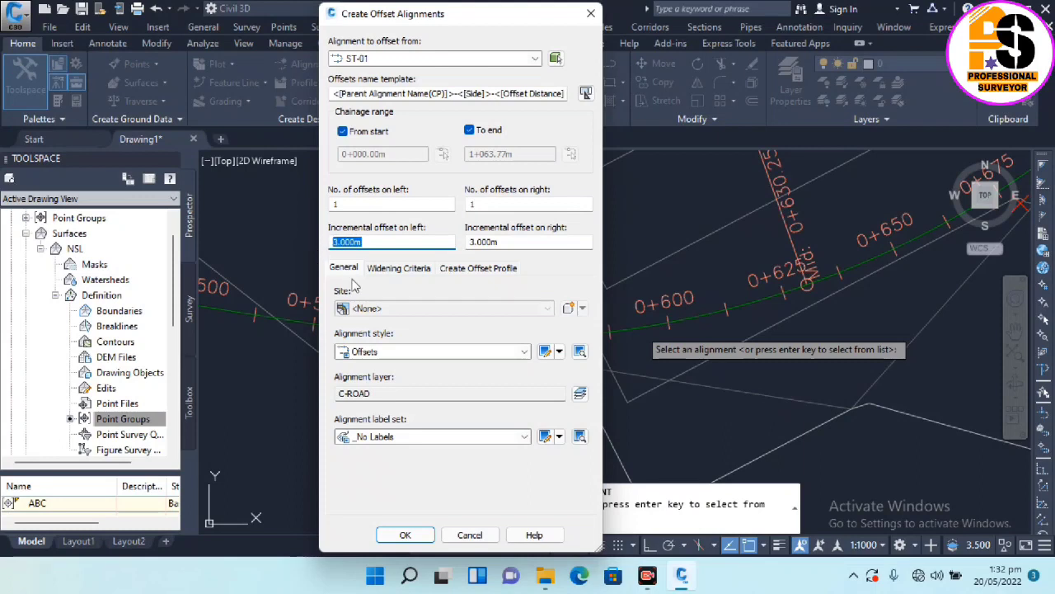
pyautogui.write('3.65')
pyautogui.press('Tab')
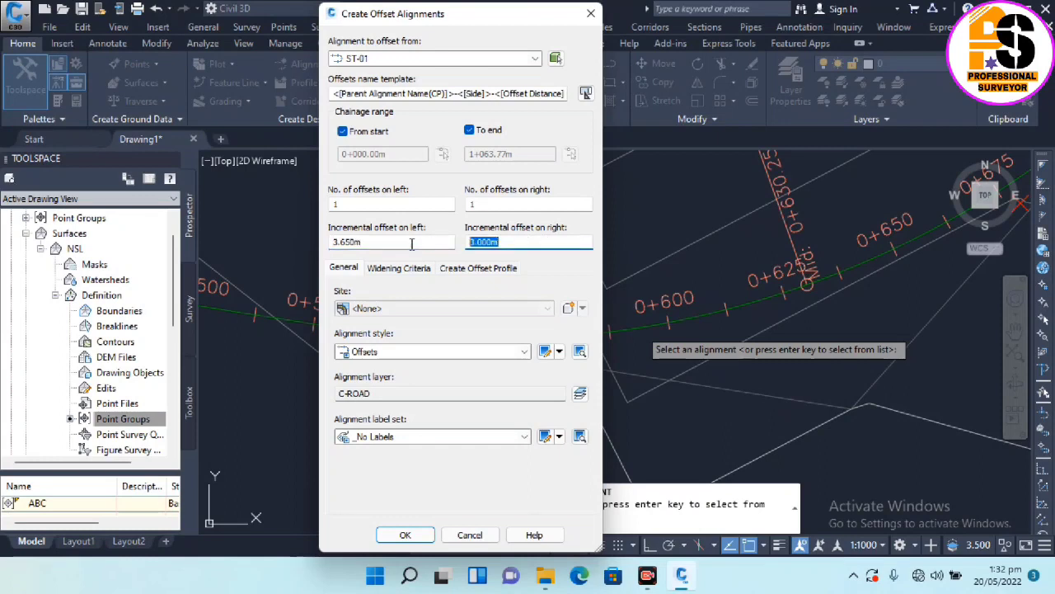
pyautogui.write('3.65')
pyautogui.click(396, 445)
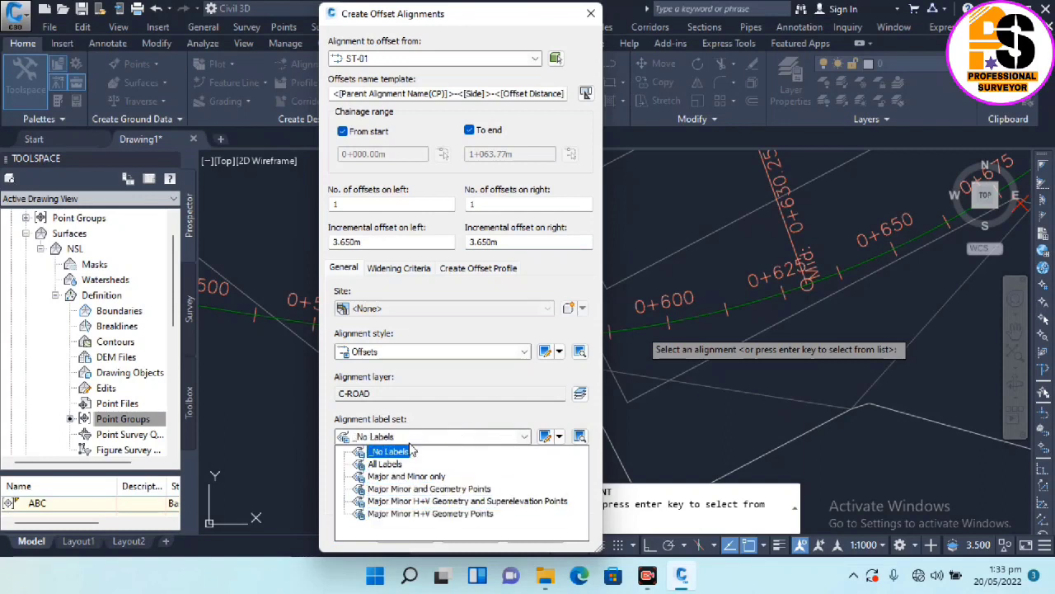
pyautogui.click(448, 420)
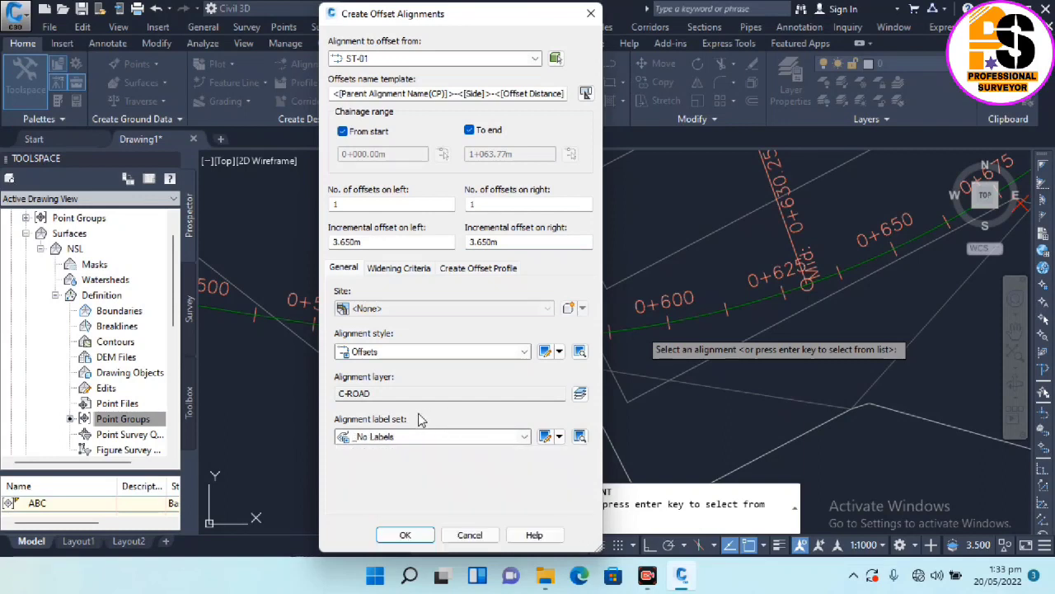
pyautogui.click(404, 534)
pyautogui.click(438, 377)
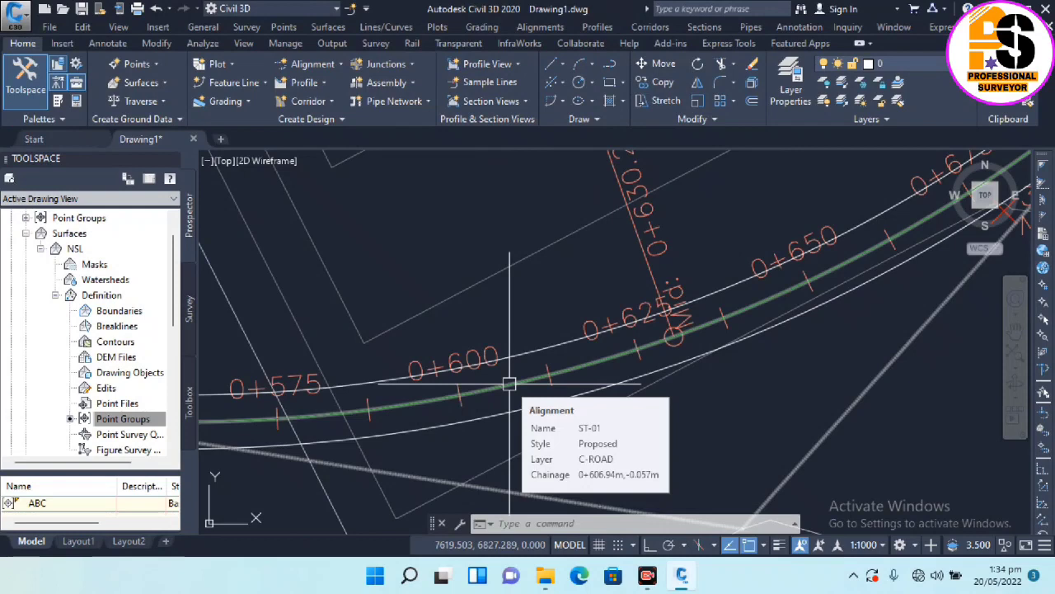
# Start another offset alignment on ST-01 with 5.650 m left and right offsets.
pyautogui.click(308, 66)
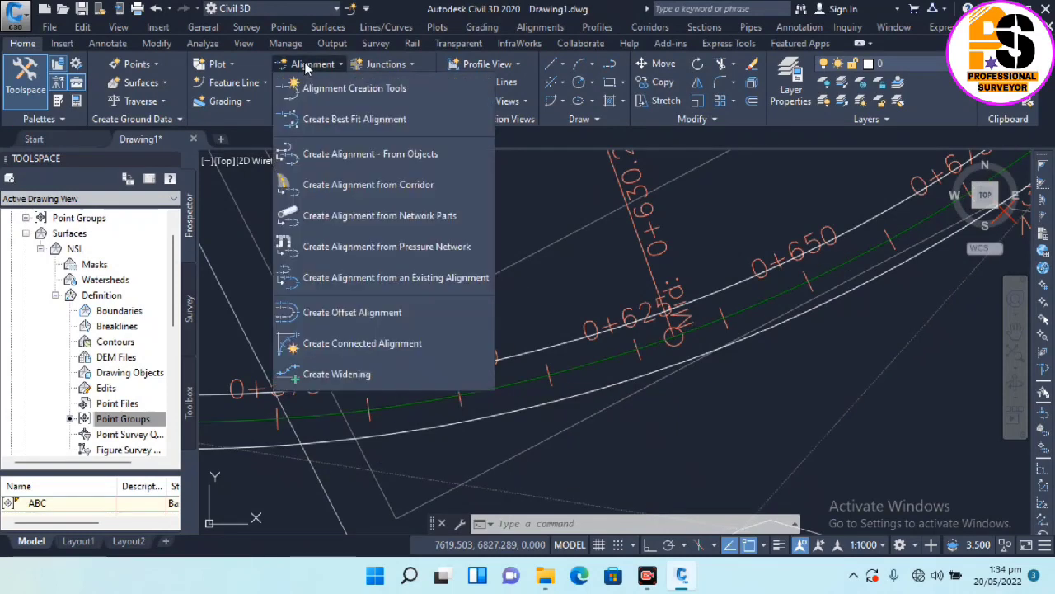
pyautogui.click(326, 317)
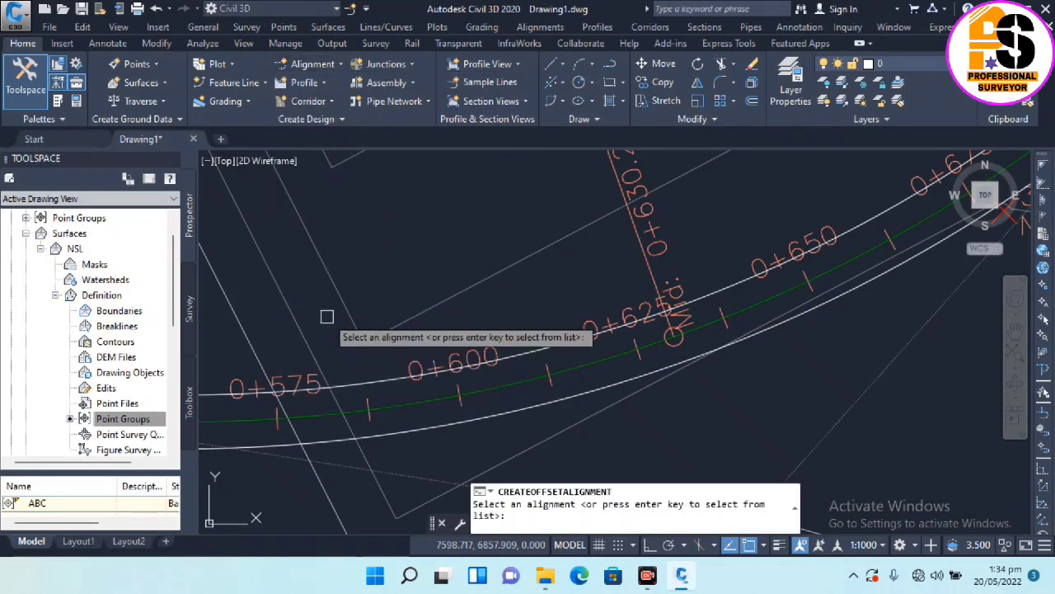
pyautogui.click(570, 368)
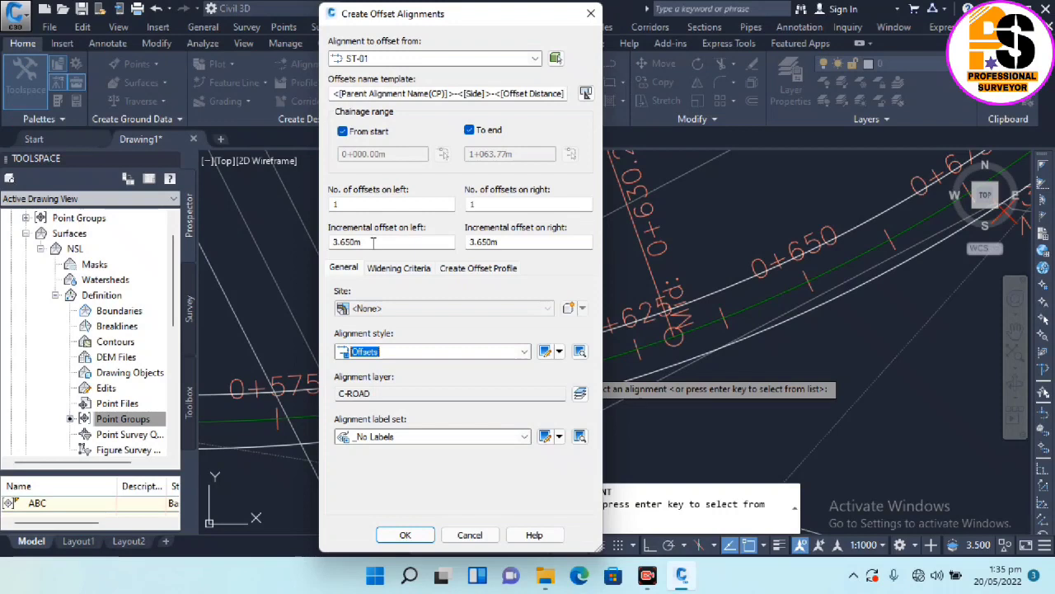
pyautogui.doubleClick(373, 242)
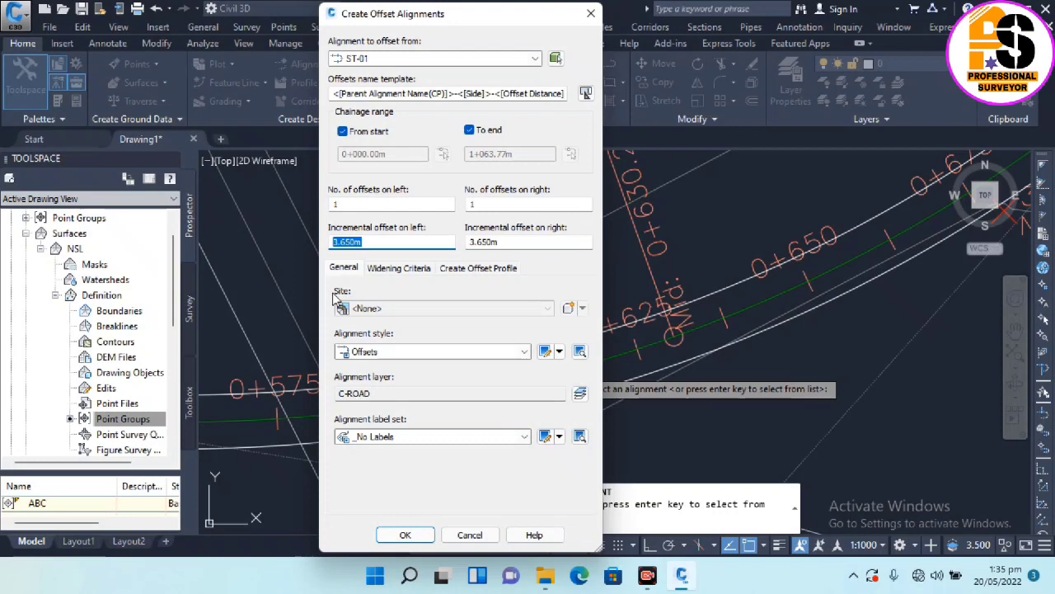
pyautogui.write('5.')
pyautogui.doubleClick(508, 240)
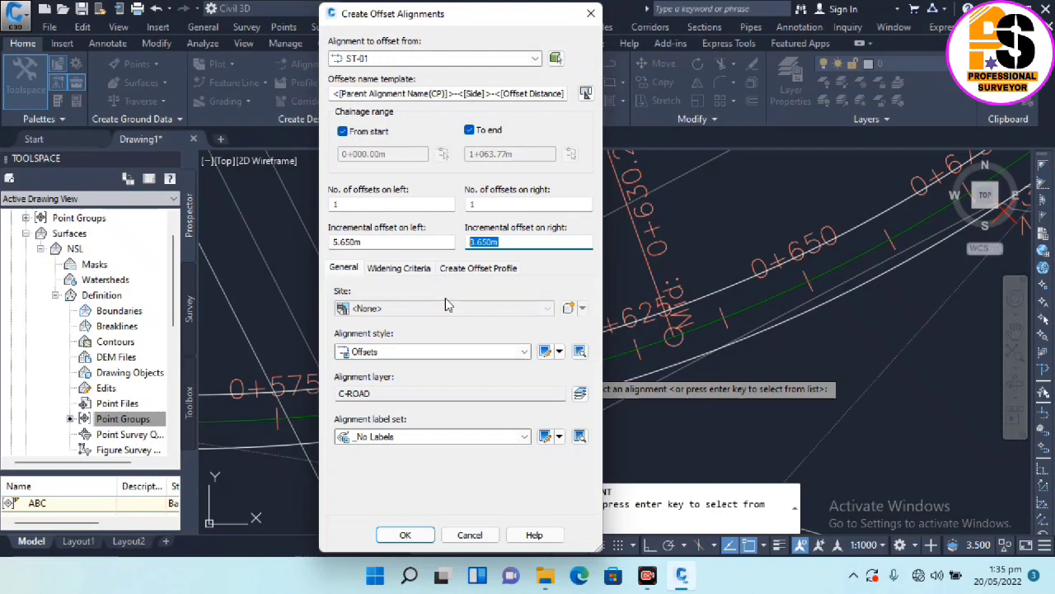
pyautogui.write('5.')
# Create the 5.650 m offset alignments, end the command and review the drawing.
pyautogui.click(405, 534)
pyautogui.scroll(-2, 622, 373)
pyautogui.press('Escape')
pyautogui.press('Escape')
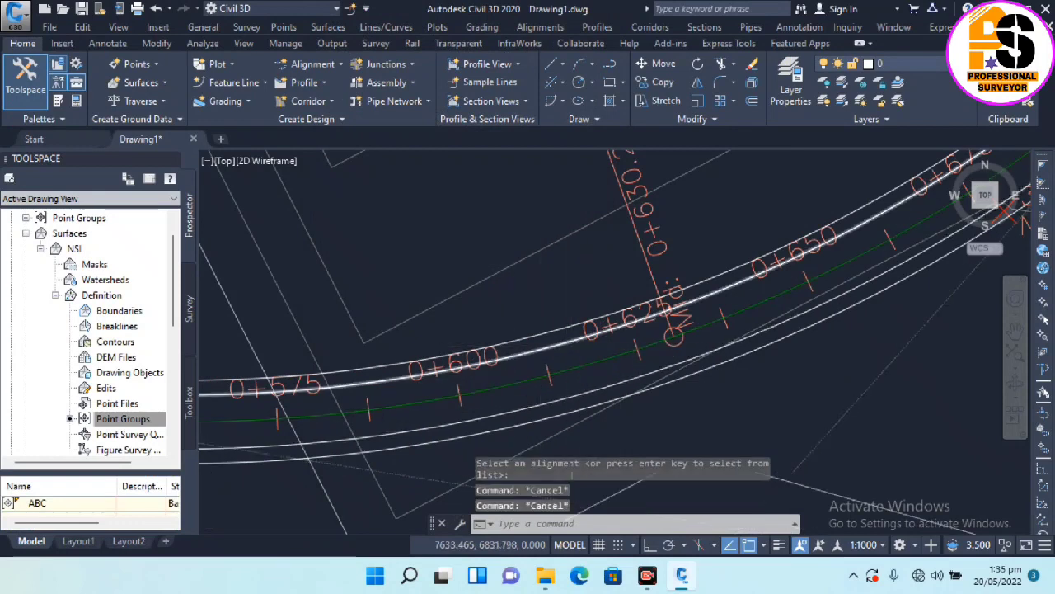
pyautogui.scroll(-1, 493, 378)
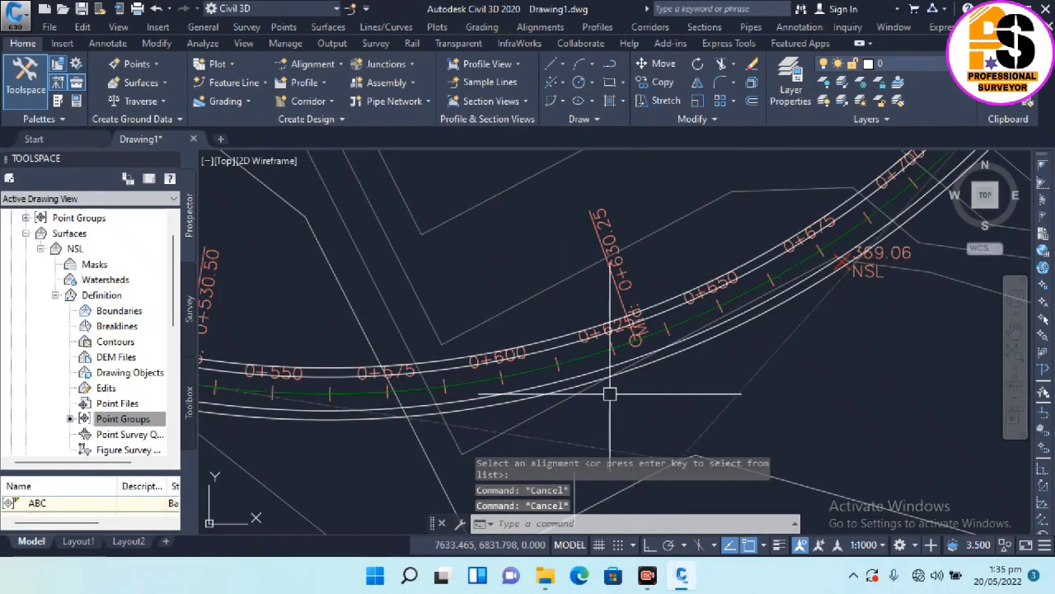
pyautogui.scroll(-2, 627, 362)
pyautogui.scroll(-2, 533, 380)
pyautogui.scroll(2, 577, 366)
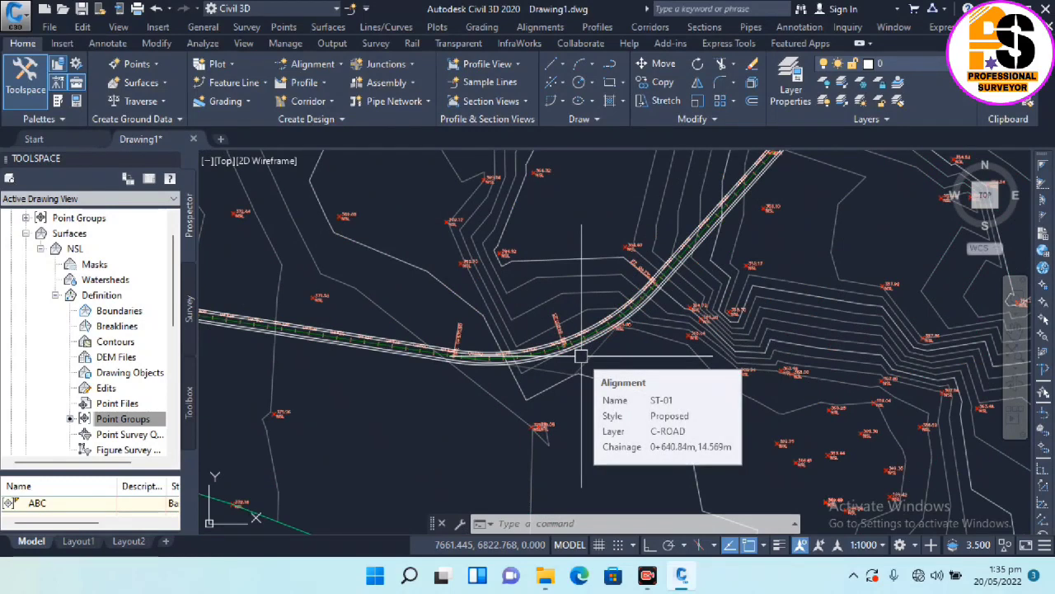
pyautogui.scroll(2, 577, 354)
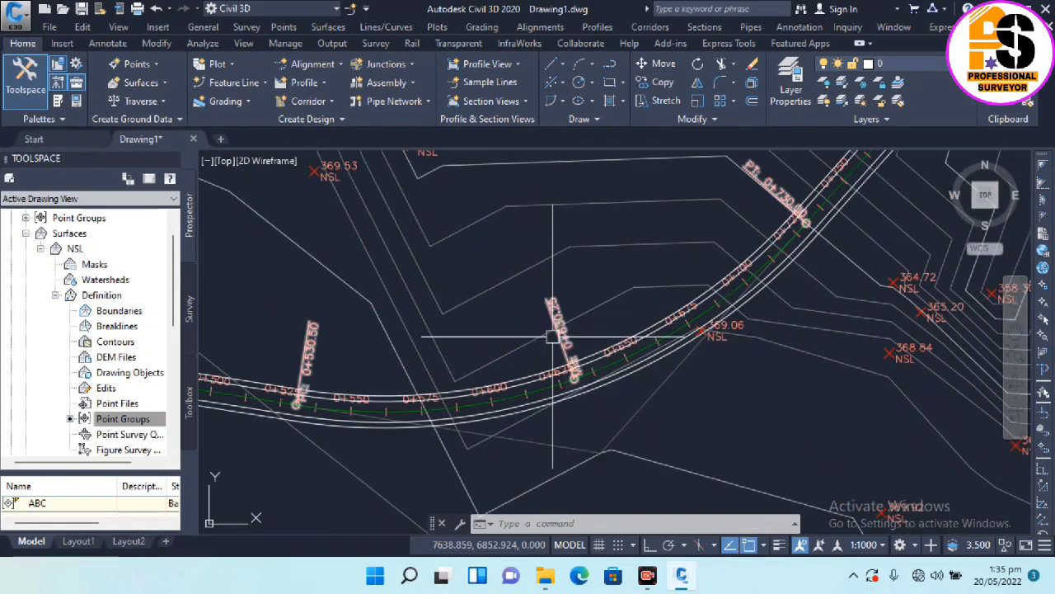
pyautogui.scroll(1, 565, 387)
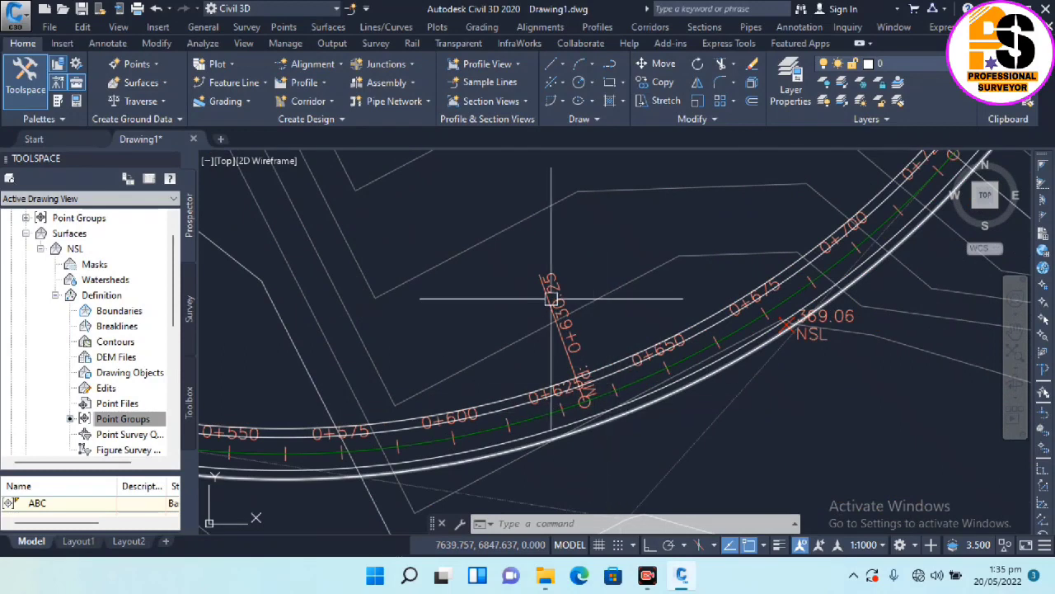
# Select ST-01 and start Calculate/Edit Superelevation, dismissing the prompts with Esc.
pyautogui.click(631, 385)
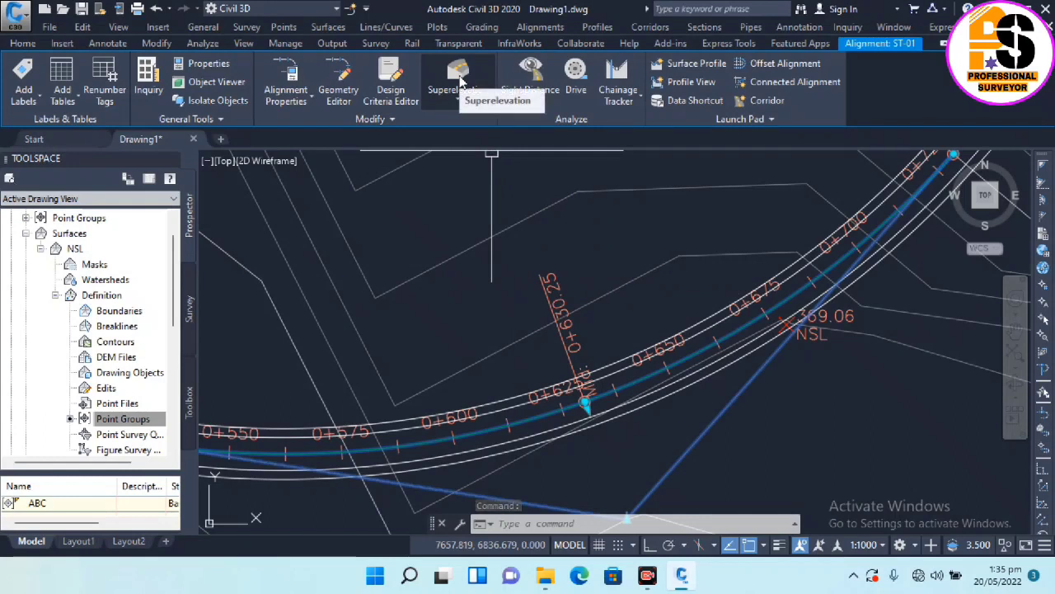
pyautogui.click(458, 83)
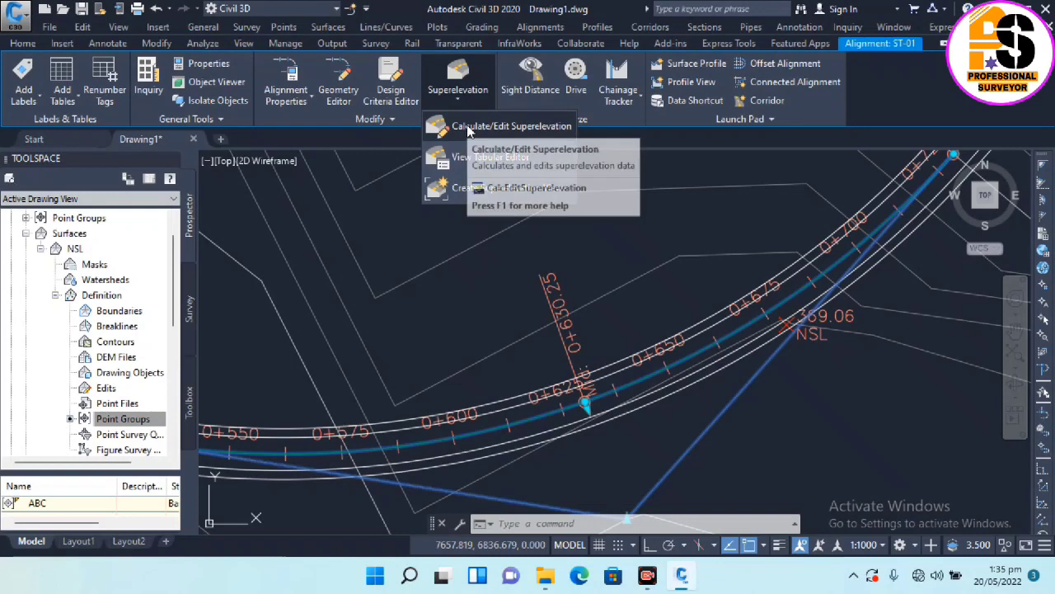
pyautogui.click(469, 128)
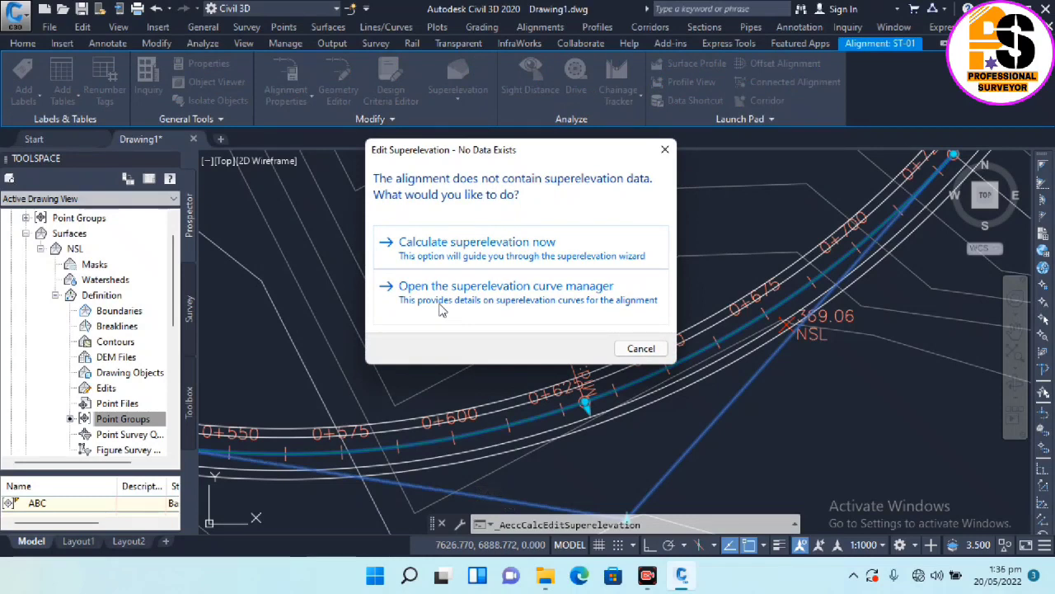
pyautogui.press('Escape')
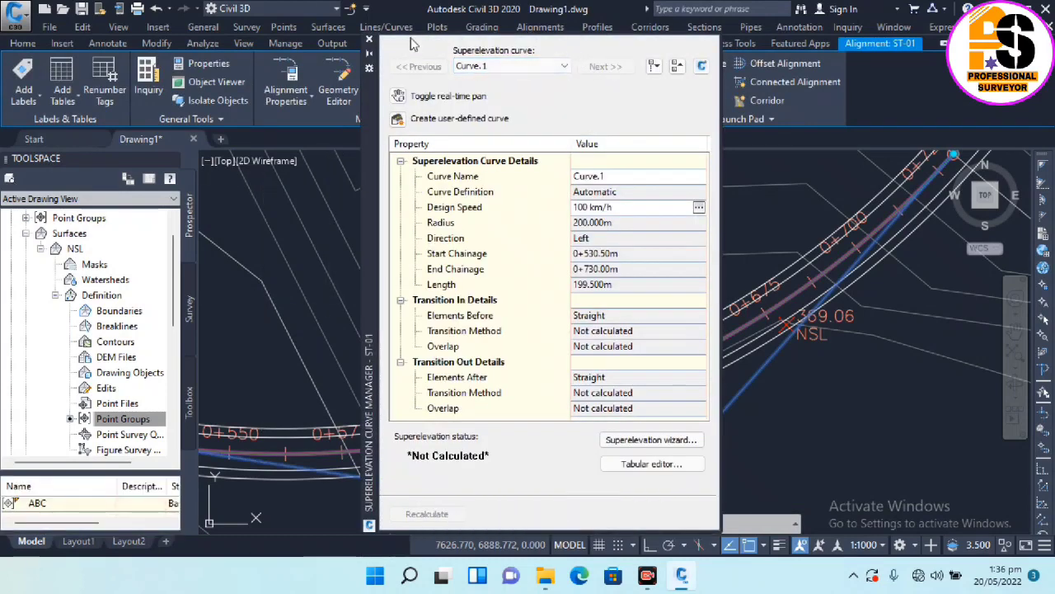
pyautogui.press('Escape')
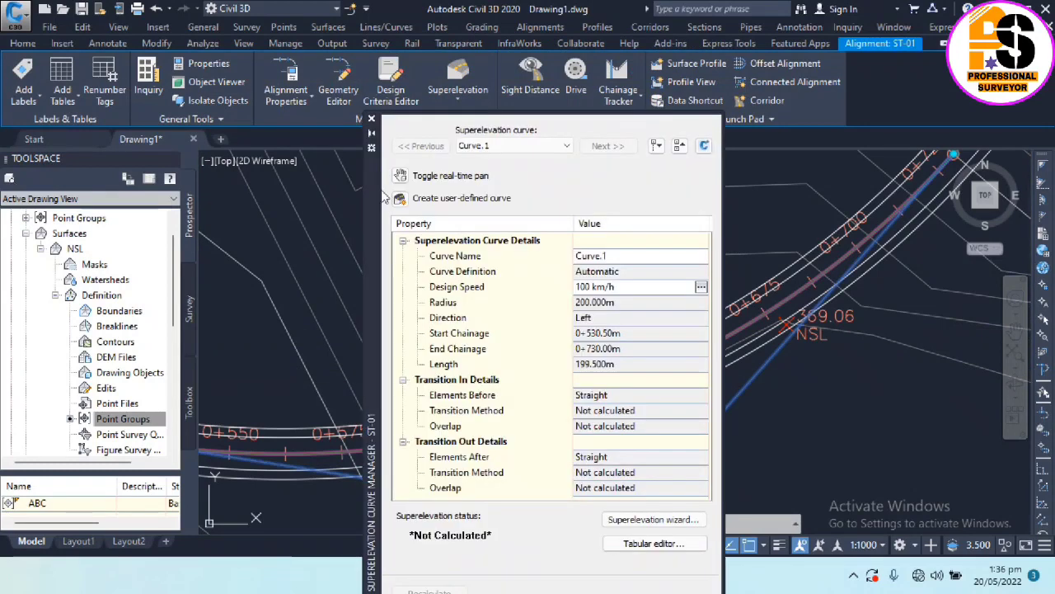
# Keep Curve.1 in the curve manager and bring up the Design Speed settings.
pyautogui.click(525, 147)
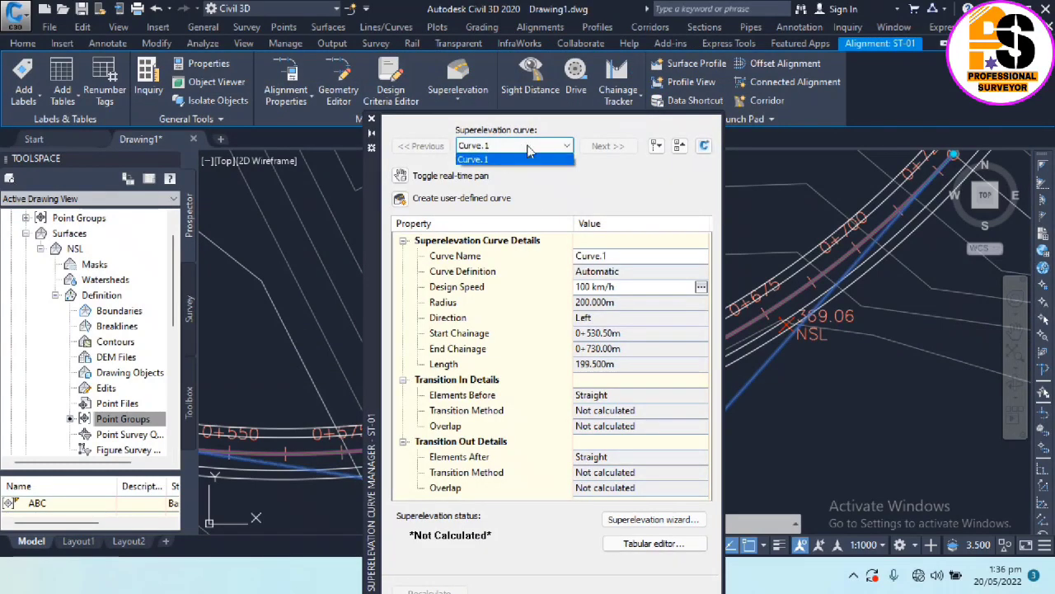
pyautogui.click(529, 149)
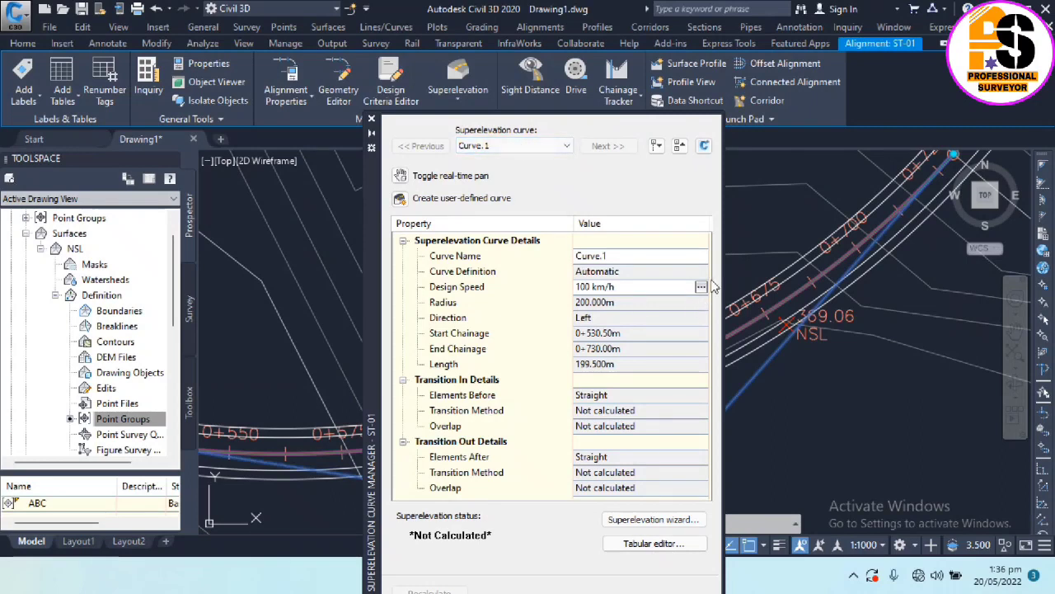
pyautogui.click(507, 147)
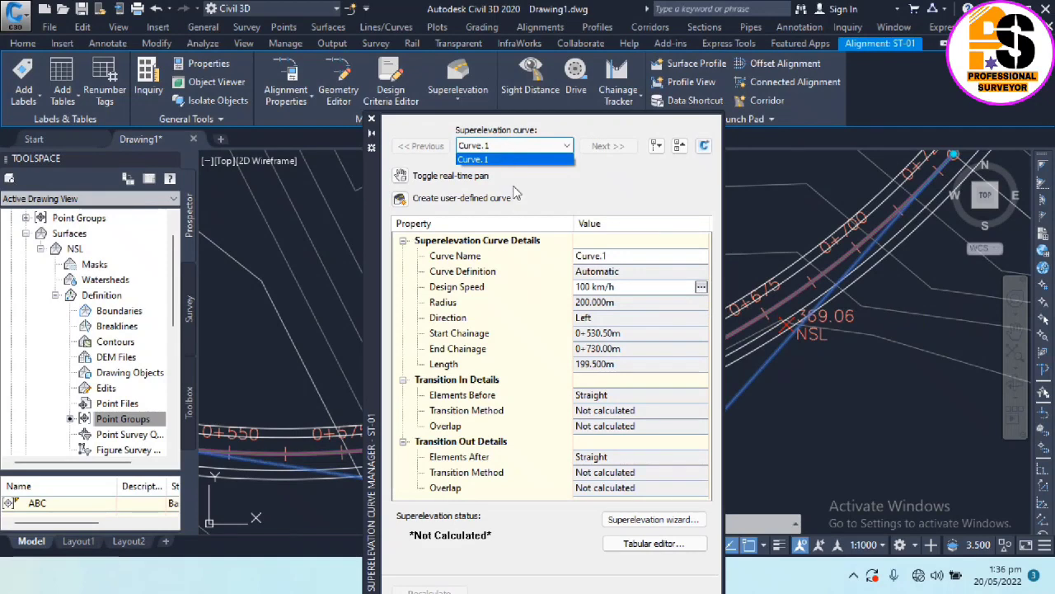
pyautogui.click(516, 159)
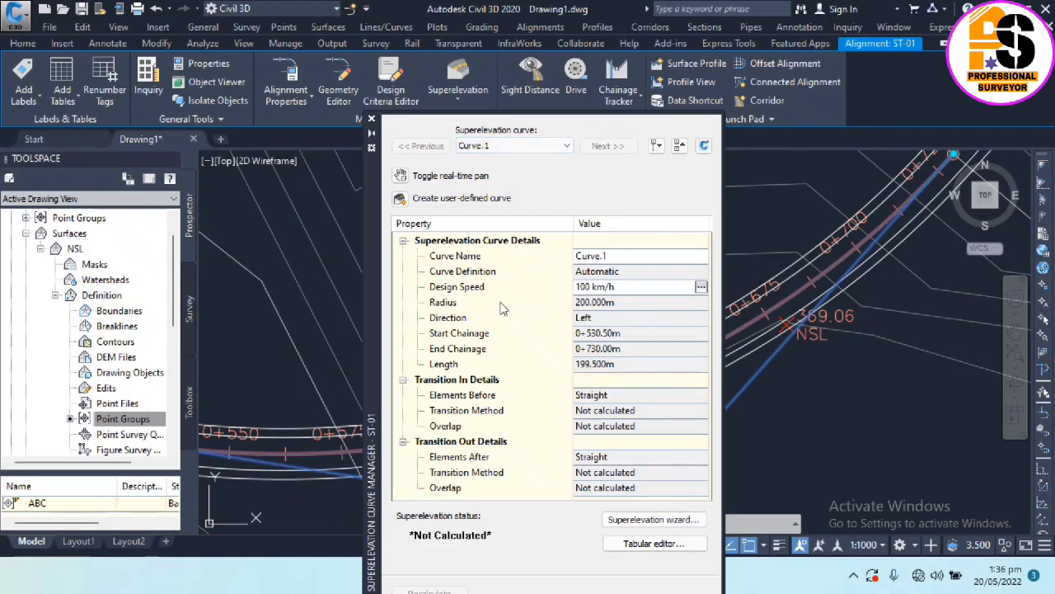
pyautogui.click(700, 286)
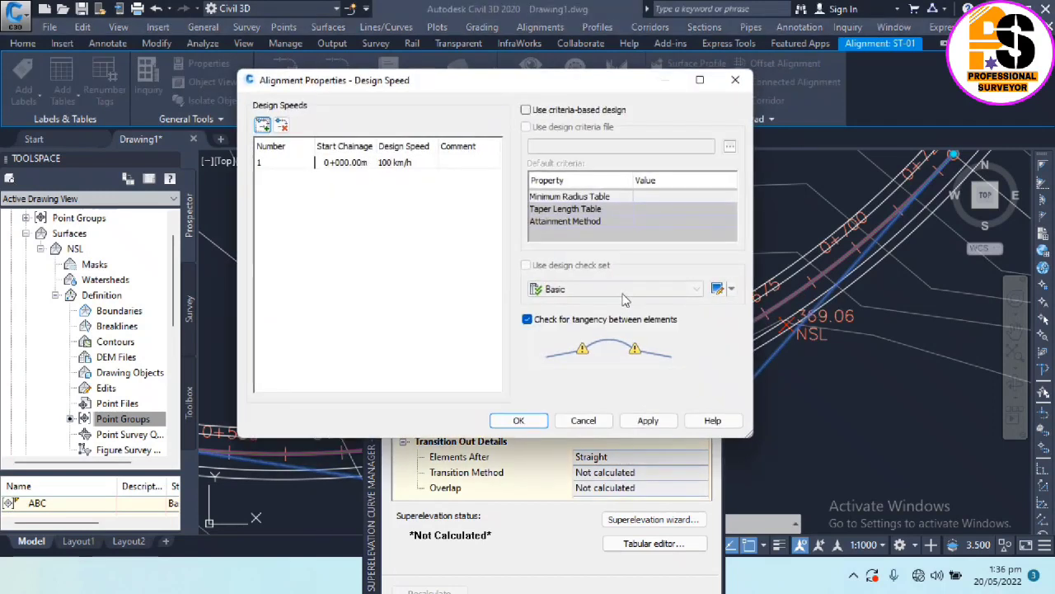
# Keep ST-01's design speed at 100 km/h with criteria-based design off, and accept.
pyautogui.click(735, 83)
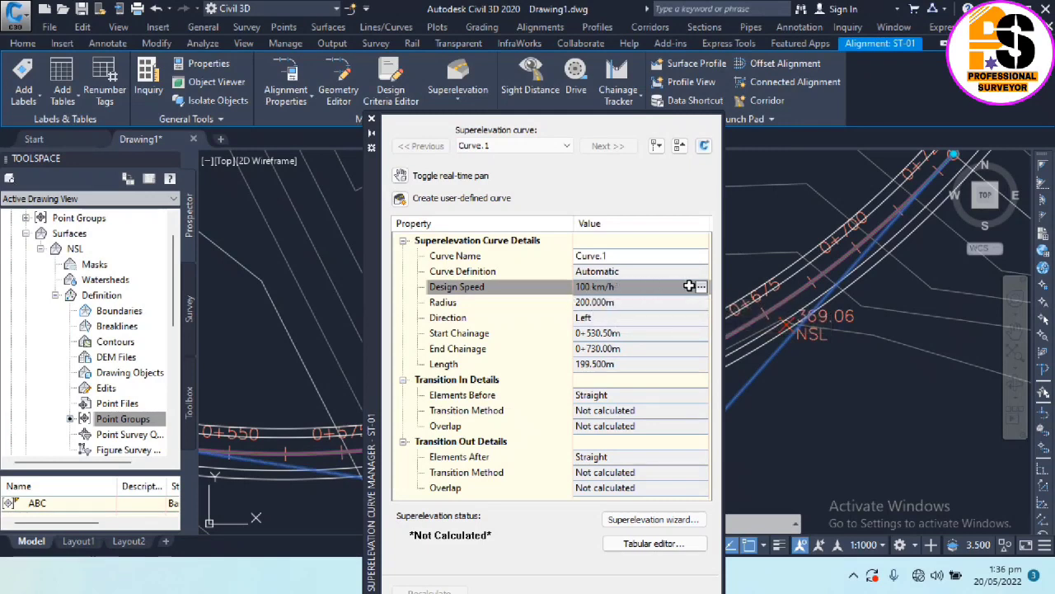
pyautogui.click(700, 286)
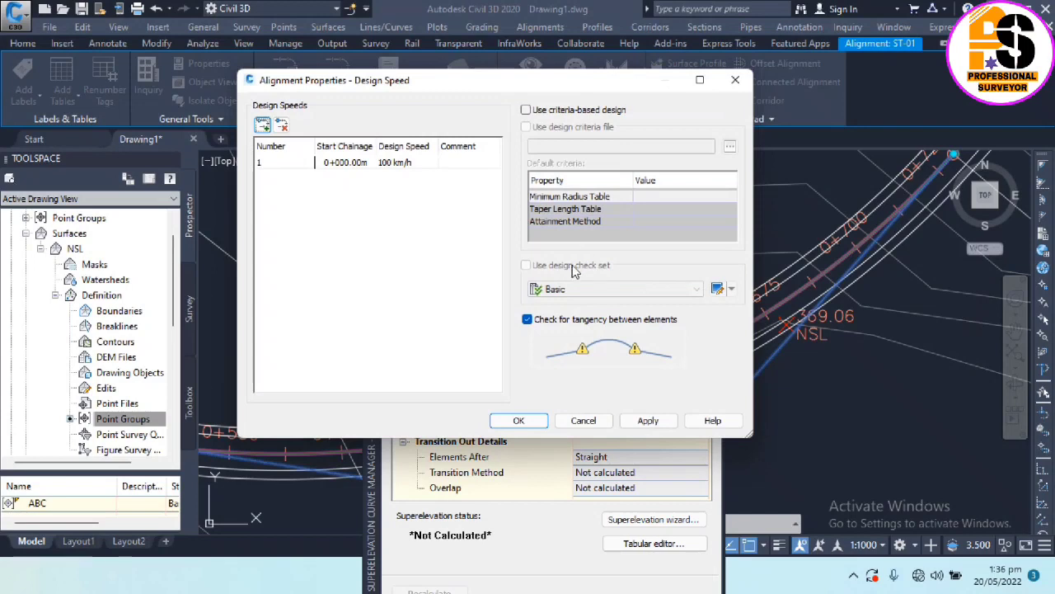
pyautogui.click(382, 164)
pyautogui.click(391, 169)
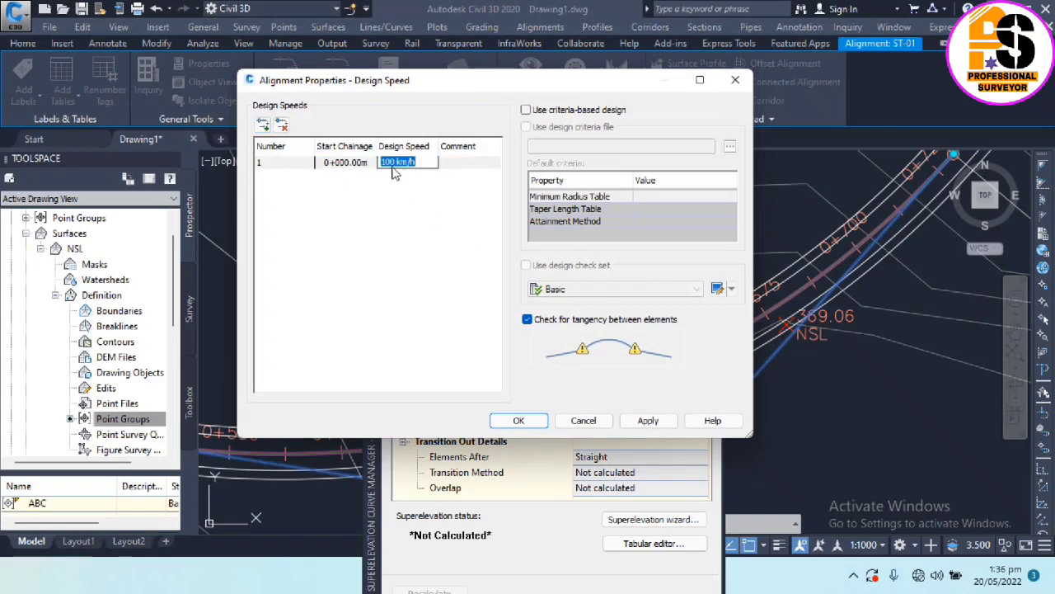
pyautogui.click(395, 165)
pyautogui.moveTo(392, 164); pyautogui.dragTo(378, 164)
pyautogui.click(400, 192)
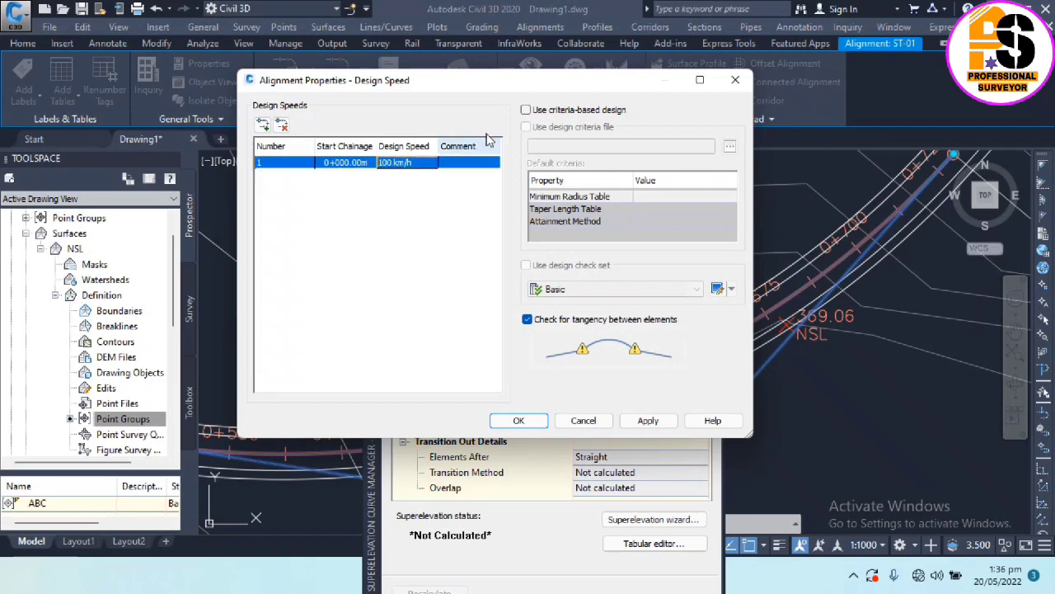
pyautogui.click(547, 115)
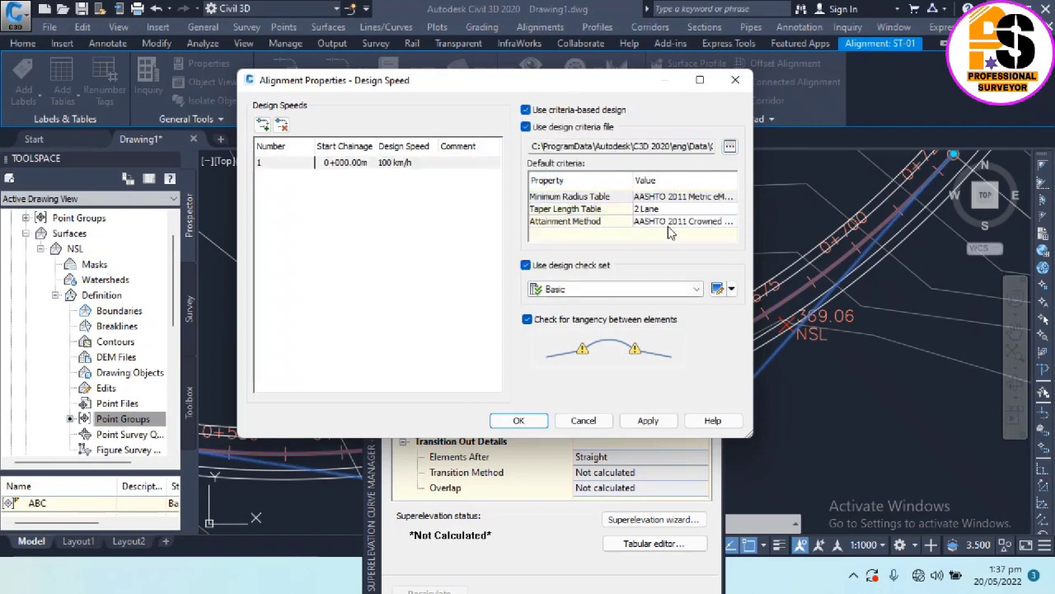
pyautogui.click(525, 110)
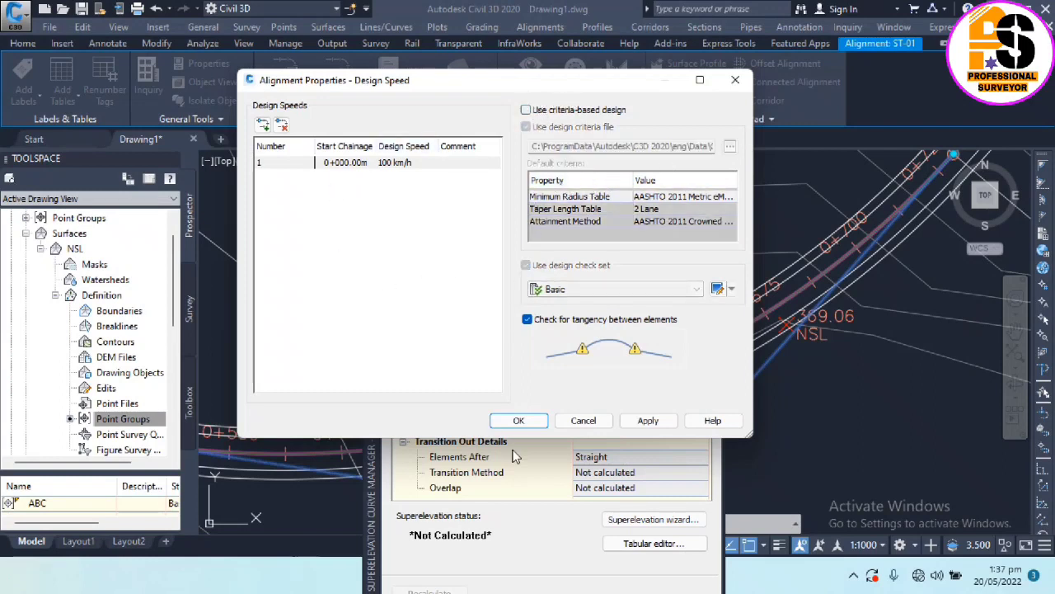
pyautogui.click(522, 423)
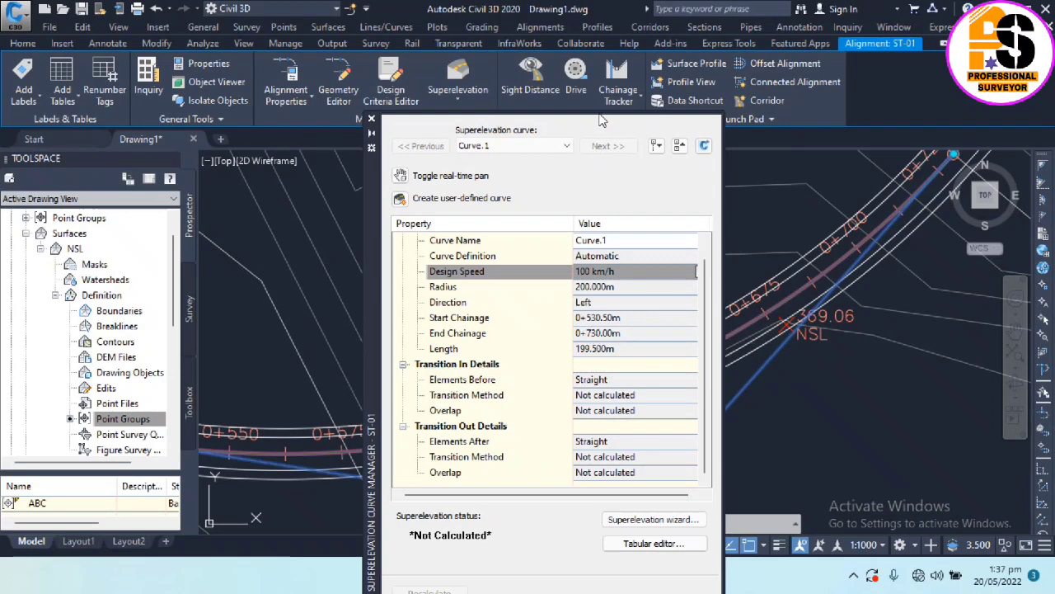
# Cancel the curve calculation and close the Superelevation Curve Manager.
pyautogui.click(587, 272)
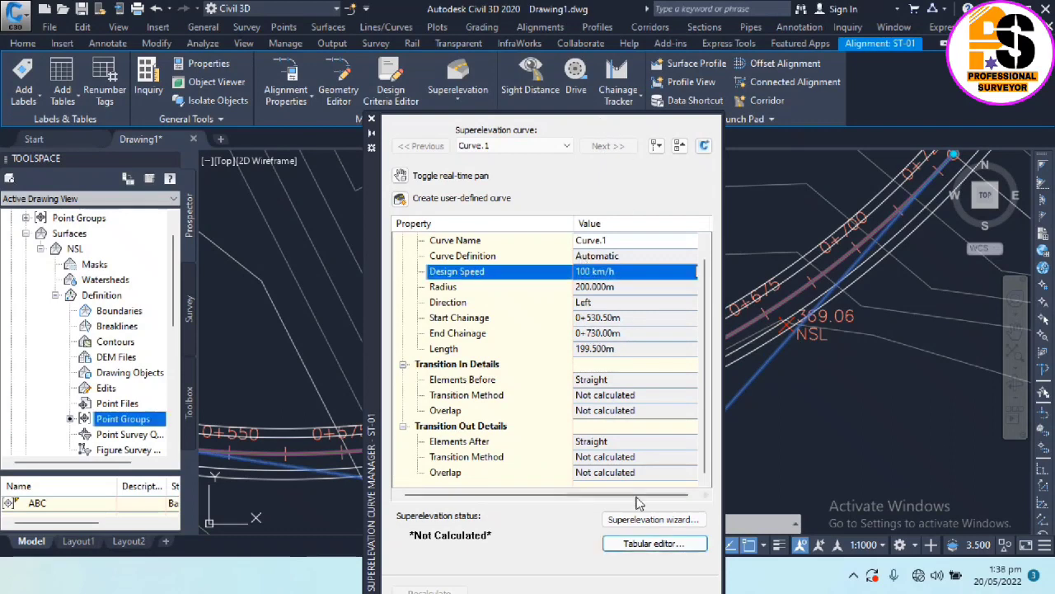
pyautogui.click(659, 528)
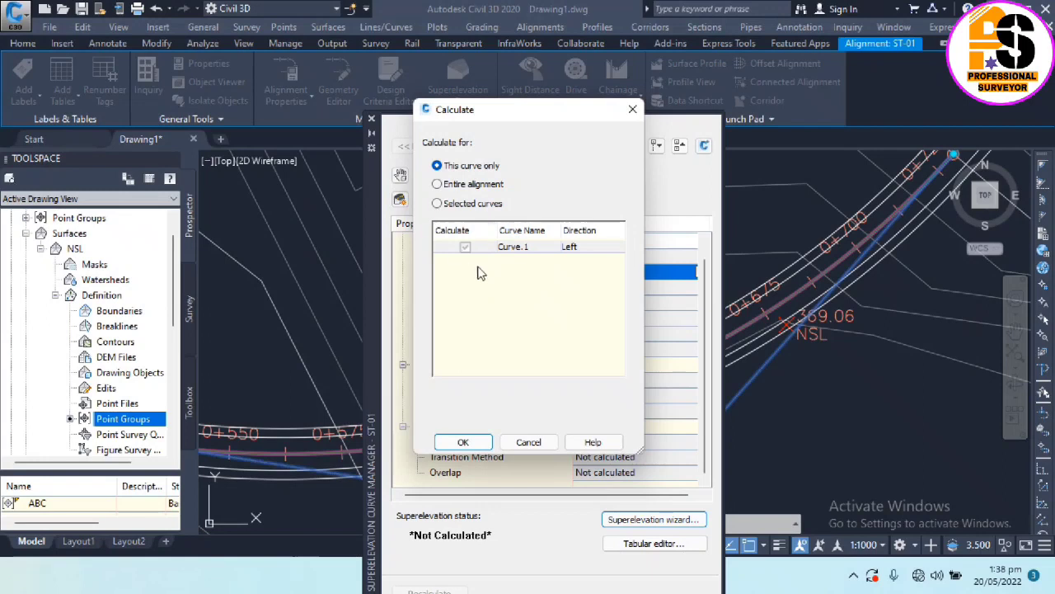
pyautogui.click(528, 442)
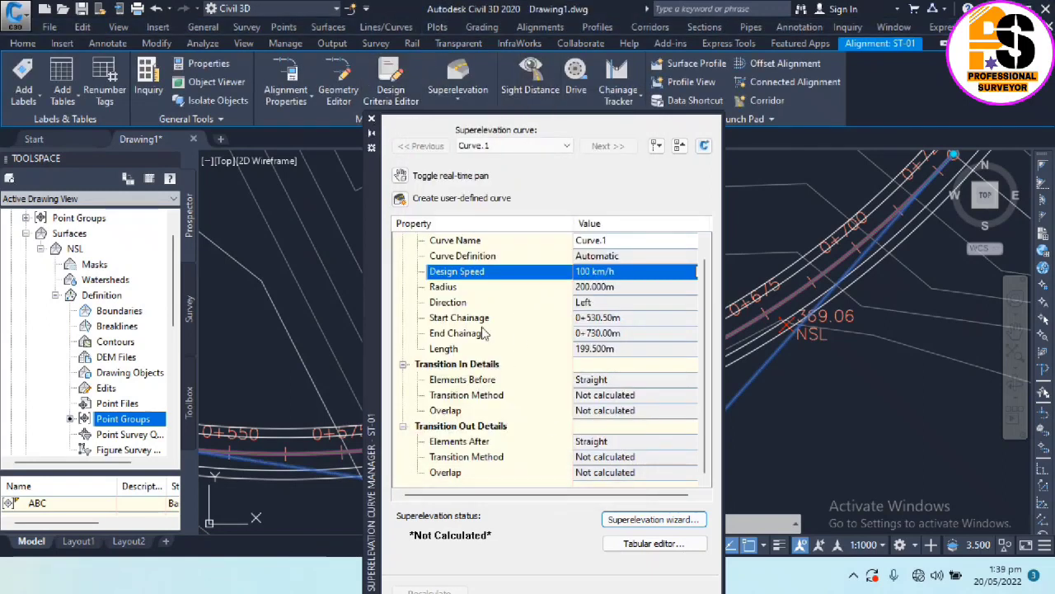
pyautogui.click(372, 120)
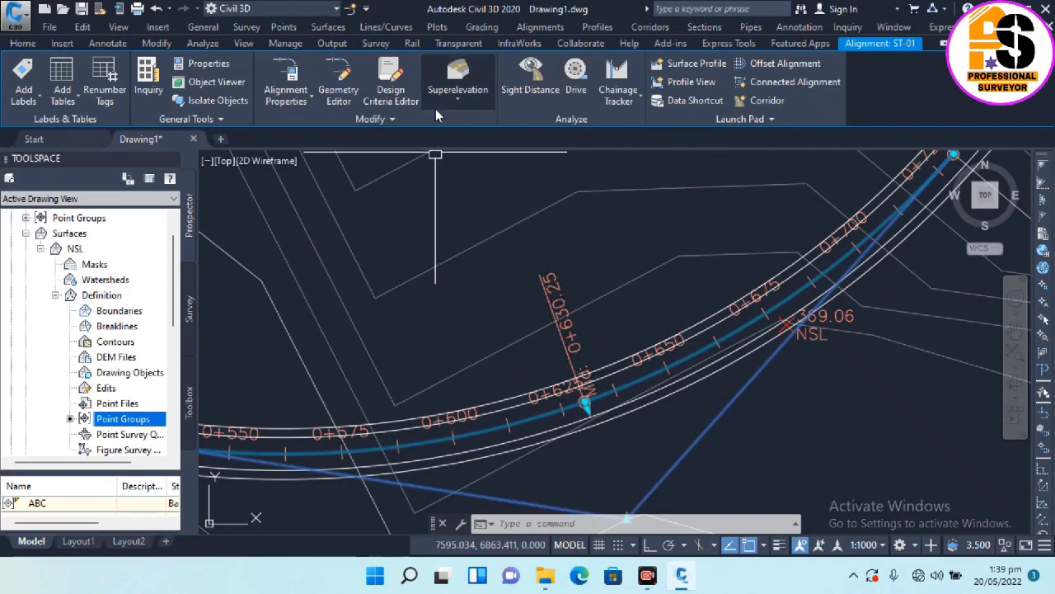
# Run Calculate/Edit Superelevation and choose to calculate superelevation now.
pyautogui.click(463, 73)
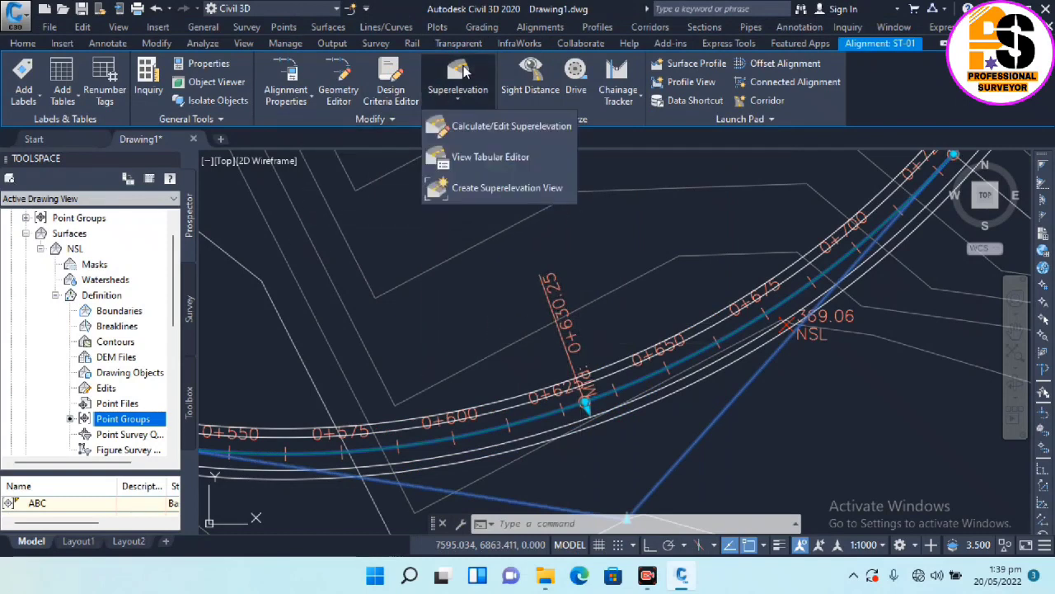
pyautogui.click(482, 132)
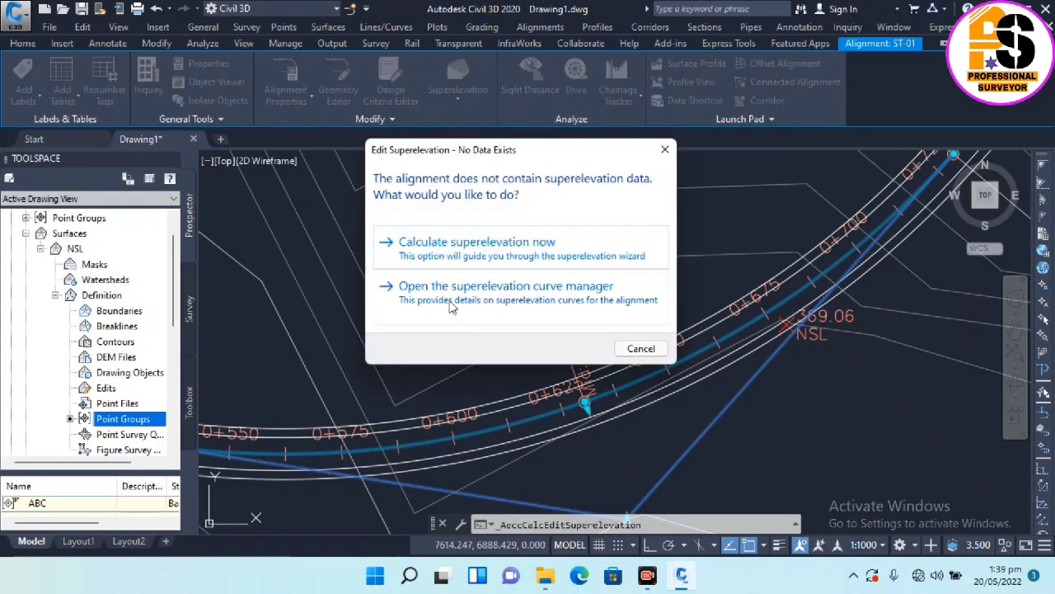
pyautogui.click(472, 245)
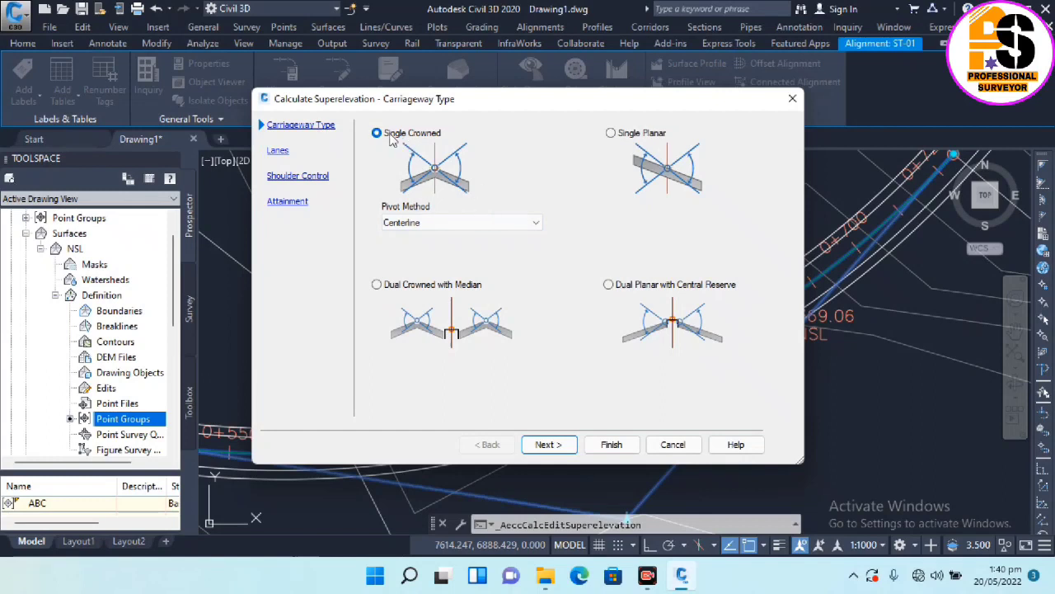
pyautogui.press('Tab')
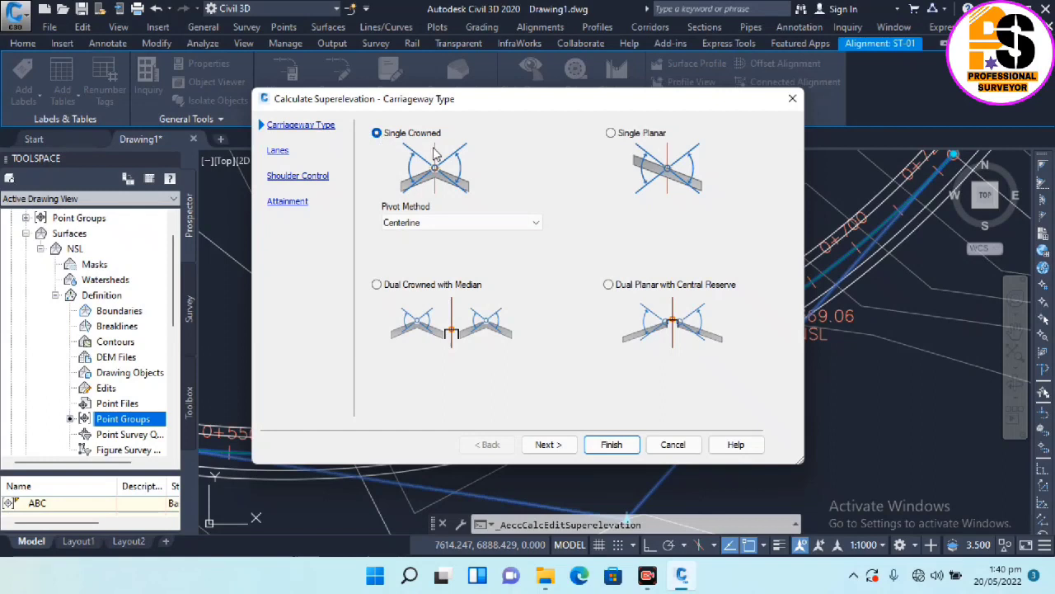
# Set symmetric 3.650 m lanes at -2.00% crossfall in the superelevation wizard.
pyautogui.click(548, 444)
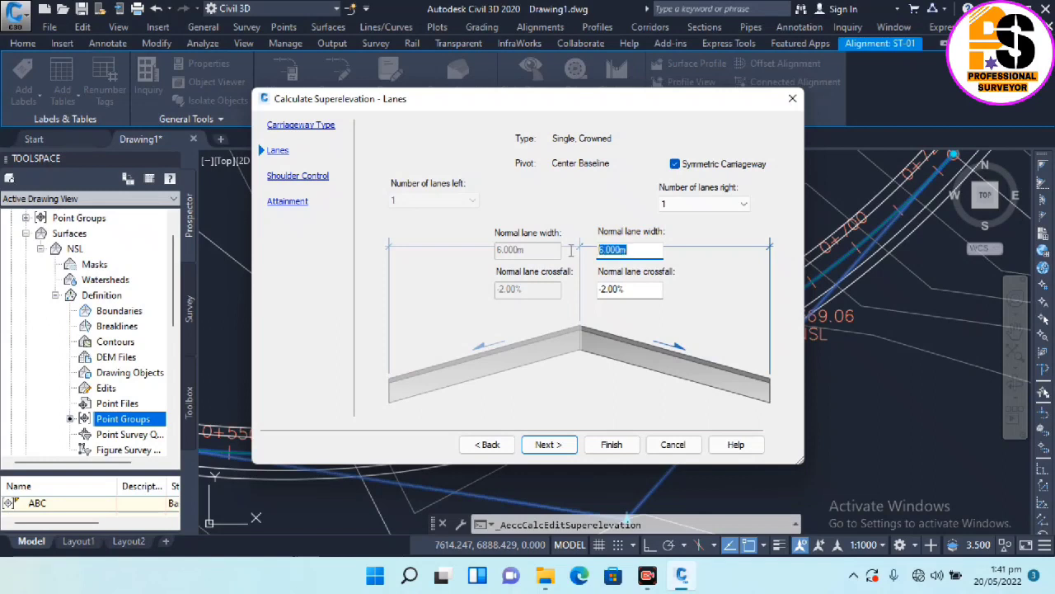
pyautogui.write('3.65')
pyautogui.click(637, 289)
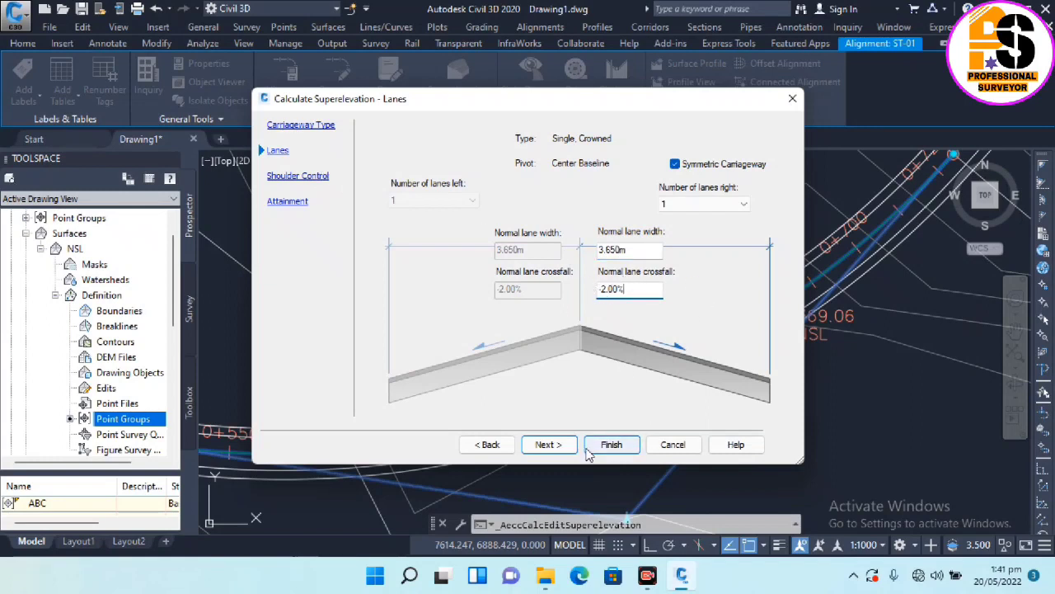
pyautogui.click(558, 450)
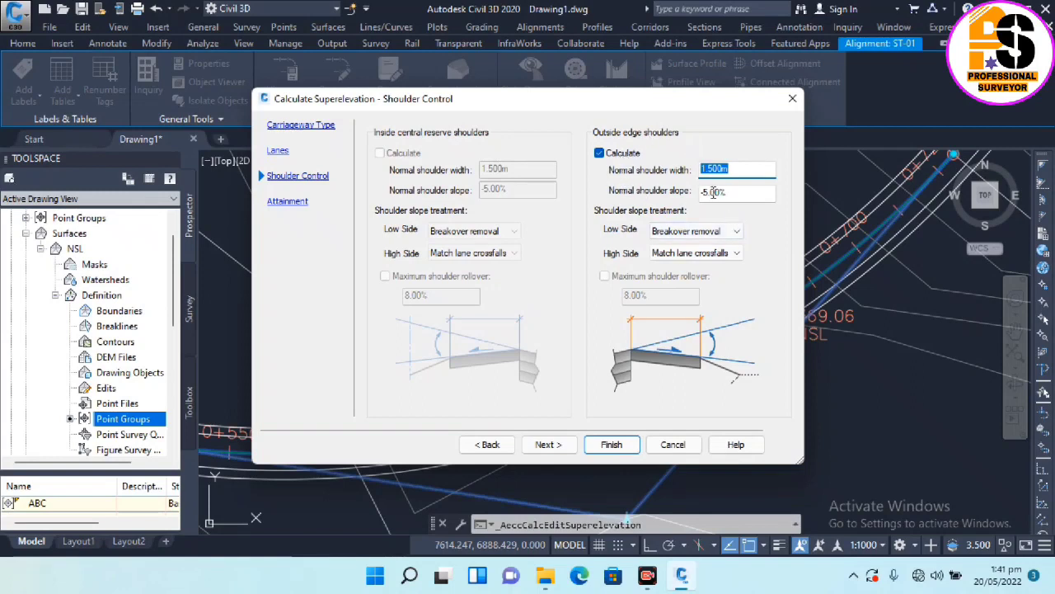
# Turn off outside edge shoulder calculation on the Shoulder Control page.
pyautogui.click(627, 156)
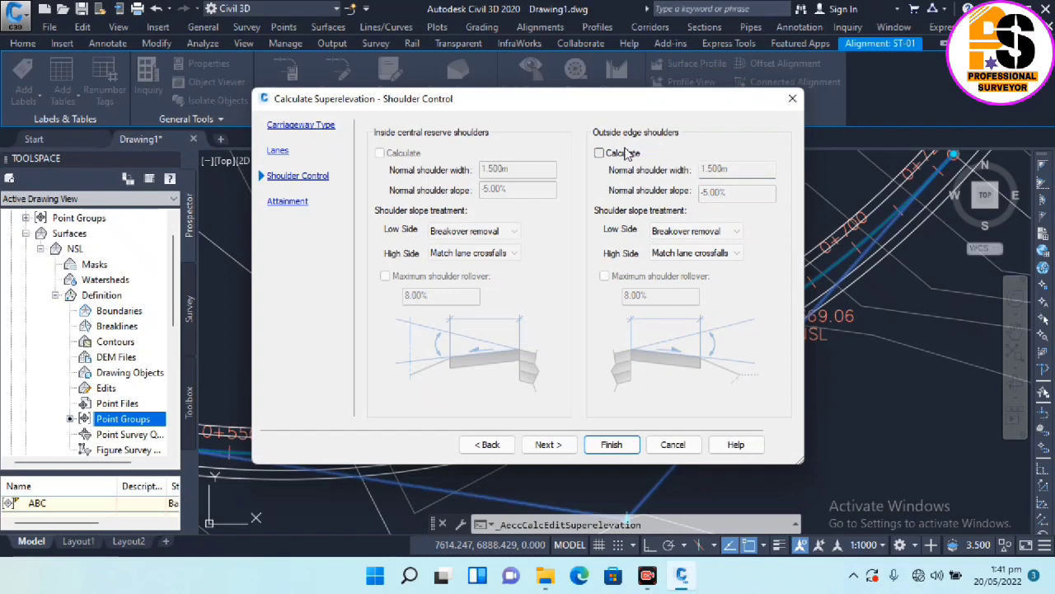
pyautogui.click(627, 153)
pyautogui.doubleClick(703, 169)
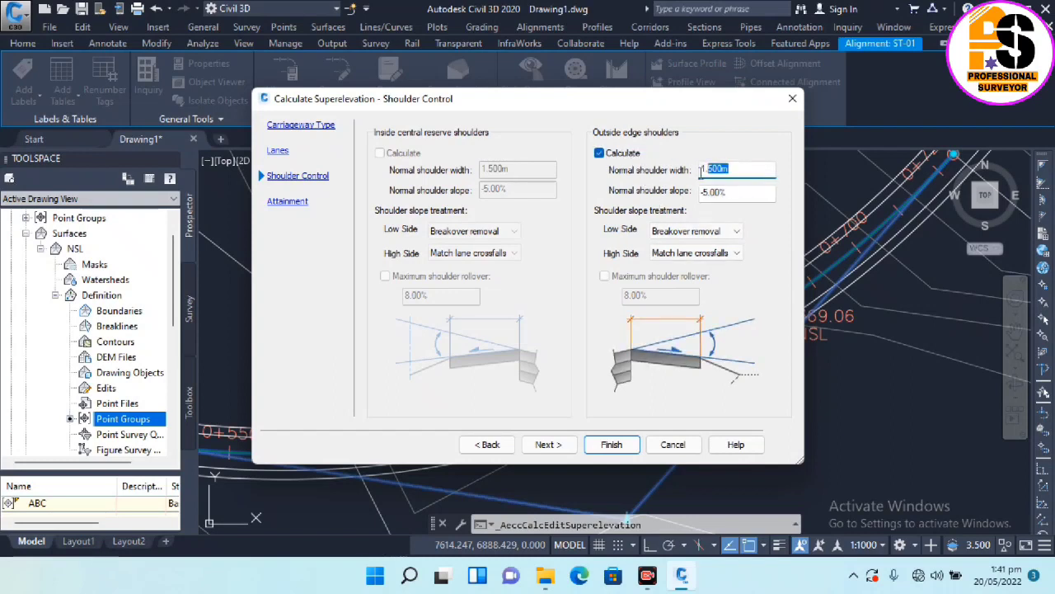
pyautogui.doubleClick(735, 193)
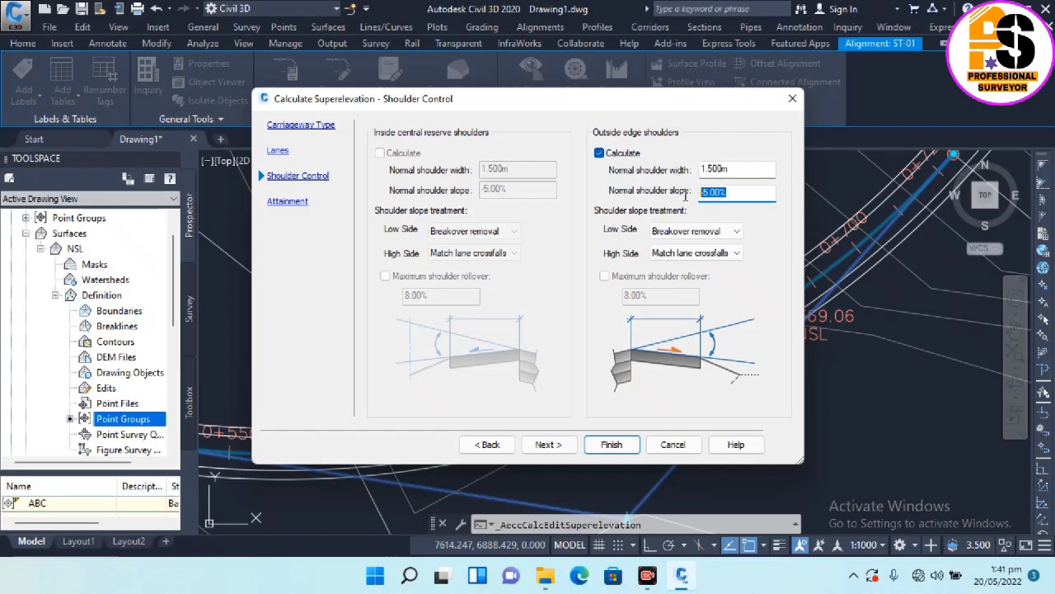
pyautogui.click(734, 192)
pyautogui.click(600, 153)
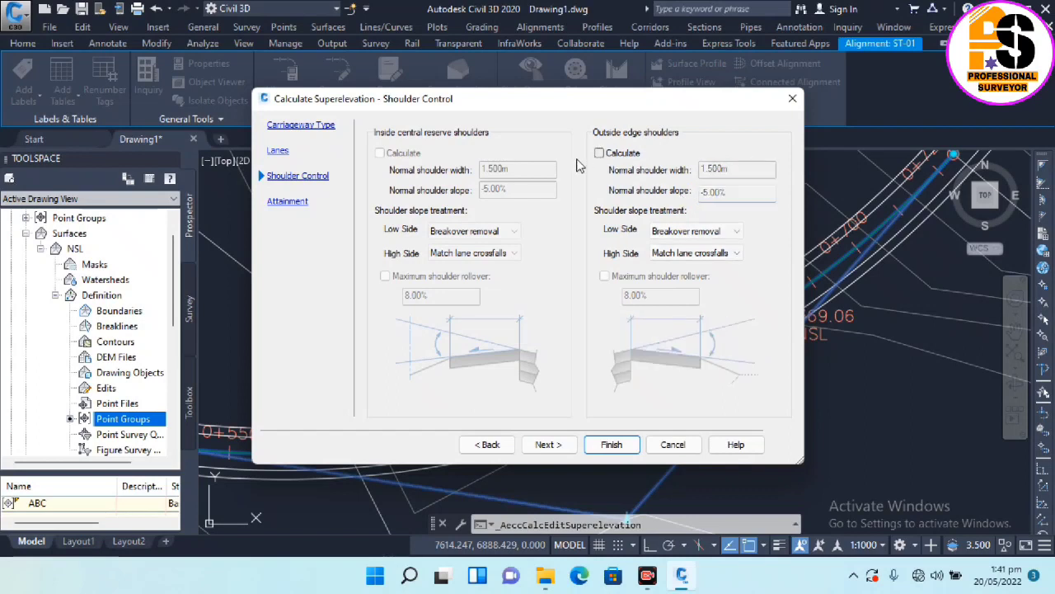
pyautogui.click(548, 445)
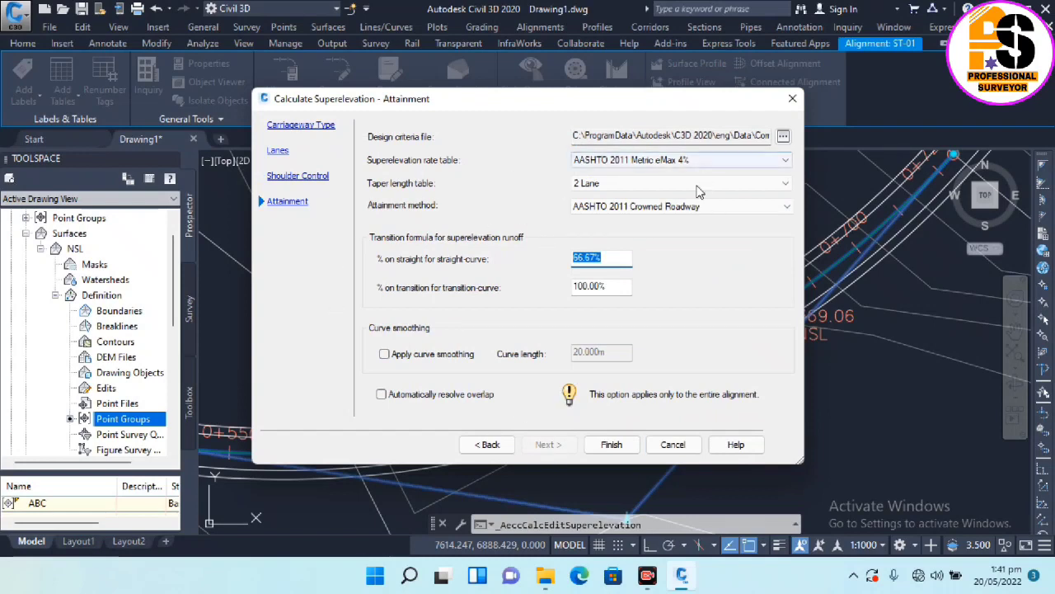
# Keep 2 Lane taper and AASHTO 2011 Metric eMax 4% rates, then finish calculating.
pyautogui.click(647, 190)
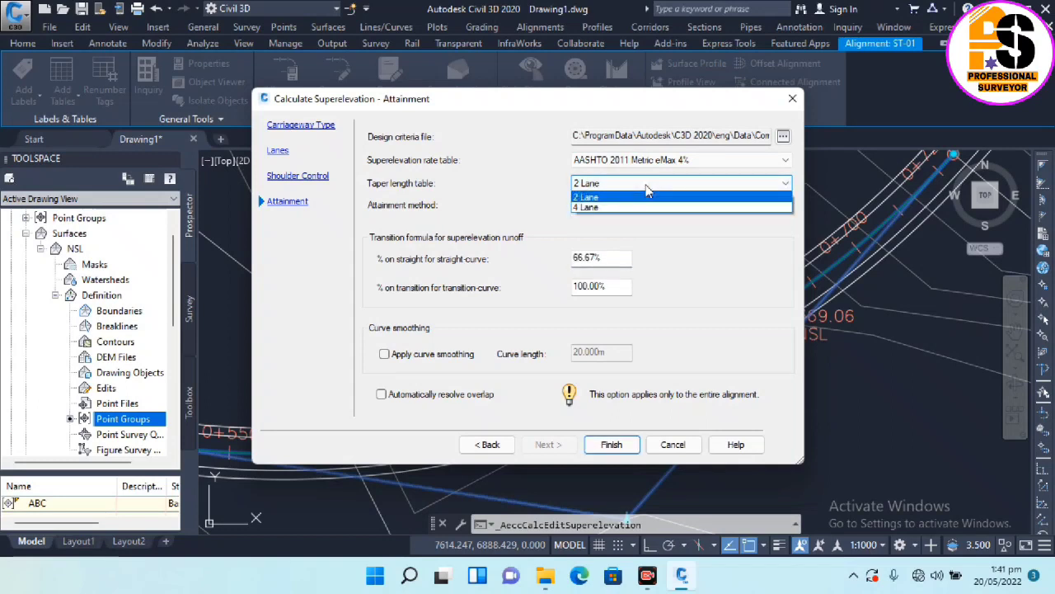
pyautogui.click(647, 193)
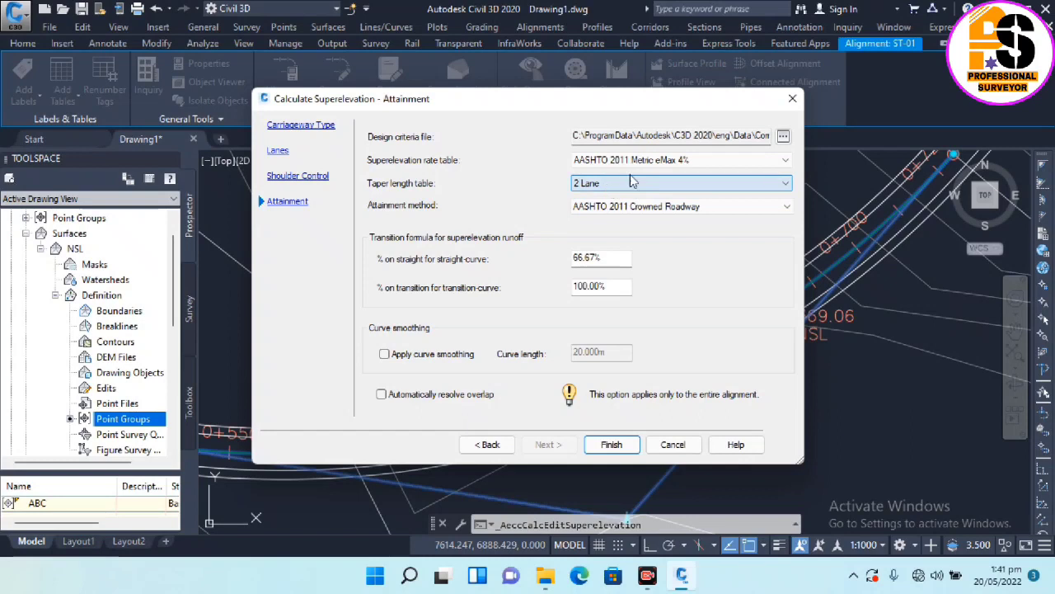
pyautogui.click(693, 162)
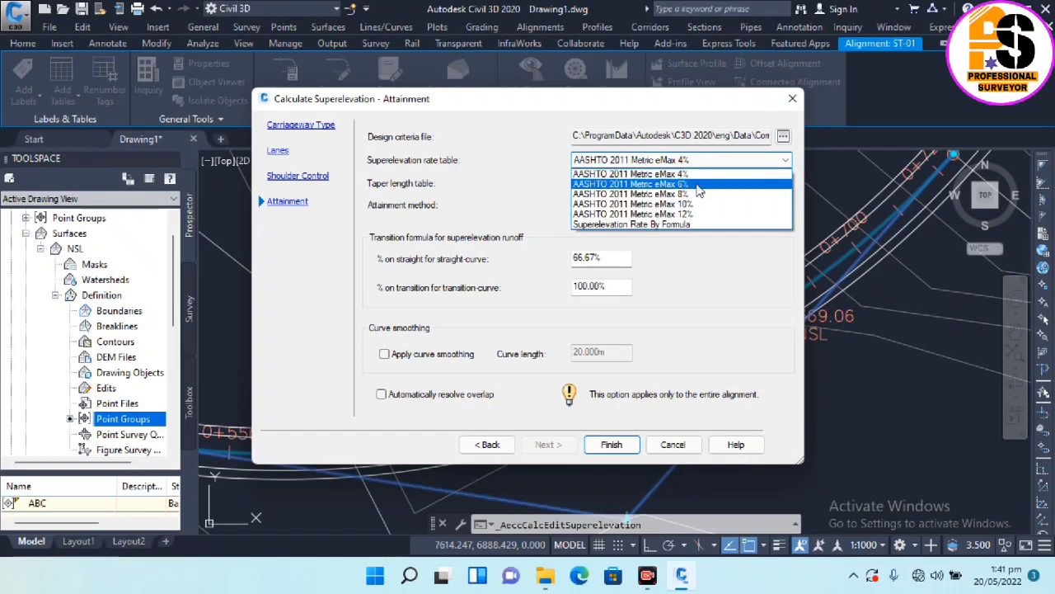
pyautogui.click(714, 182)
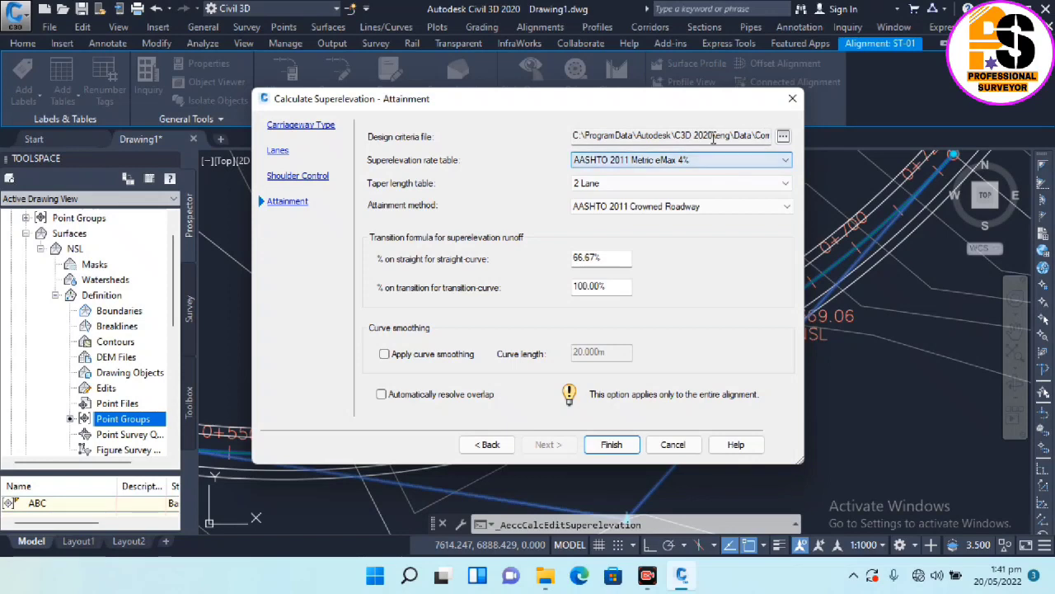
pyautogui.click(783, 136)
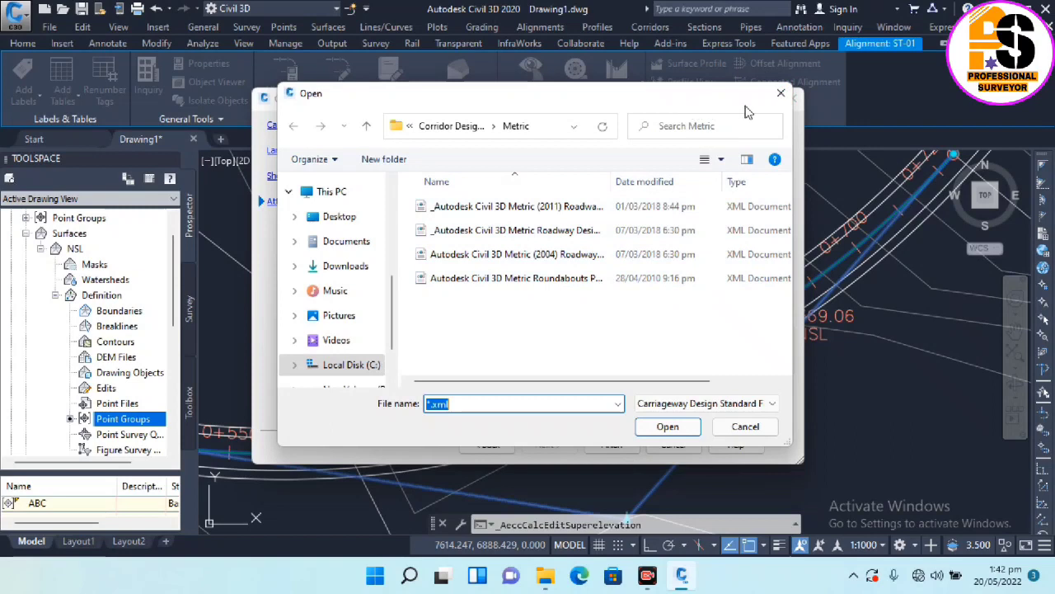
pyautogui.click(781, 93)
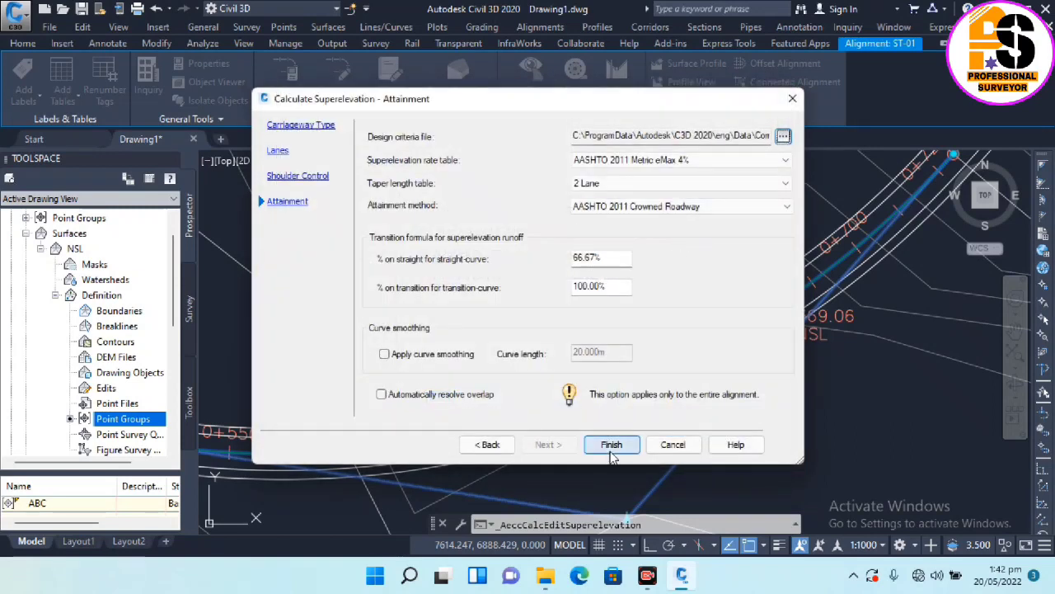
pyautogui.click(612, 445)
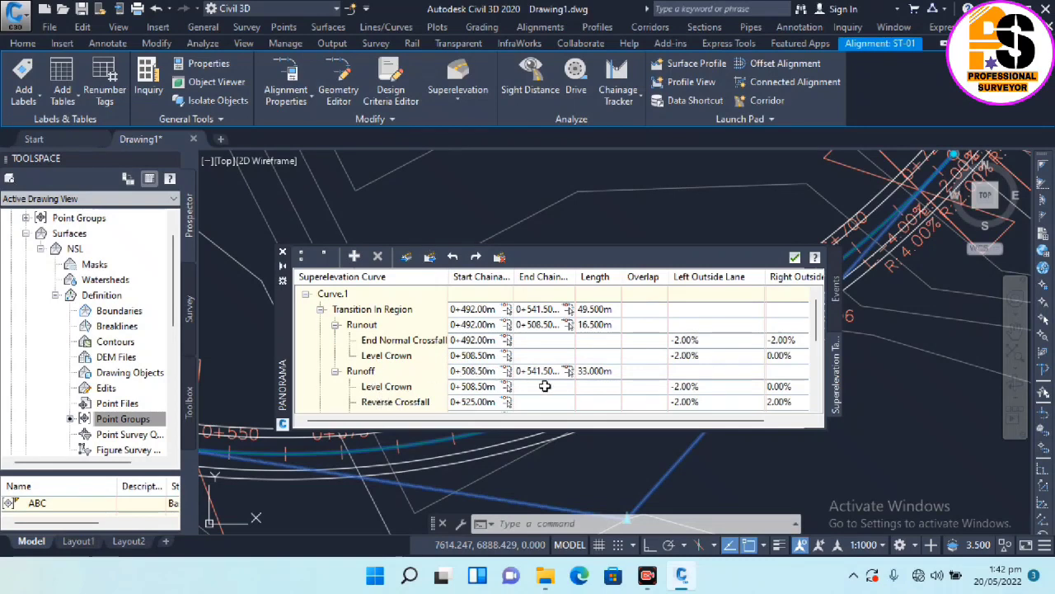
pyautogui.scroll(-2, 536, 351)
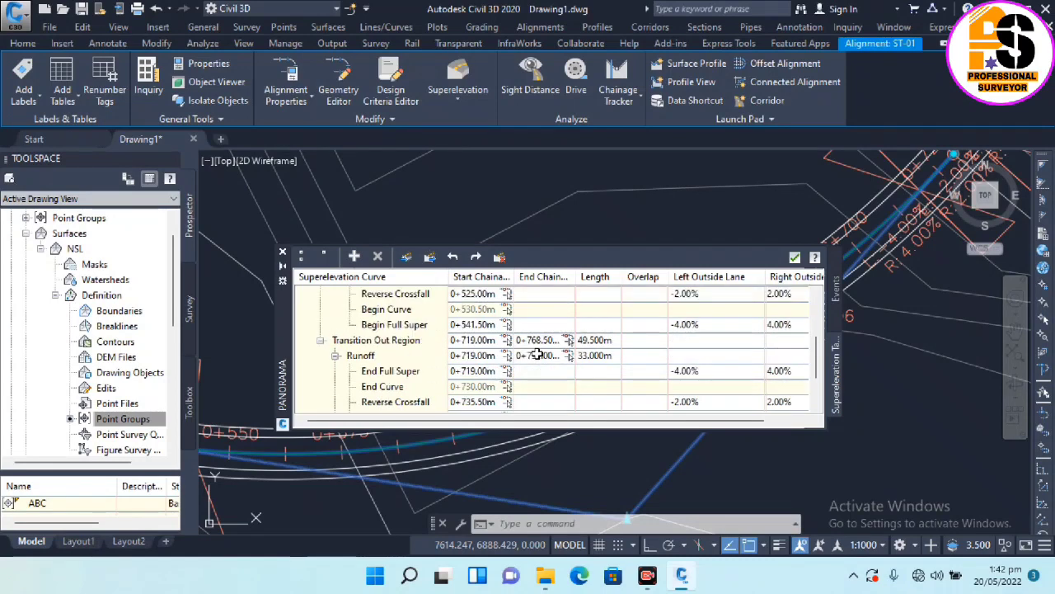
pyautogui.scroll(-1, 537, 351)
pyautogui.scroll(3, 464, 386)
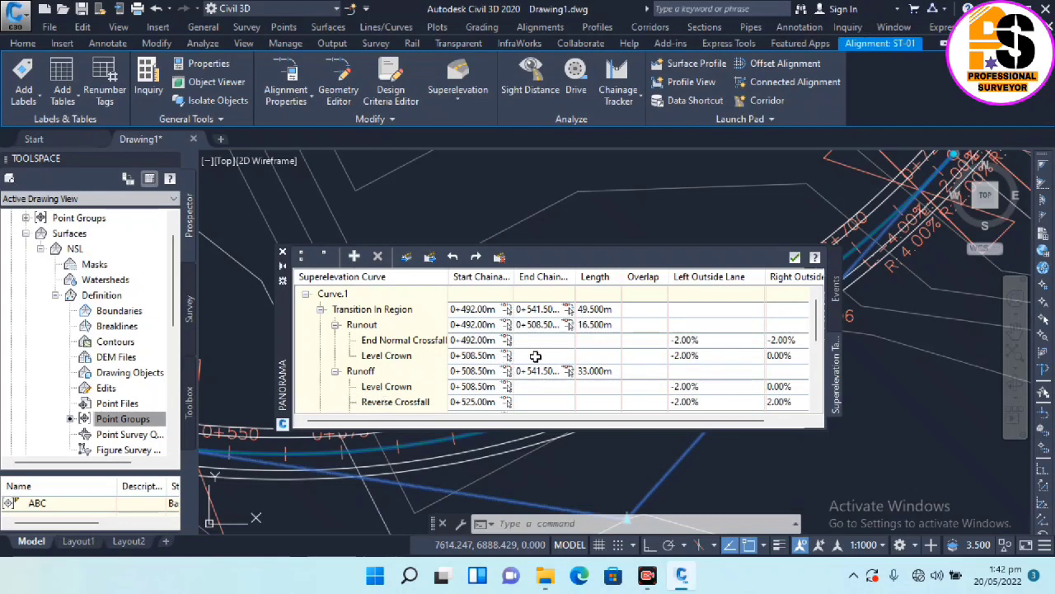
pyautogui.scroll(-3, 535, 355)
pyautogui.scroll(-2, 490, 323)
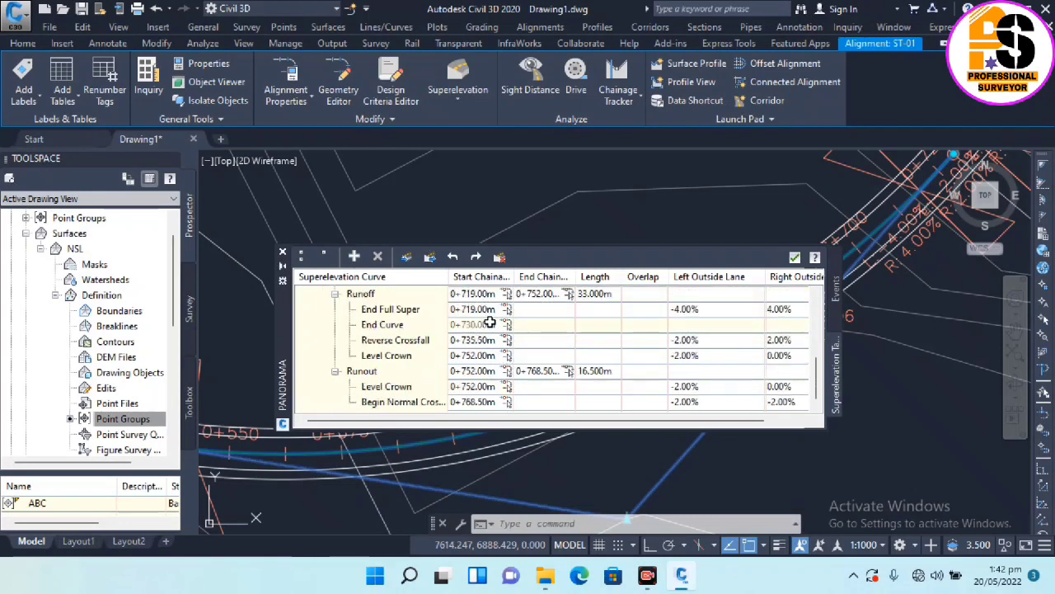
pyautogui.scroll(5, 532, 365)
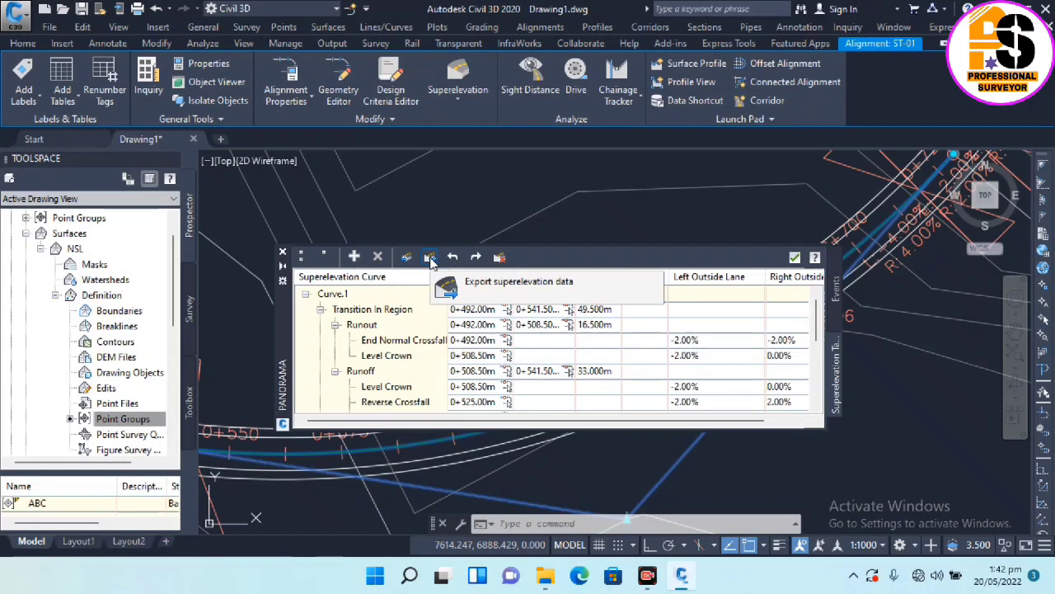
# Export Curve.1's superelevation data to a CSV on the Desktop.
pyautogui.click(430, 258)
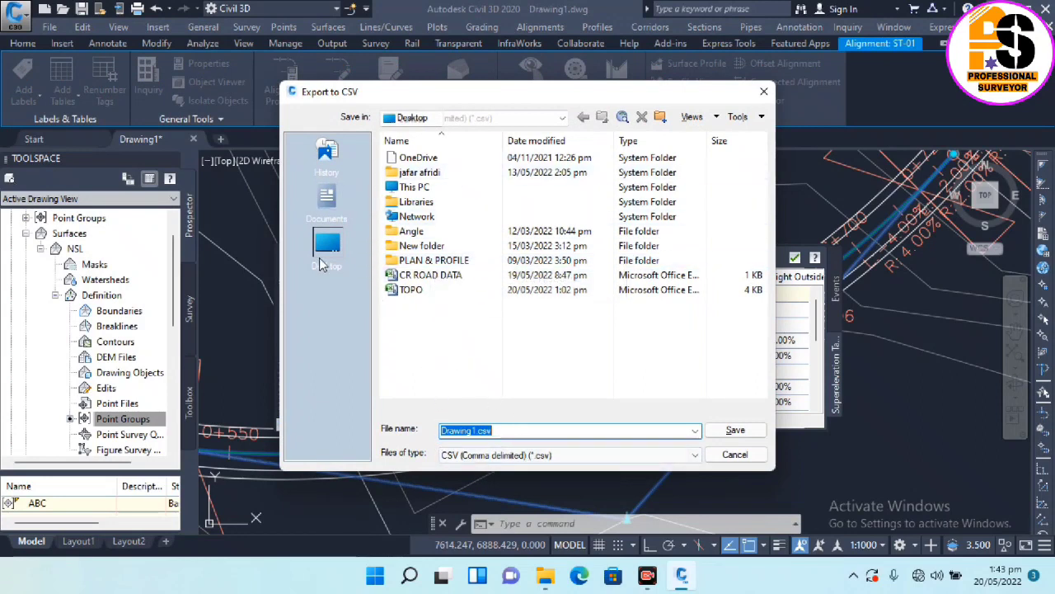
pyautogui.click(338, 261)
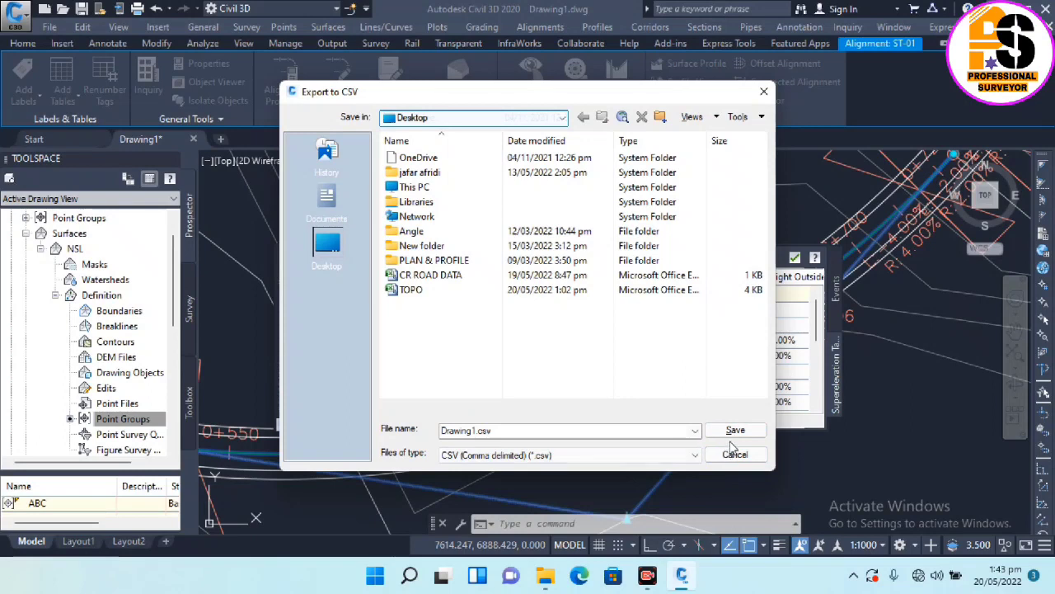
pyautogui.click(735, 457)
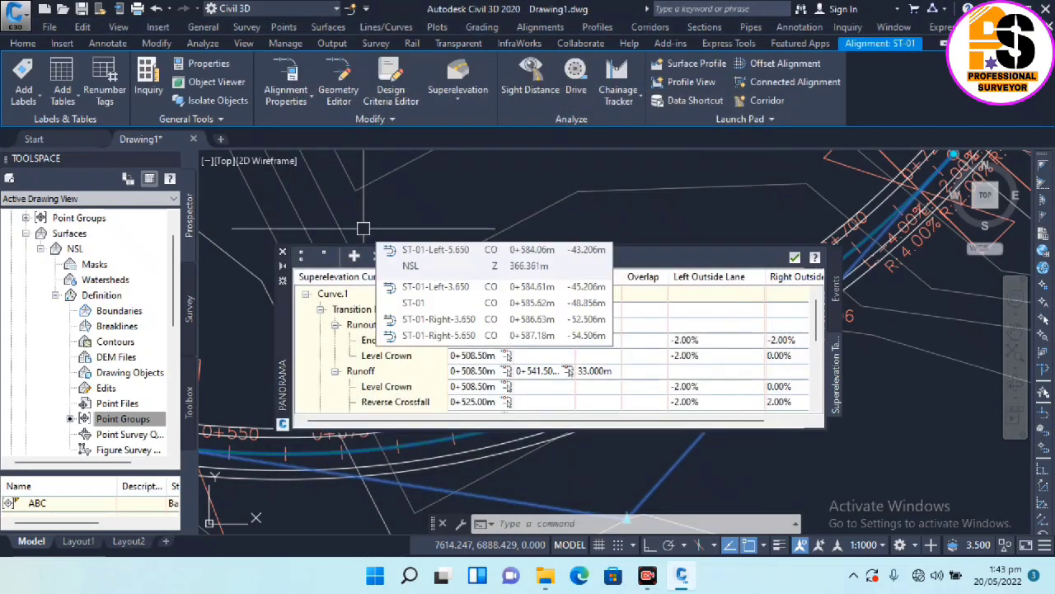
# Close the superelevation table and change the annotation scale from 1:1000 to 1:250.
pyautogui.click(284, 254)
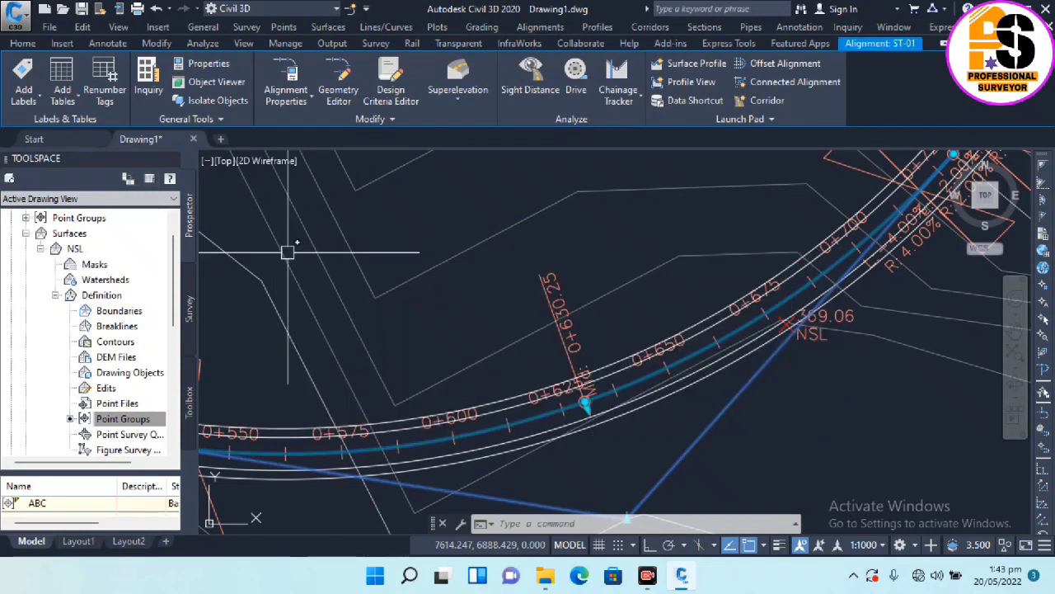
pyautogui.press('Escape')
pyautogui.scroll(-5, 545, 309)
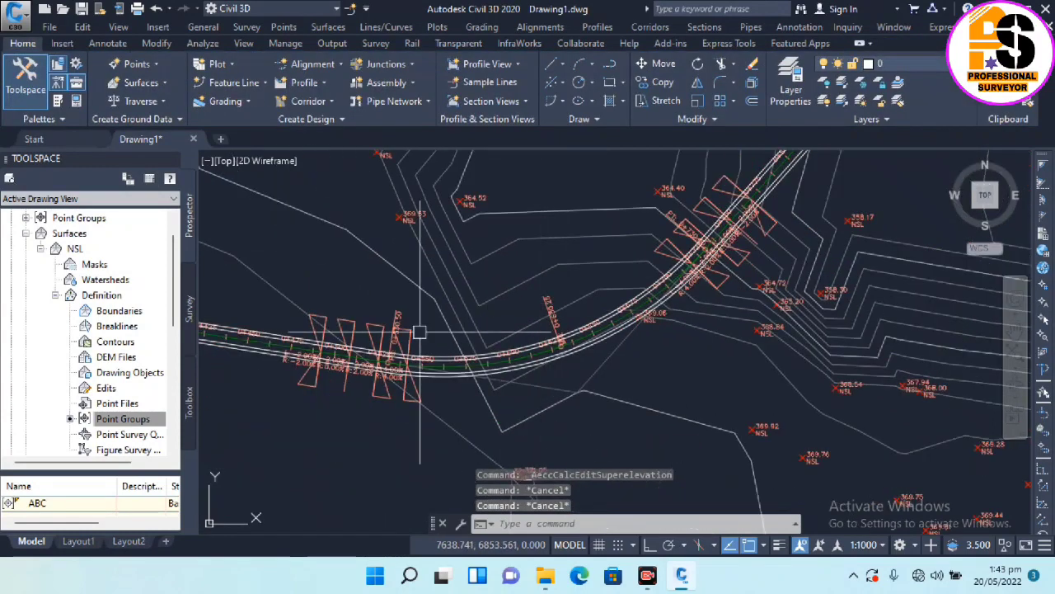
pyautogui.click(865, 548)
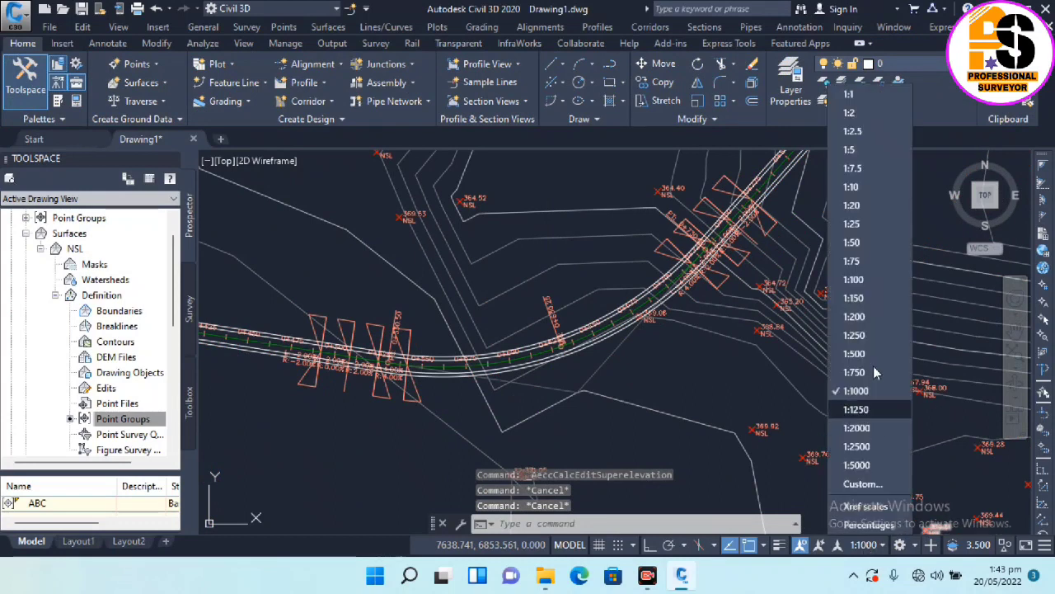
pyautogui.click(871, 336)
# Zoom in to inspect the enlarged superelevation labels near station 0+500.
pyautogui.scroll(3, 369, 332)
pyautogui.scroll(3, 299, 361)
pyautogui.scroll(2, 388, 360)
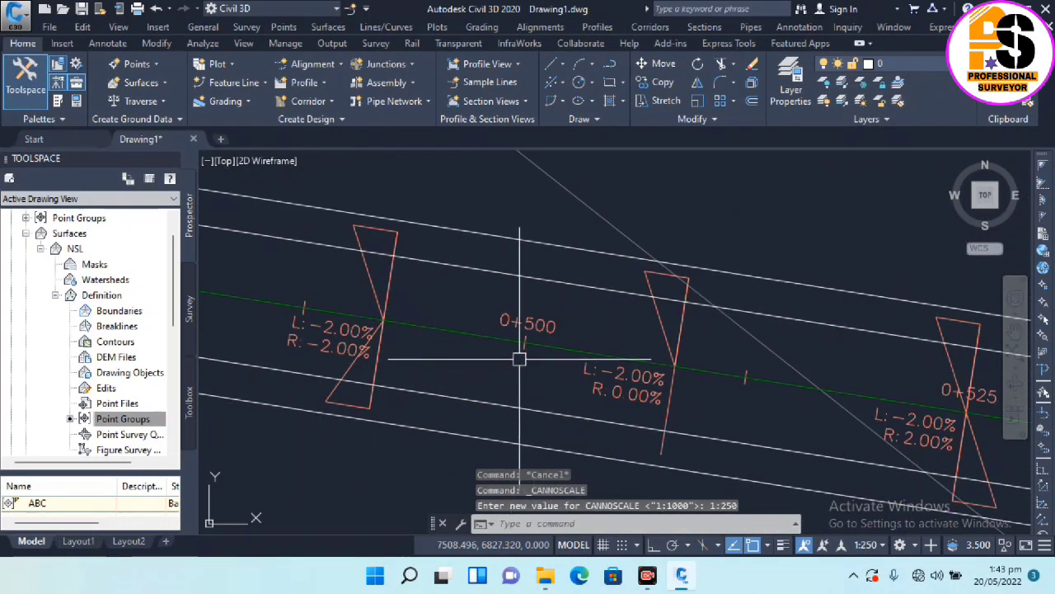
pyautogui.scroll(-2, 410, 372)
pyautogui.scroll(2, 377, 365)
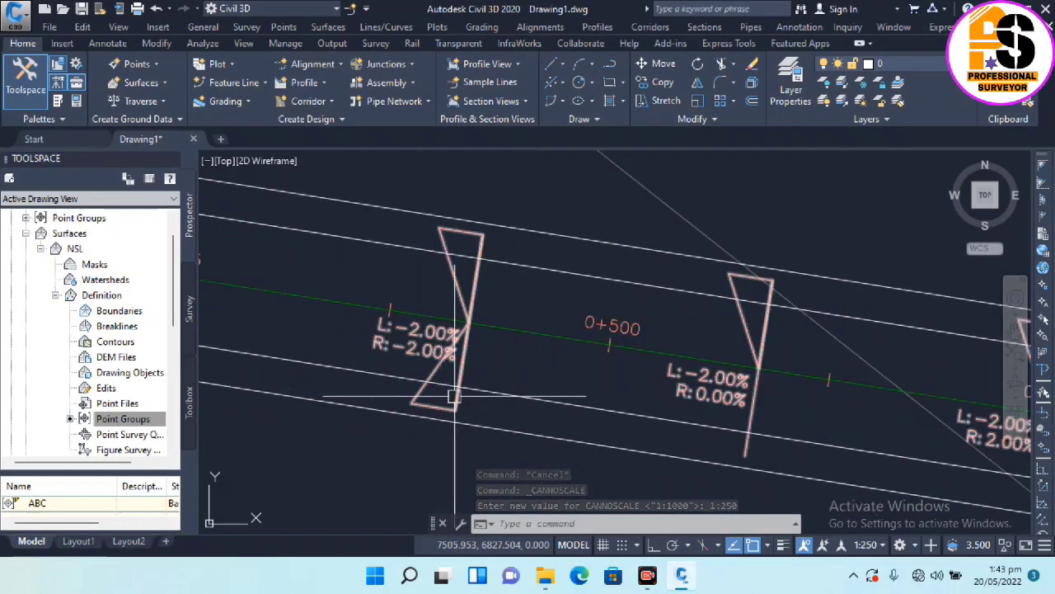
pyautogui.click(464, 369)
pyautogui.press('Escape')
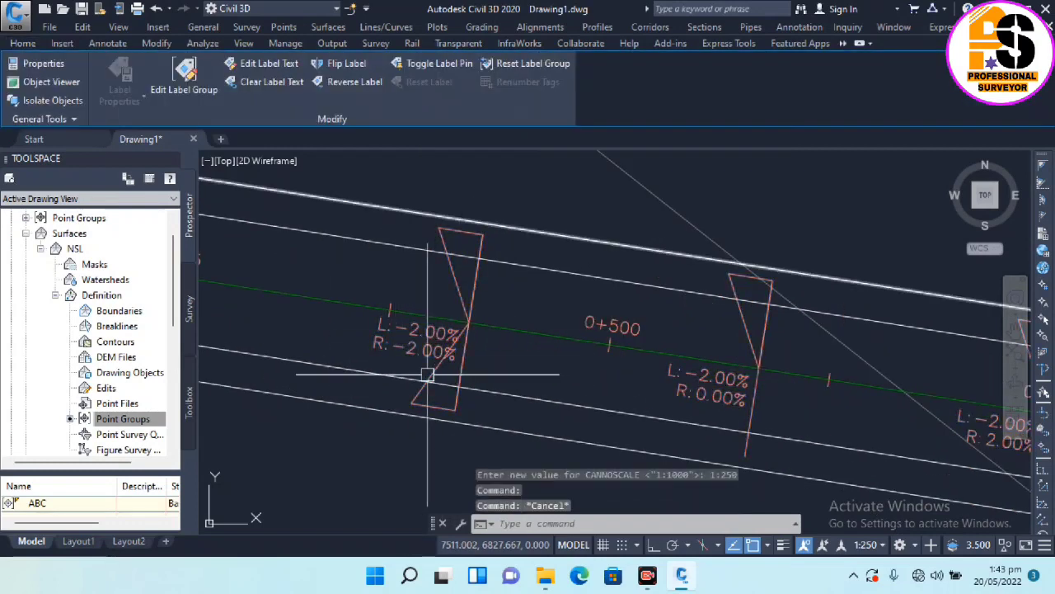
pyautogui.scroll(2, 412, 371)
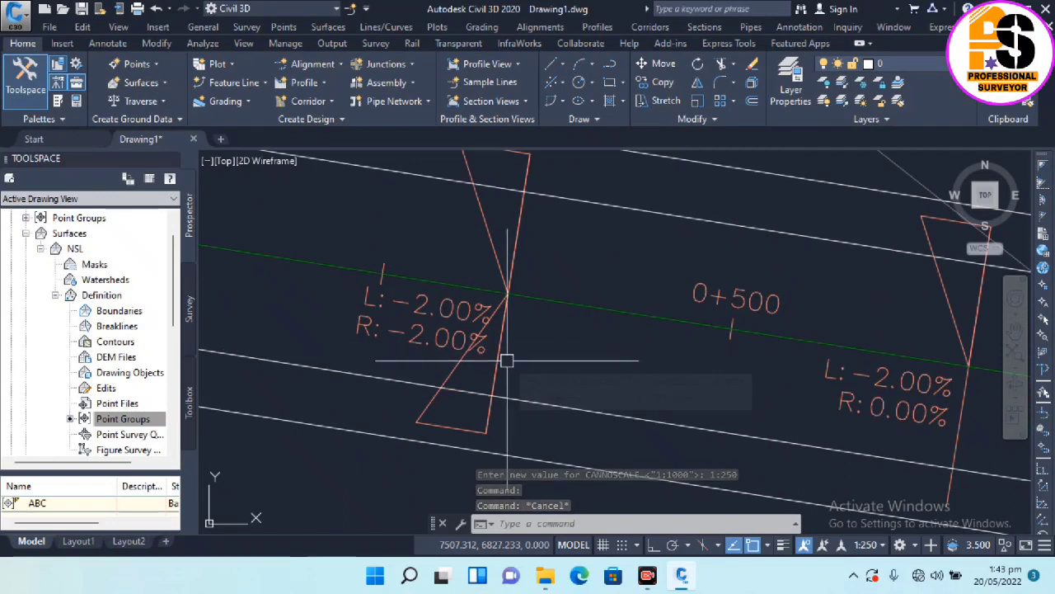
pyautogui.scroll(-3, 330, 357)
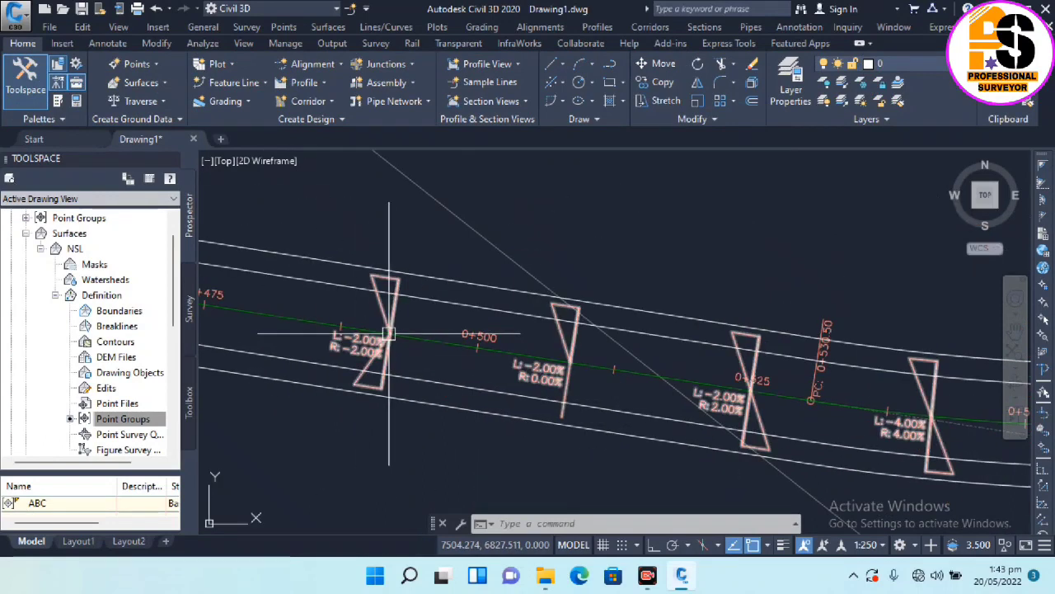
pyautogui.scroll(2, 420, 341)
pyautogui.moveTo(420, 341); pyautogui.dragTo(206, 450, button='middle')
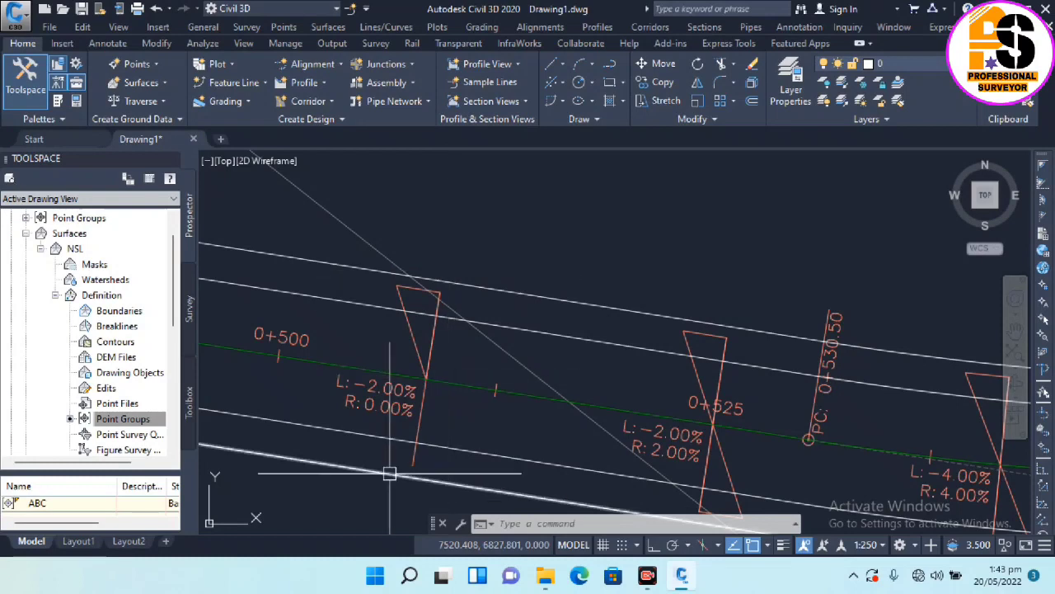
pyautogui.scroll(-3, 438, 382)
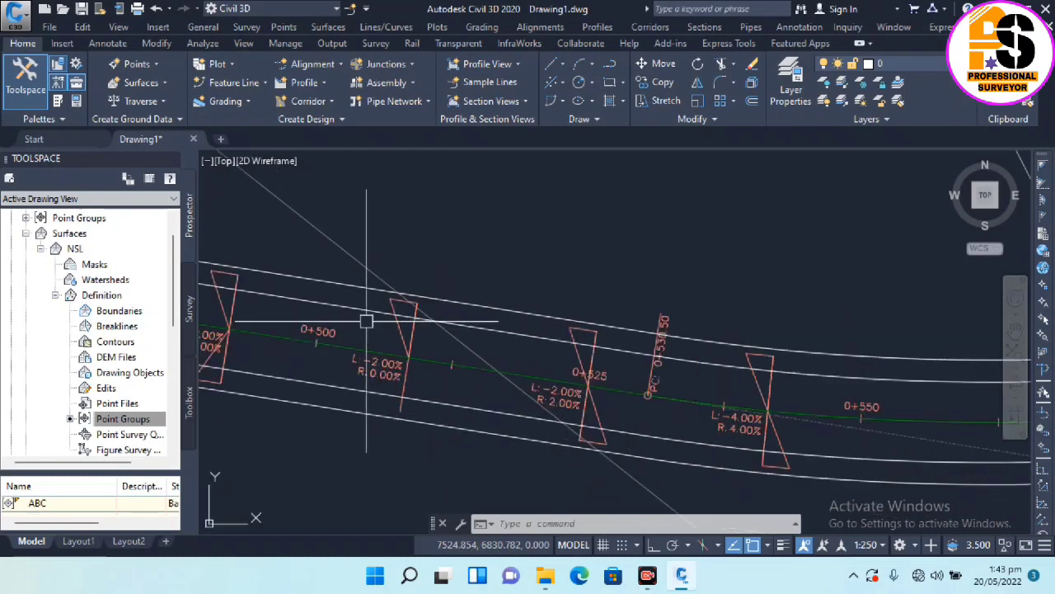
pyautogui.scroll(3, 578, 412)
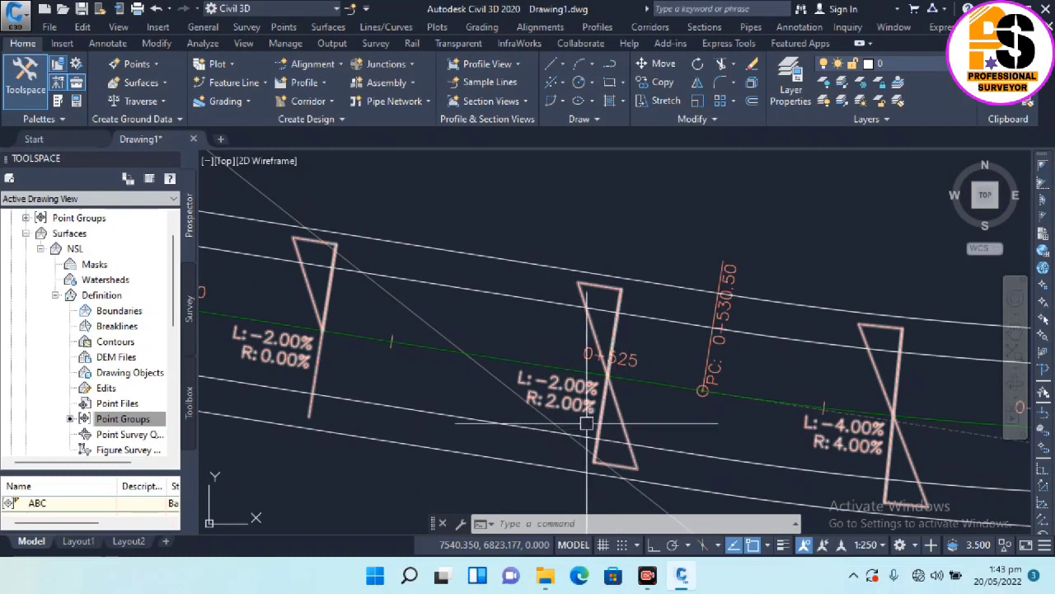
pyautogui.scroll(1, 573, 372)
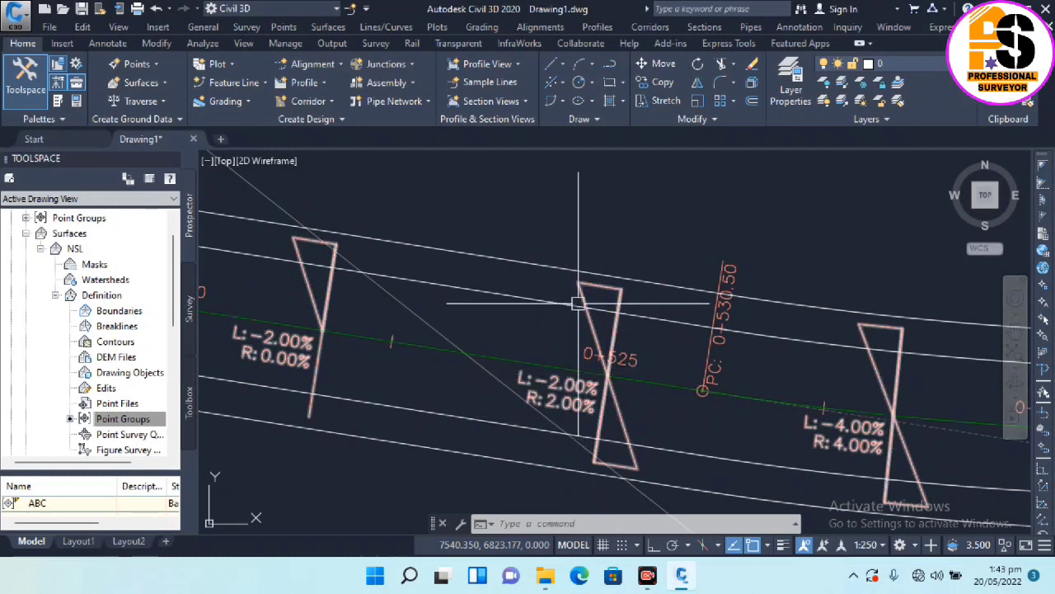
pyautogui.scroll(2, 577, 456)
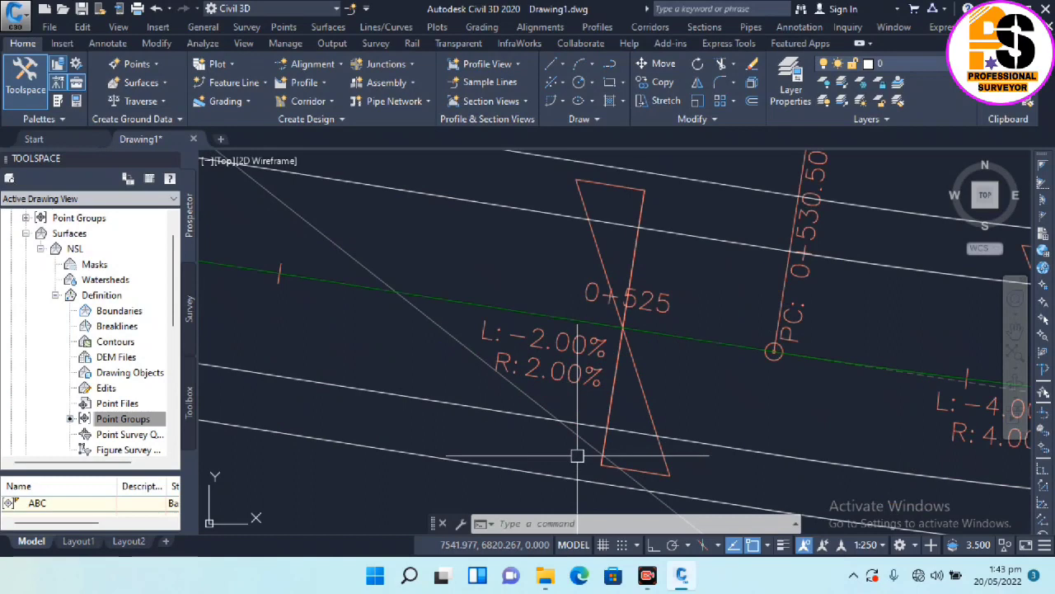
pyautogui.scroll(-3, 438, 405)
pyautogui.scroll(2, 454, 419)
pyautogui.scroll(1, 453, 412)
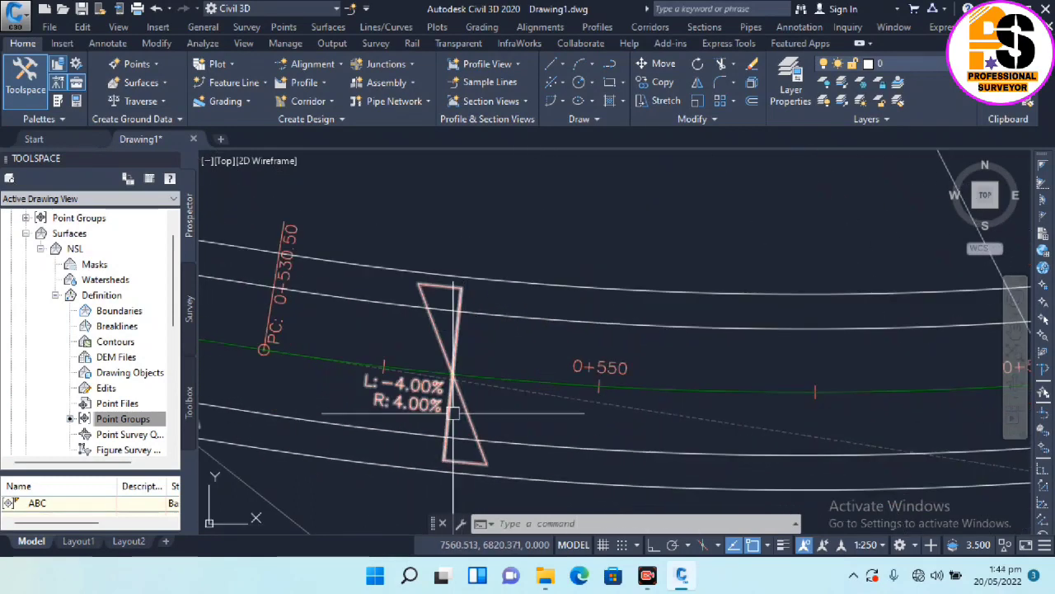
pyautogui.scroll(1, 403, 386)
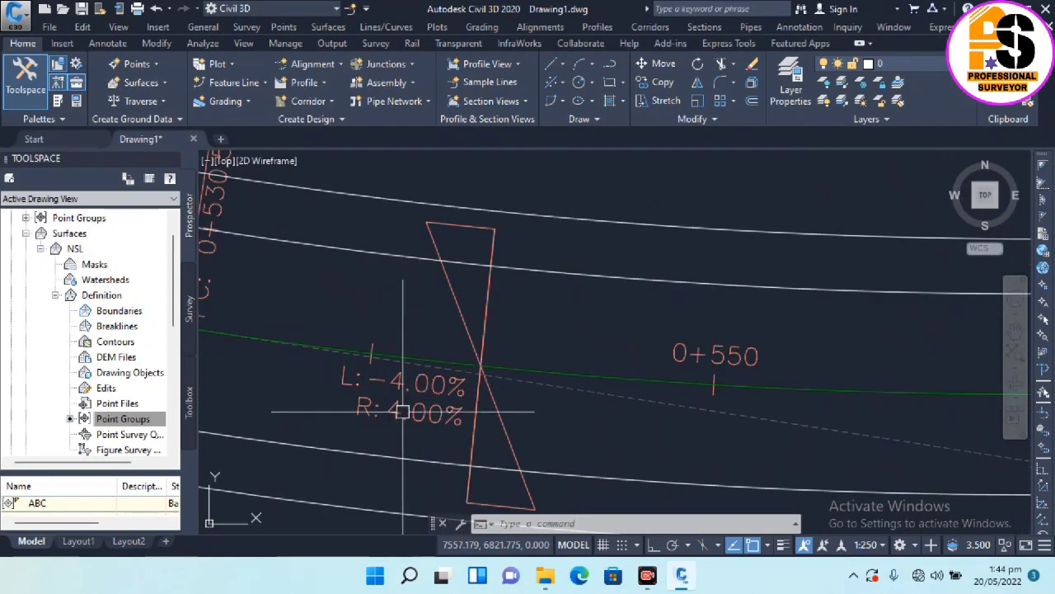
pyautogui.scroll(-1, 336, 332)
pyautogui.scroll(-3, 336, 333)
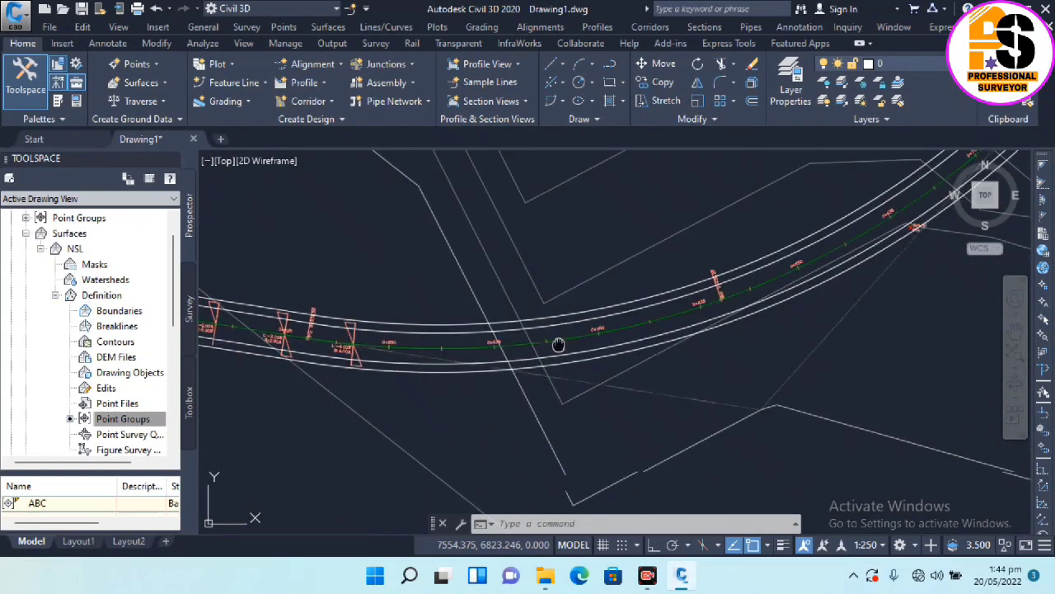
pyautogui.scroll(1, 377, 489)
pyautogui.moveTo(697, 353); pyautogui.dragTo(502, 448, button='middle')
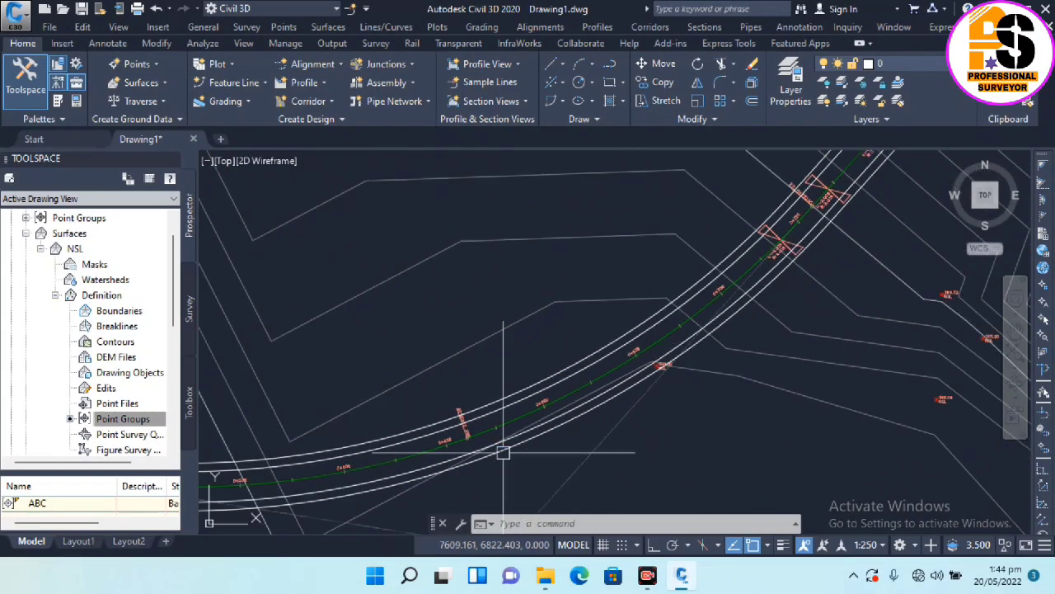
pyautogui.moveTo(629, 314); pyautogui.dragTo(491, 374, button='middle')
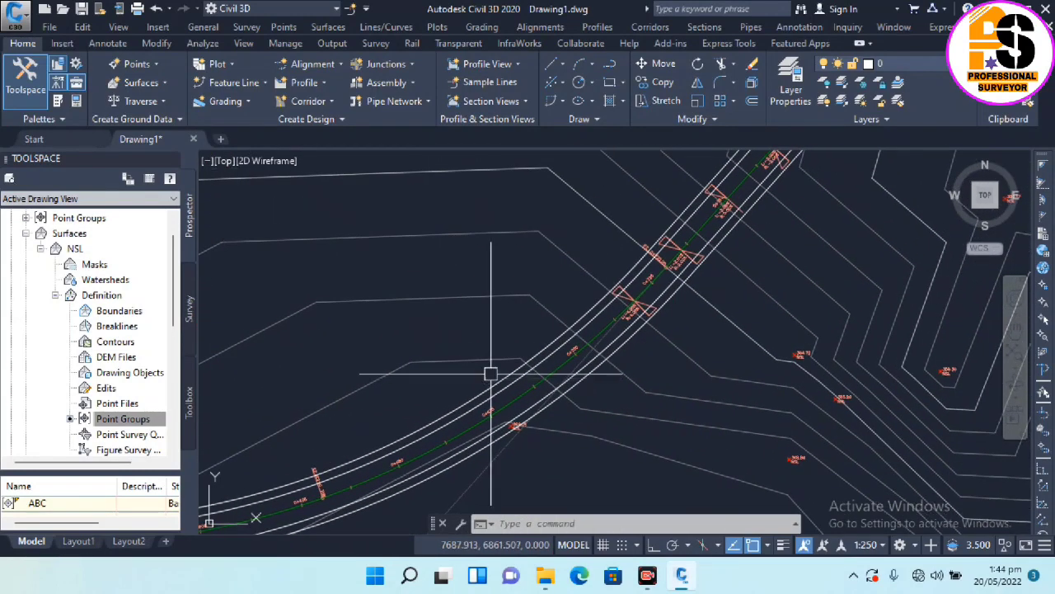
pyautogui.scroll(1, 588, 346)
pyautogui.scroll(1, 600, 321)
pyautogui.scroll(1, 660, 305)
pyautogui.scroll(1, 679, 285)
pyautogui.scroll(1, 629, 345)
pyautogui.scroll(-4, 629, 345)
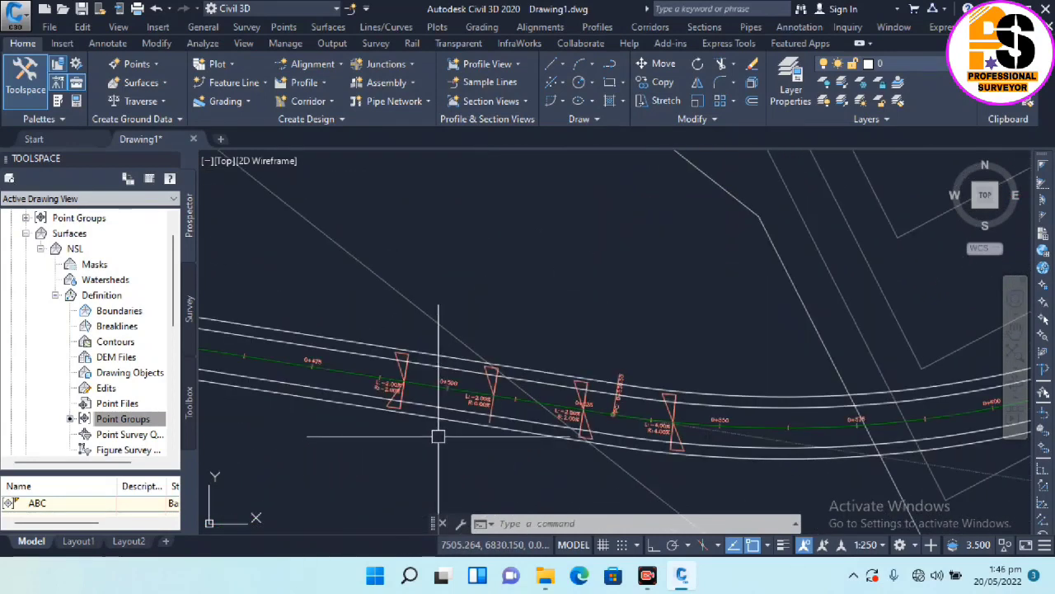
pyautogui.scroll(-1, 375, 396)
pyautogui.moveTo(651, 408)
pyautogui.mouseDown(button='middle')
pyautogui.moveTo(588, 411)
pyautogui.moveTo(598, 374)
pyautogui.mouseUp(button='middle')
pyautogui.scroll(2, 588, 411)
pyautogui.scroll(-3, 589, 411)
pyautogui.scroll(1, 598, 374)
pyautogui.scroll(2, 631, 322)
pyautogui.scroll(1, 570, 385)
pyautogui.scroll(1, 680, 328)
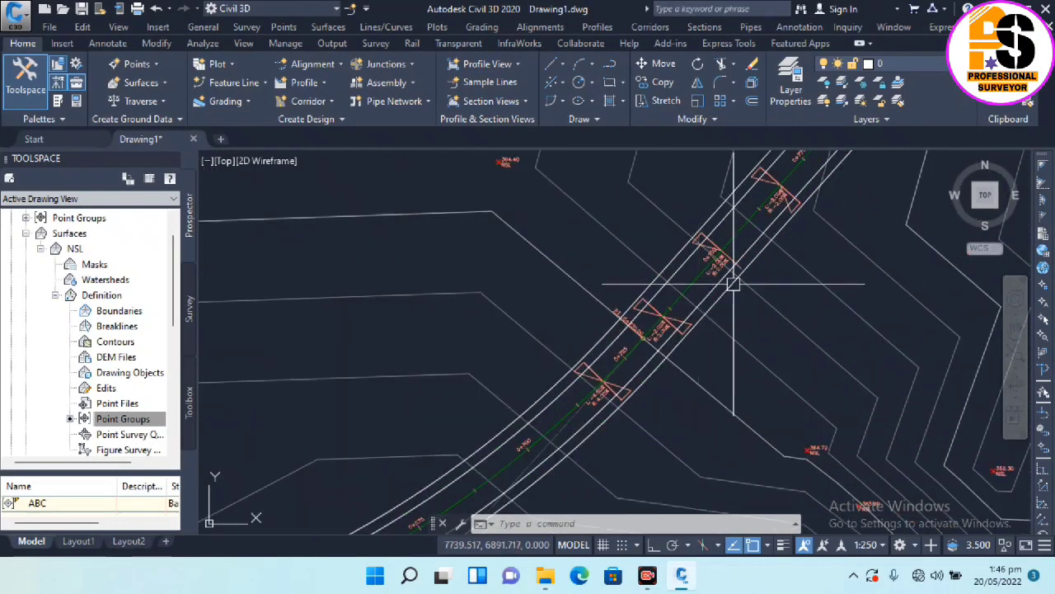
pyautogui.scroll(1, 709, 297)
pyautogui.scroll(1, 658, 354)
pyautogui.scroll(-1, 585, 384)
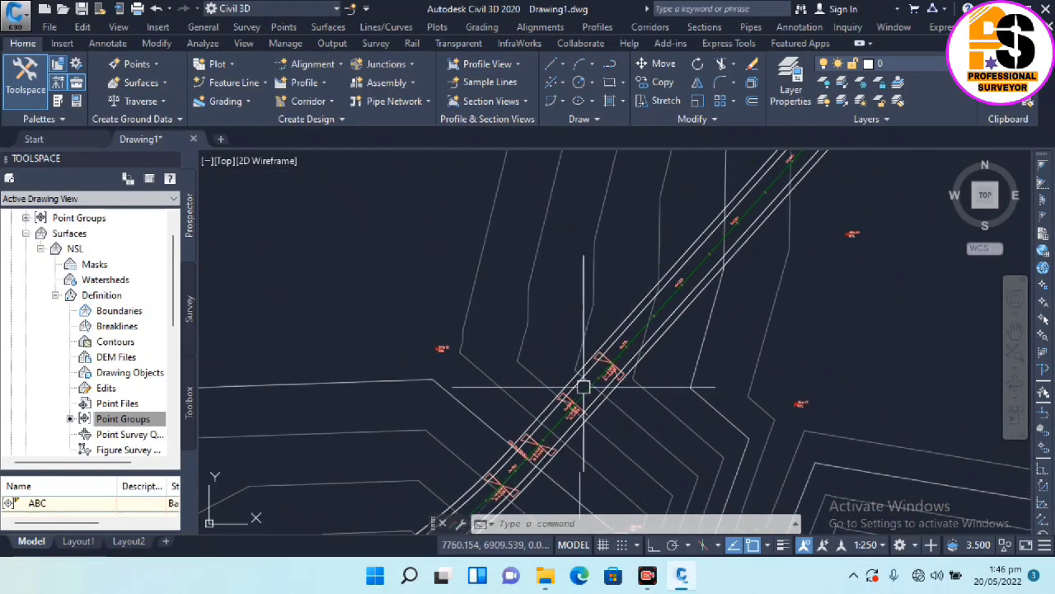
pyautogui.scroll(-1, 593, 377)
pyautogui.scroll(-2, 648, 264)
pyautogui.scroll(-1, 560, 359)
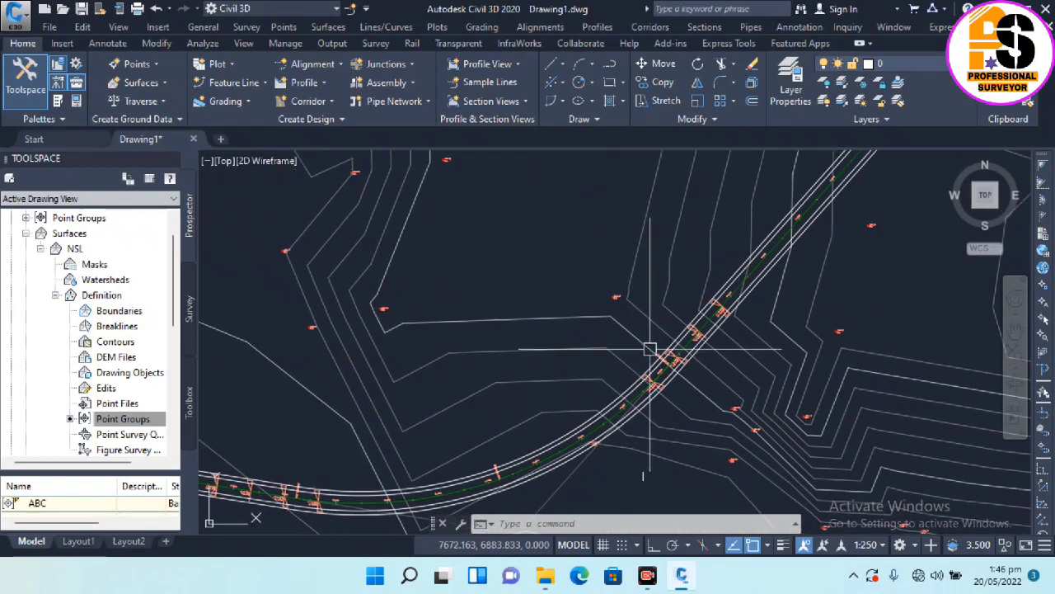
pyautogui.scroll(-2, 631, 349)
pyautogui.moveTo(532, 378)
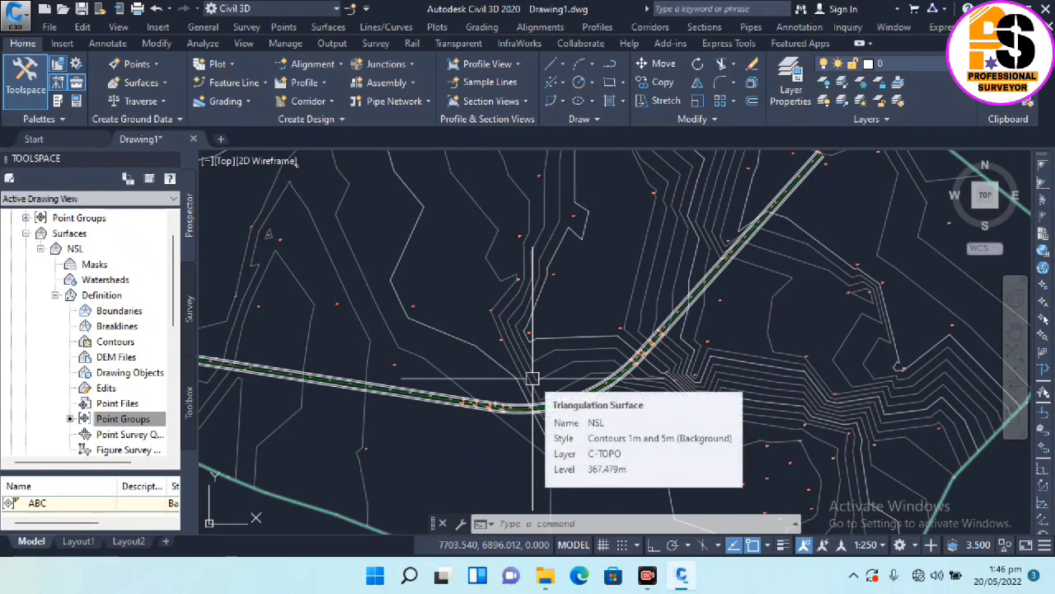